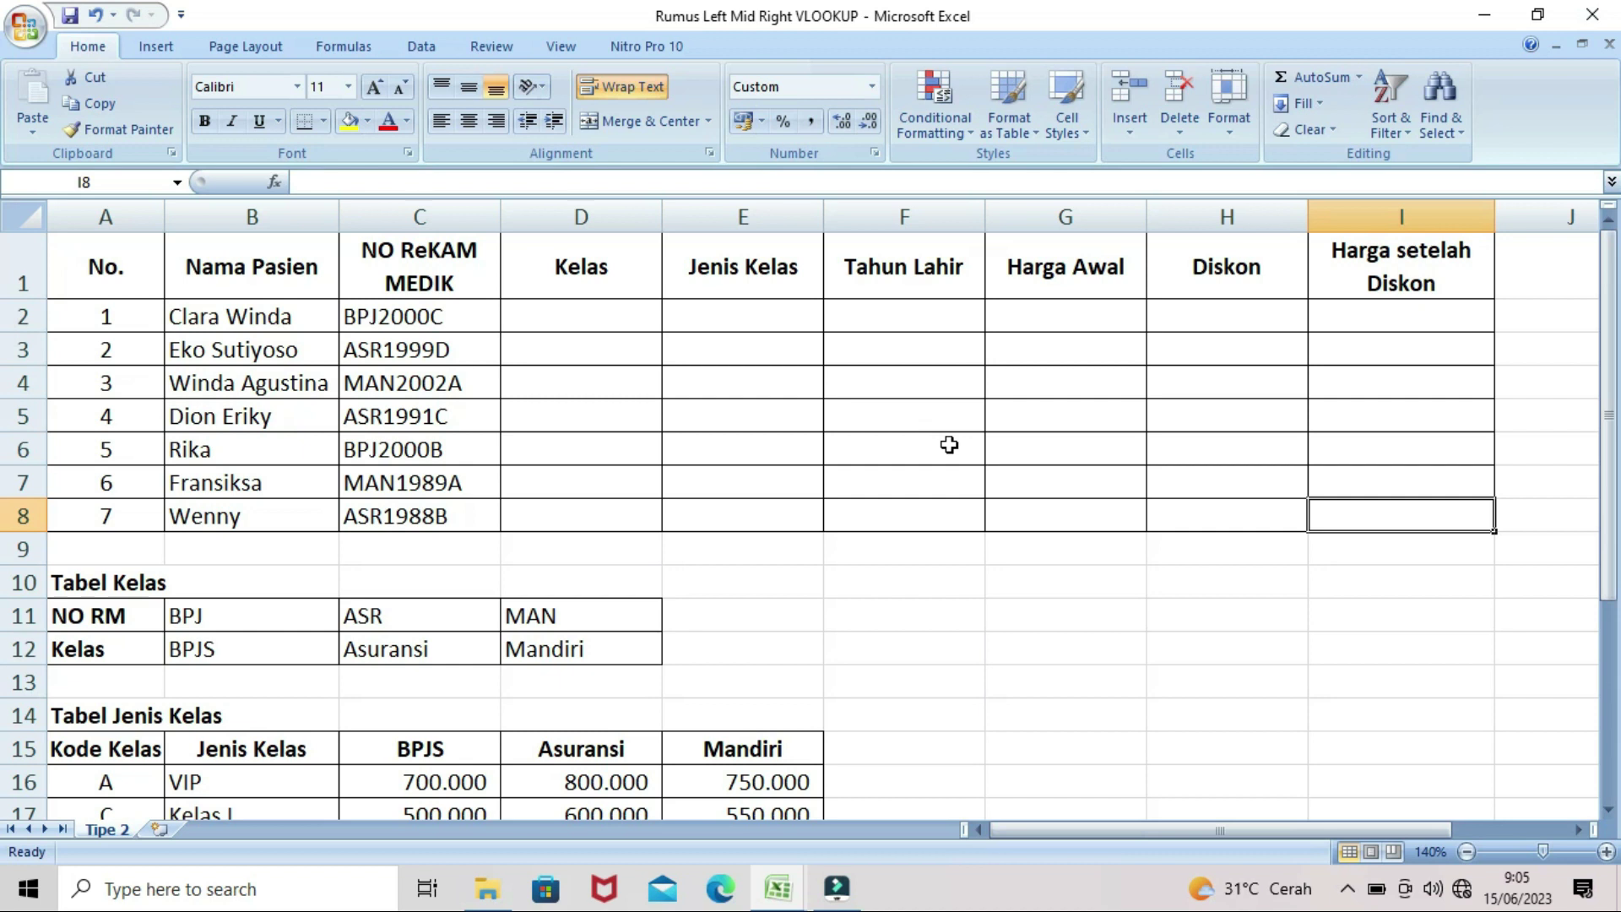
Step: Review the patient table, the Tabel Kelas and Tabel Jenis Kelas lookup tables, and the Instruksi notes below them
{"action": "left_click_drag", "start_coordinate": [1612, 321], "coordinate": [1611, 320]}
{"action": "left_click", "coordinate": [1619, 306]}
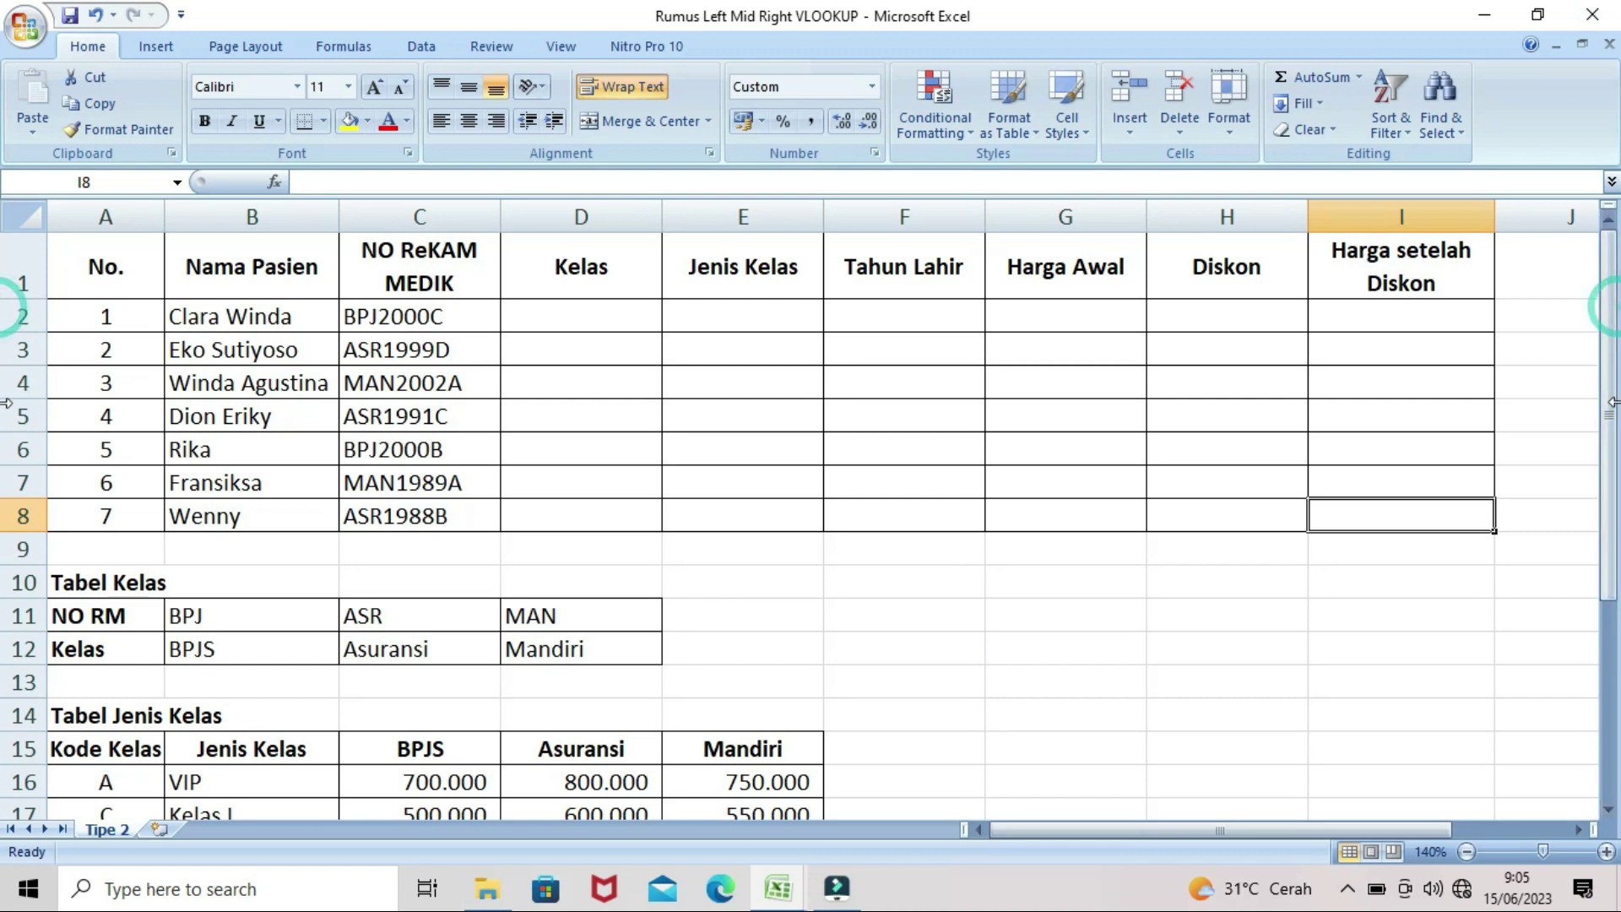
{"action": "left_click_drag", "start_coordinate": [1613, 372], "coordinate": [1607, 511]}
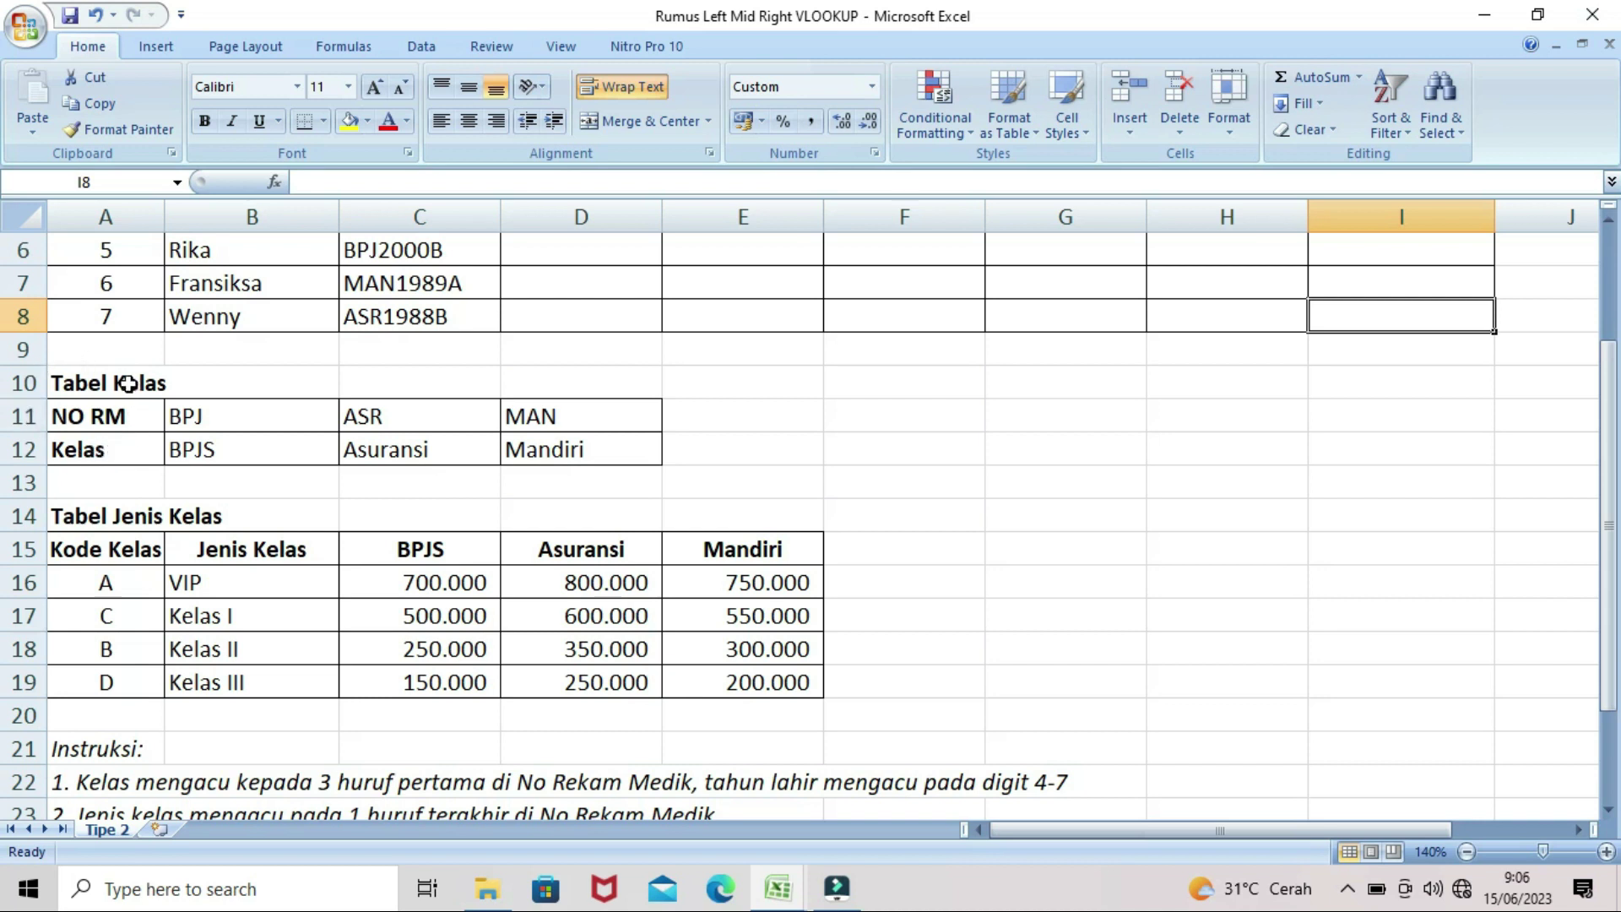
{"action": "left_click_drag", "start_coordinate": [1609, 396], "coordinate": [1608, 410]}
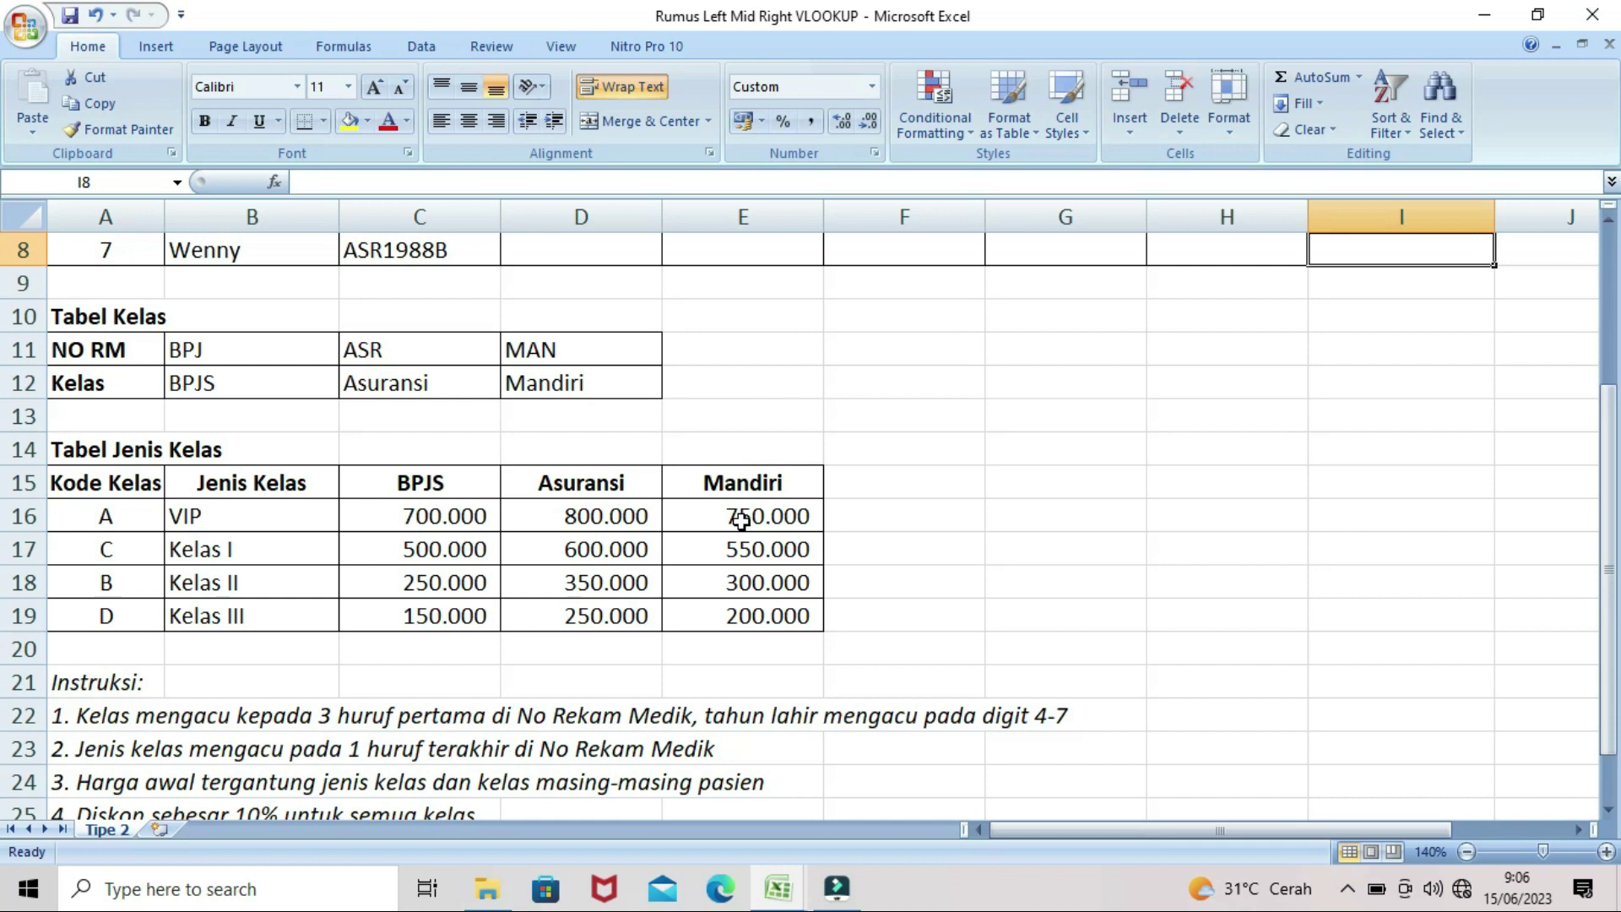
{"action": "left_click_drag", "start_coordinate": [1607, 420], "coordinate": [1607, 515]}
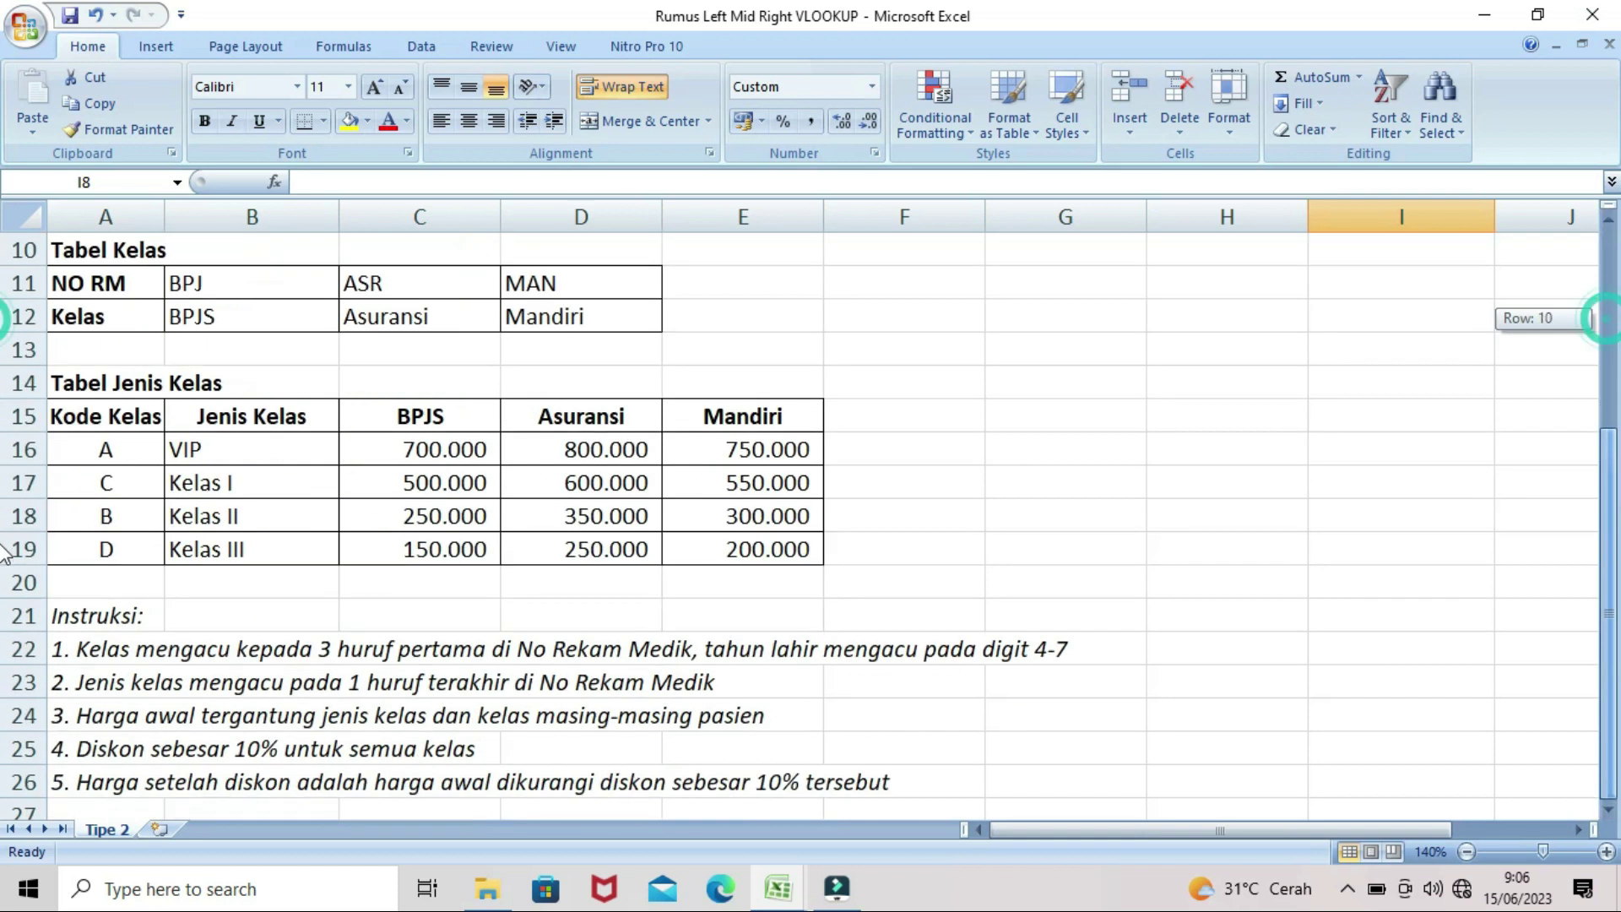
{"action": "left_click_drag", "start_coordinate": [1606, 319], "coordinate": [1606, 319]}
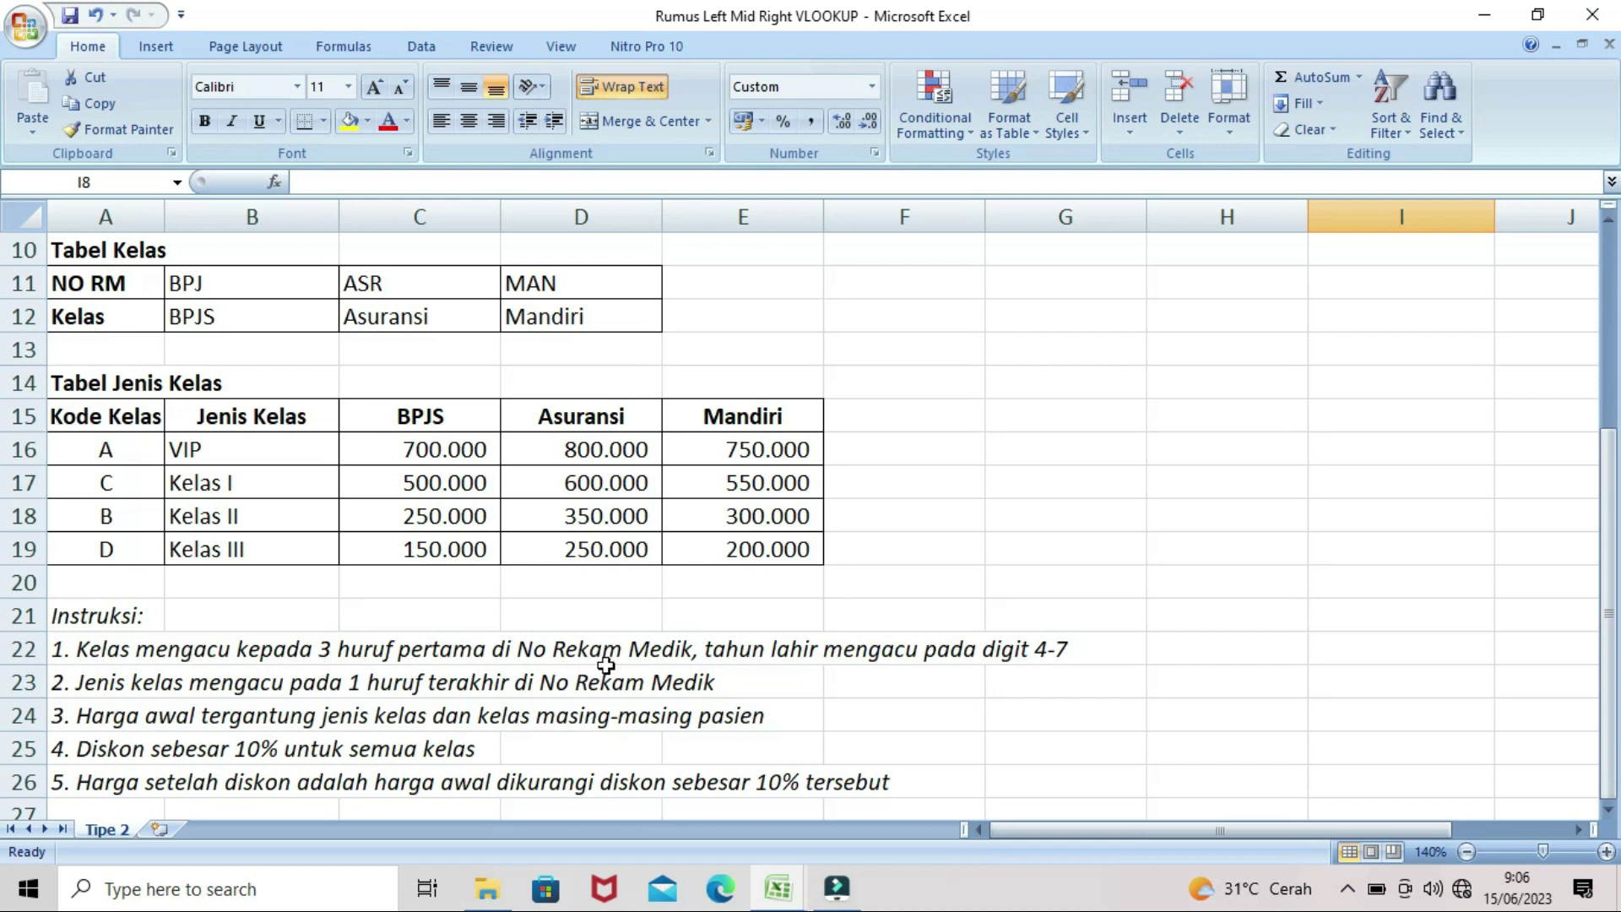
{"action": "left_click_drag", "start_coordinate": [1612, 528], "coordinate": [1609, 333]}
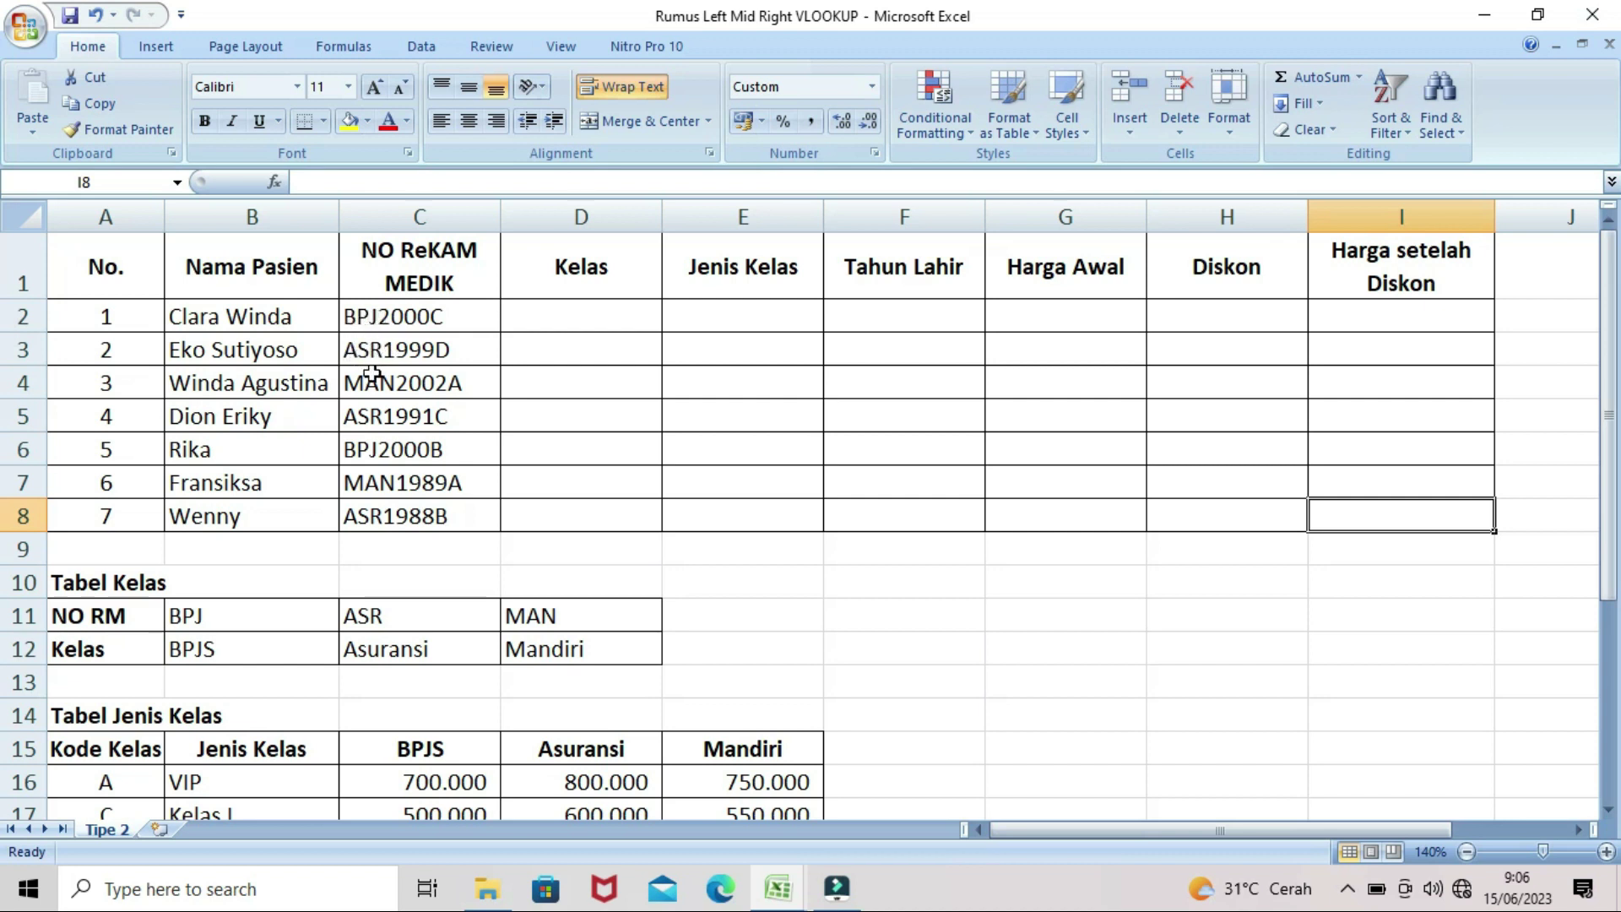
Step: Begin an HLOOKUP formula in D2 under Kelas, with LEFT(C2;3) as the lookup value
{"action": "left_click", "coordinate": [521, 314]}
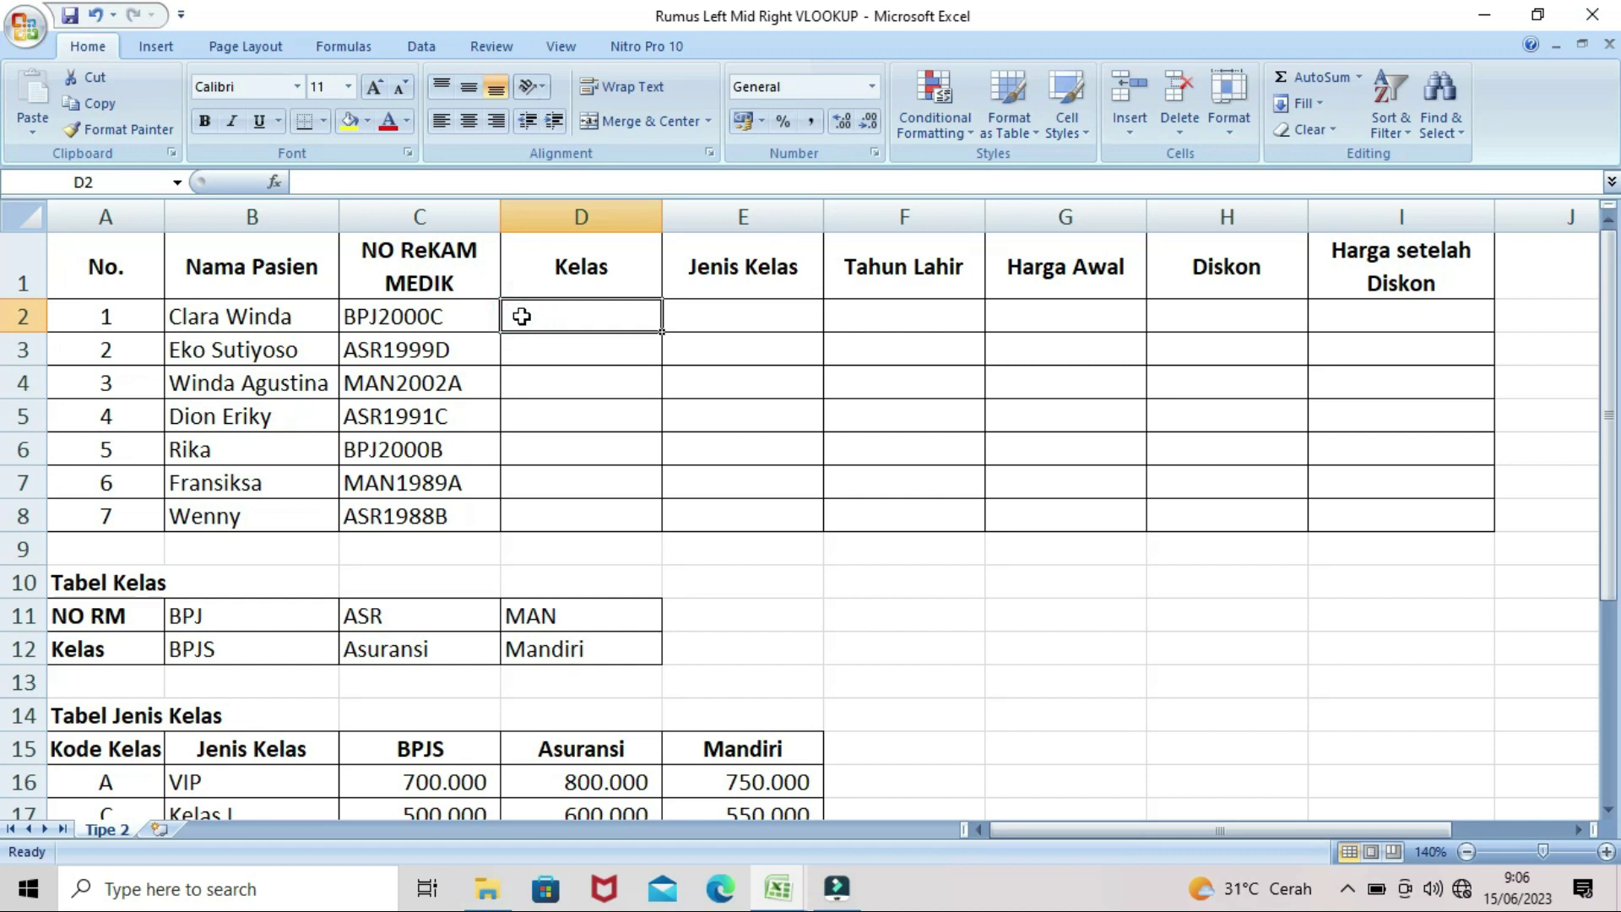
{"action": "type", "text": "="}
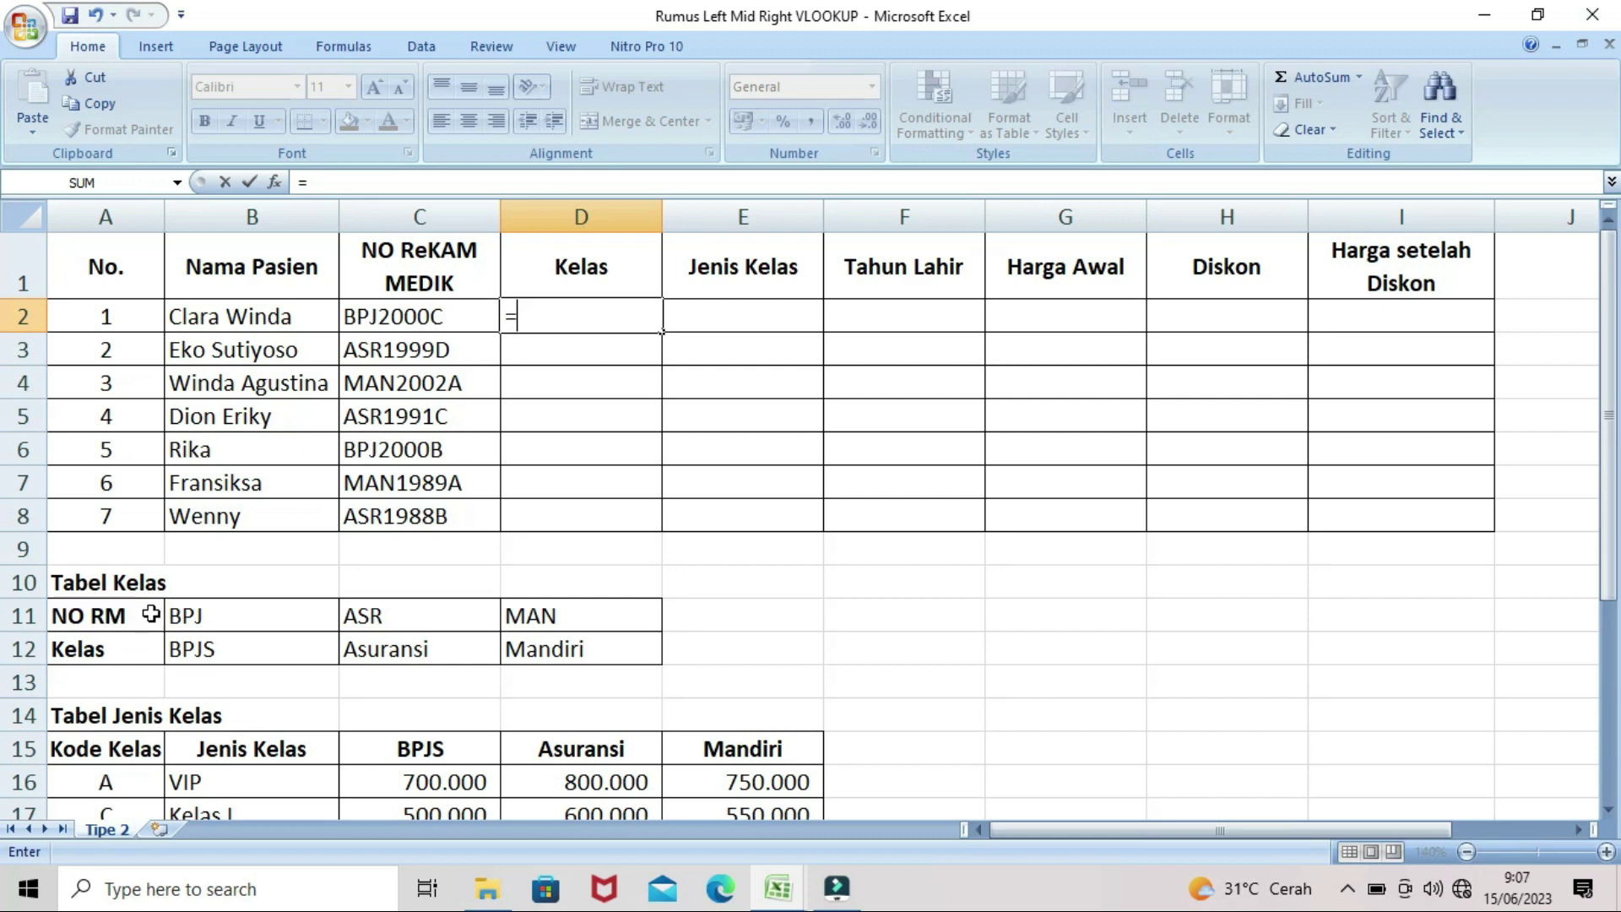
{"action": "type", "text": "hl"}
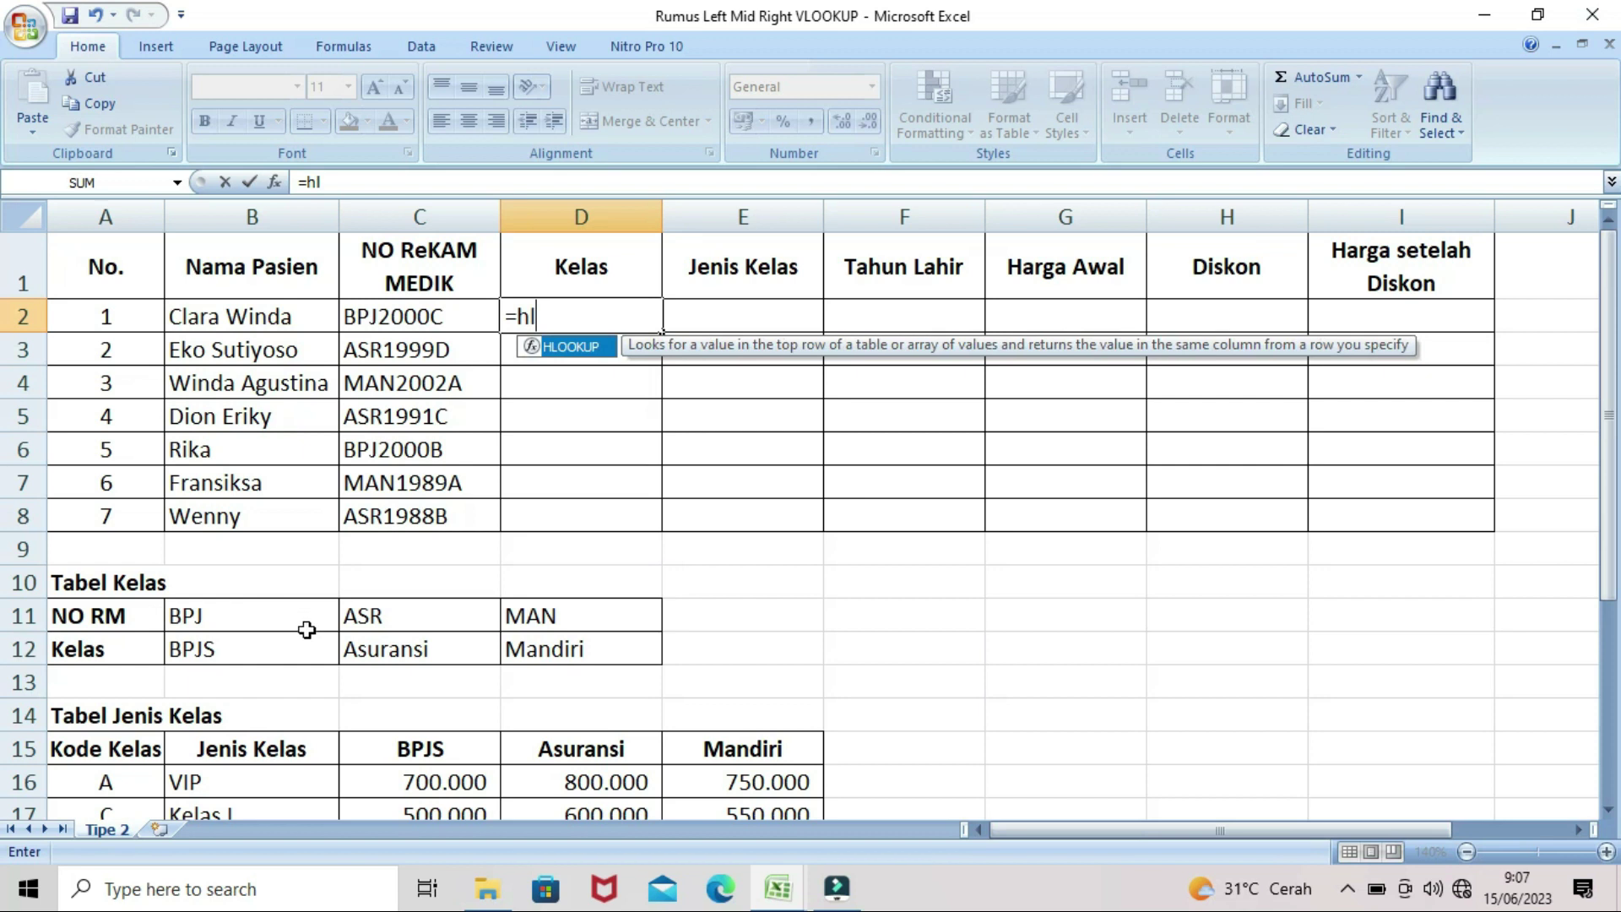
{"action": "double_click", "coordinate": [589, 353]}
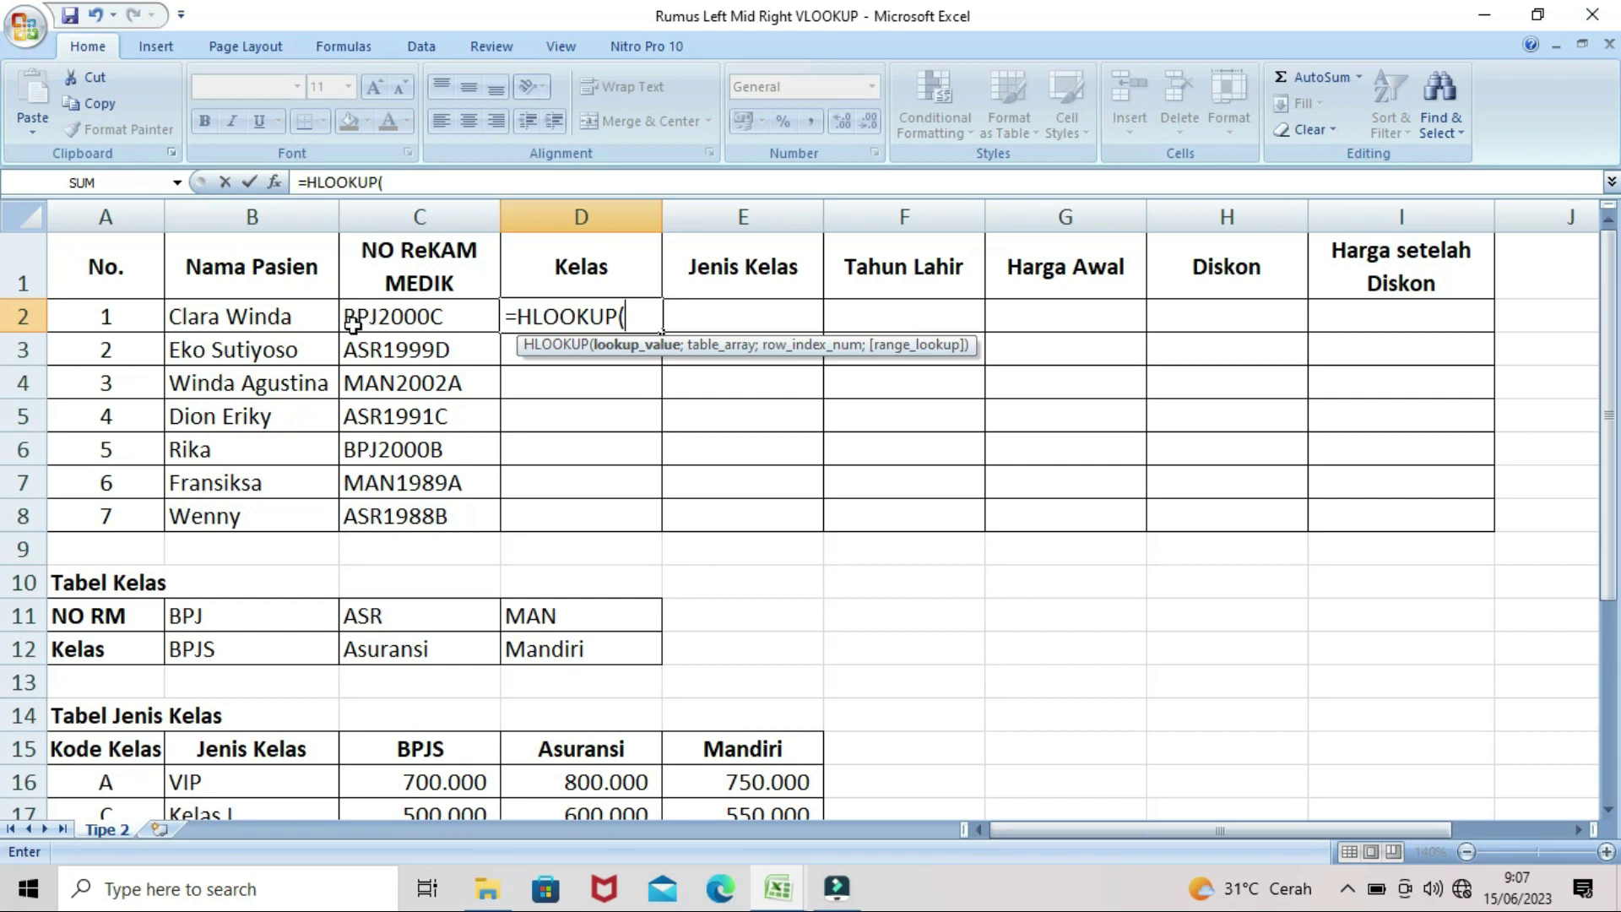
{"action": "type", "text": "left"}
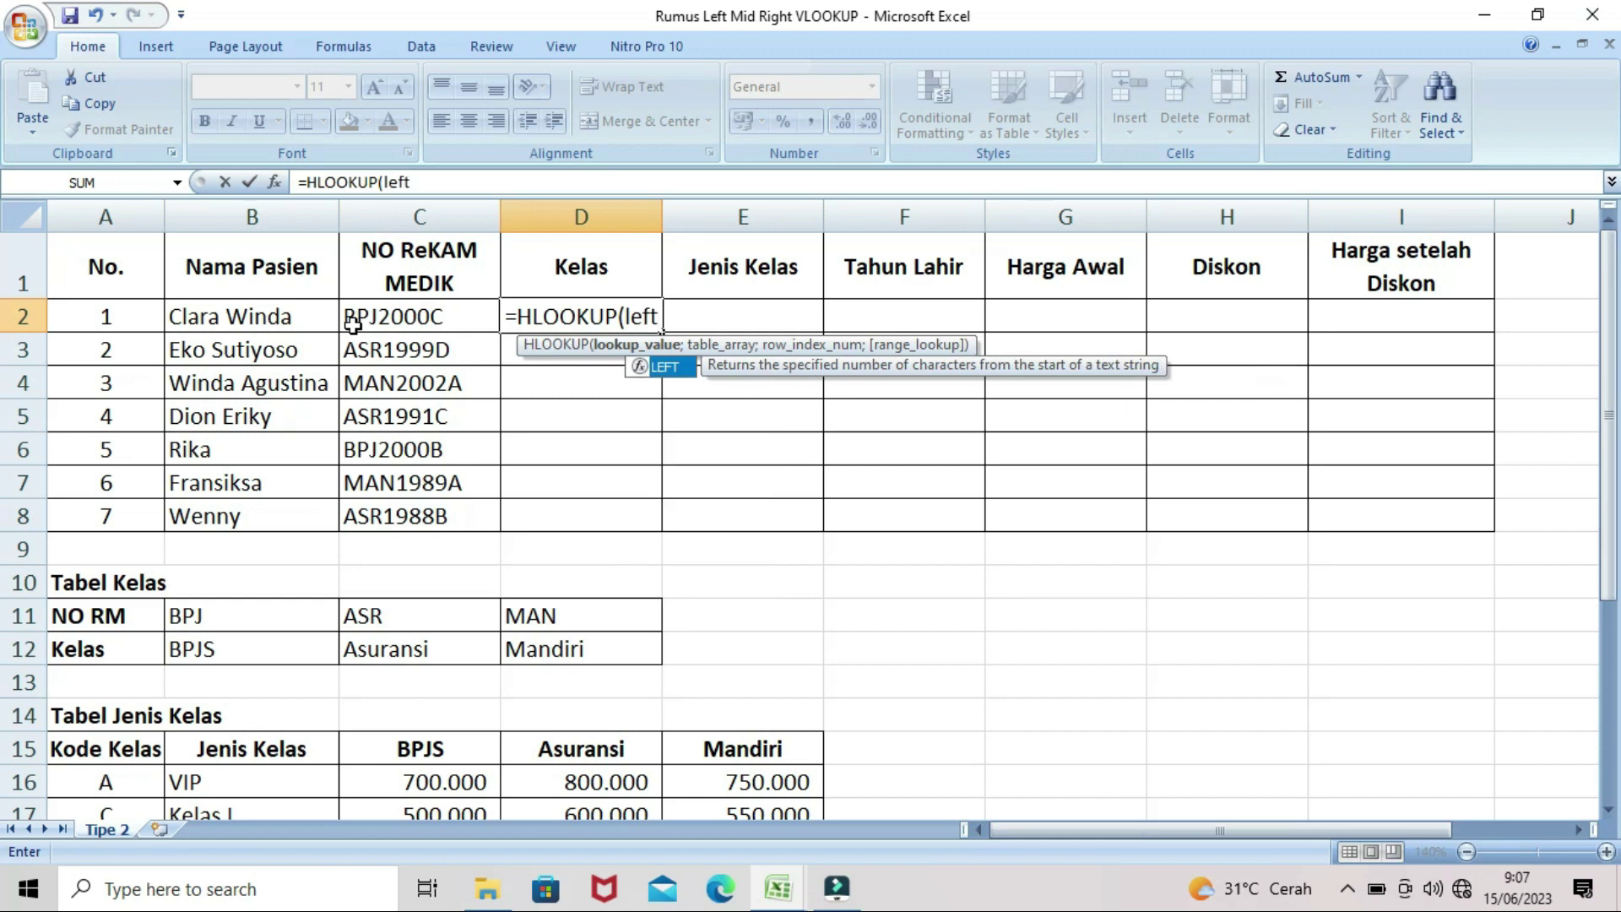
{"action": "double_click", "coordinate": [667, 367]}
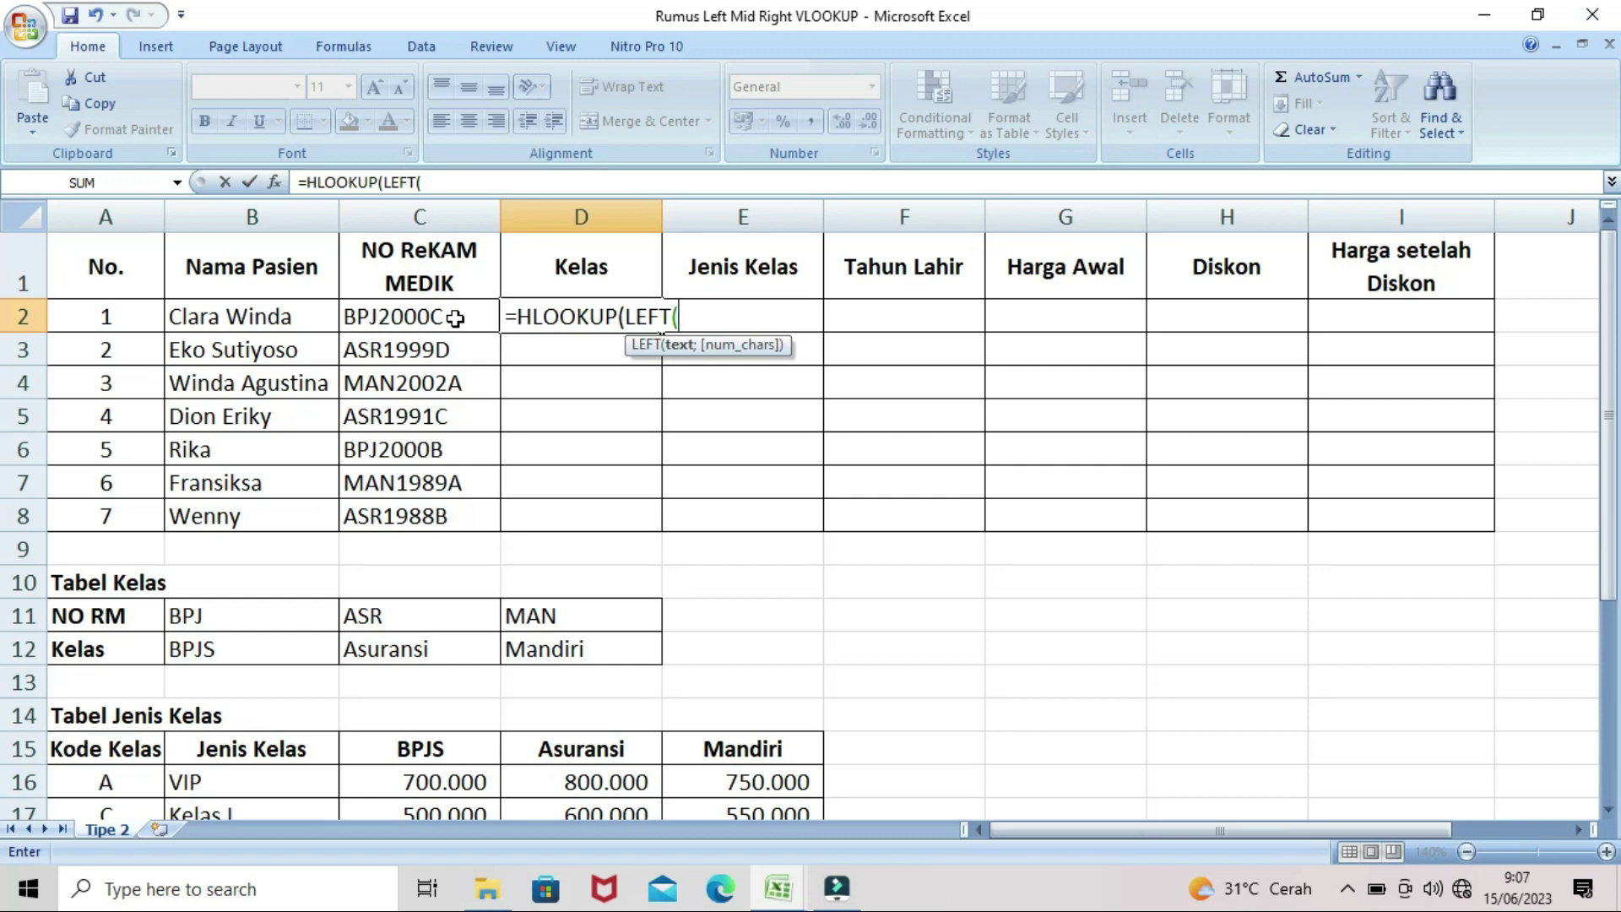
{"action": "left_click", "coordinate": [455, 318]}
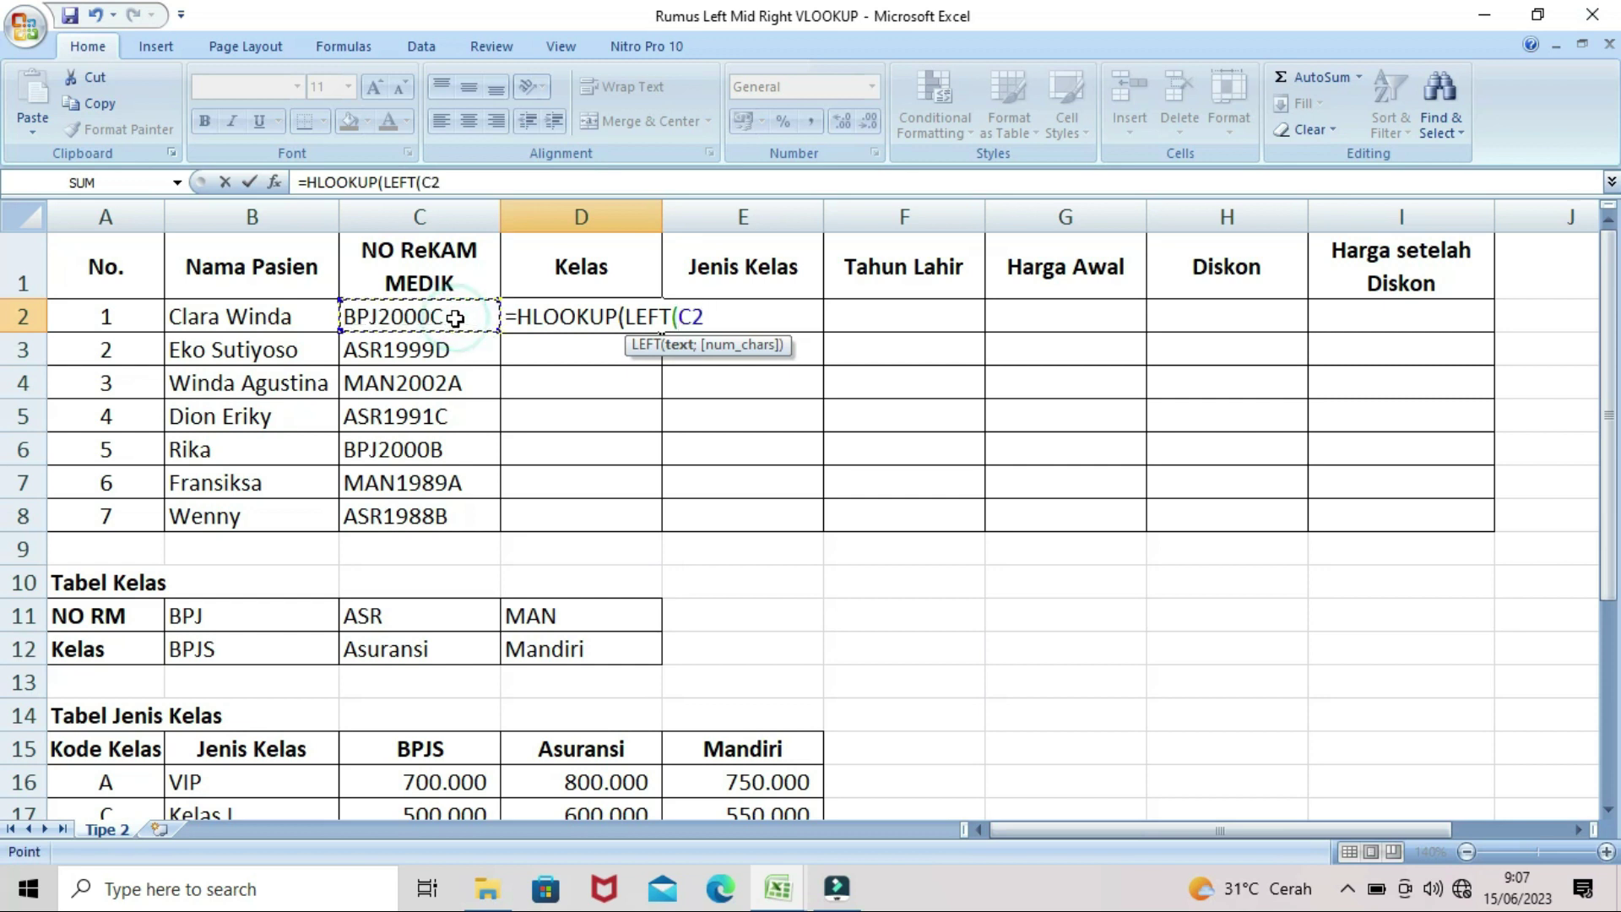
{"action": "type", "text": ";"}
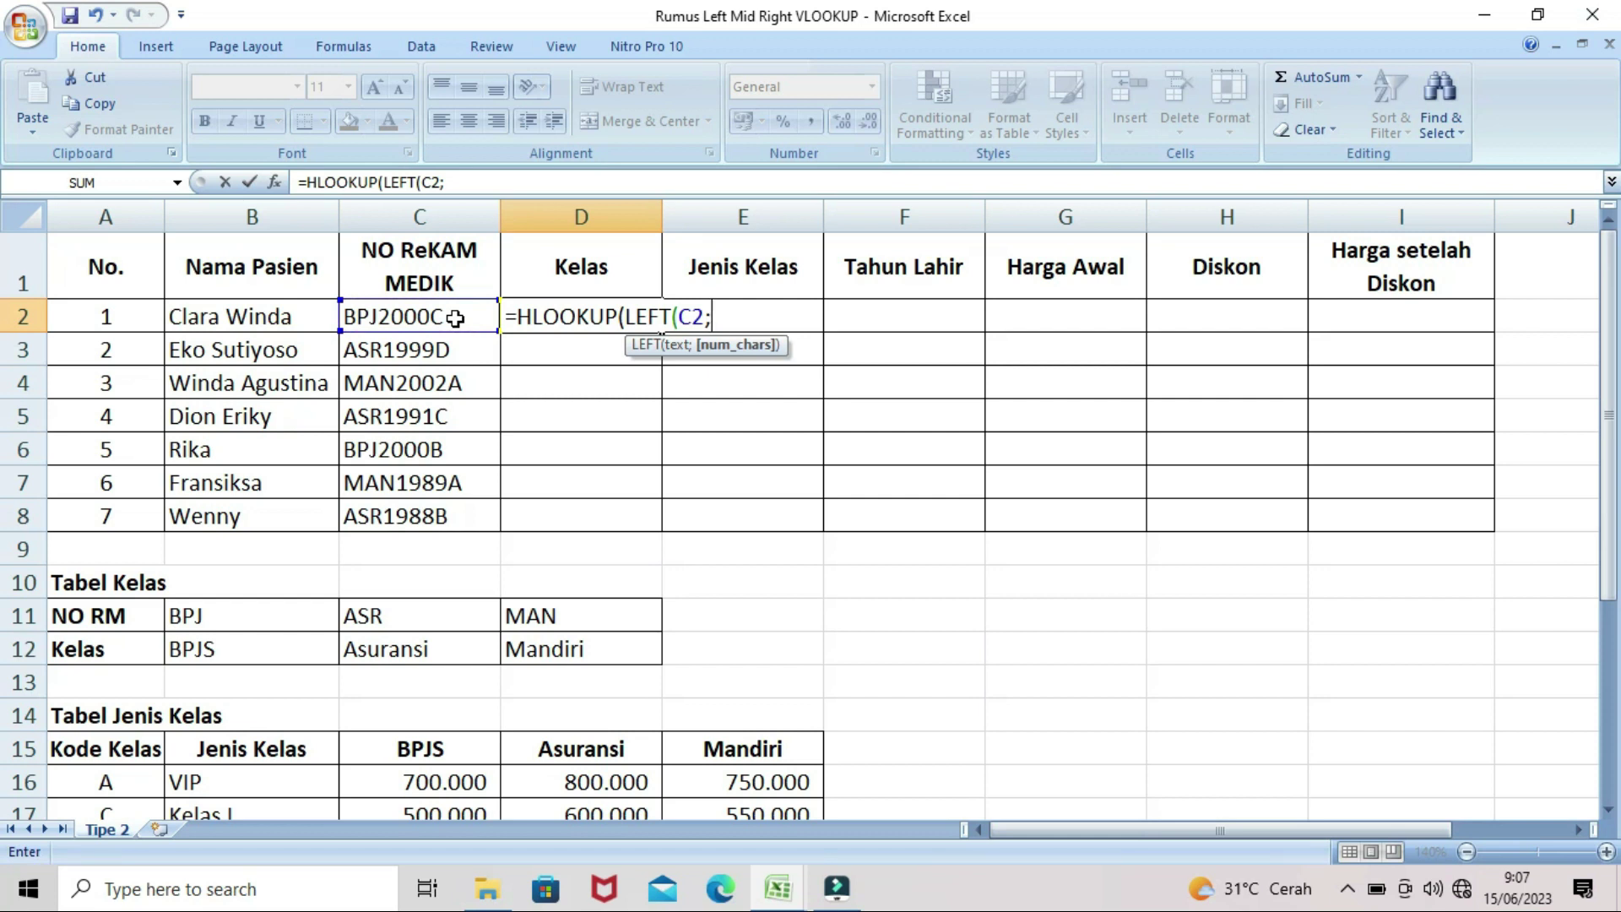
{"action": "type", "text": "3)"}
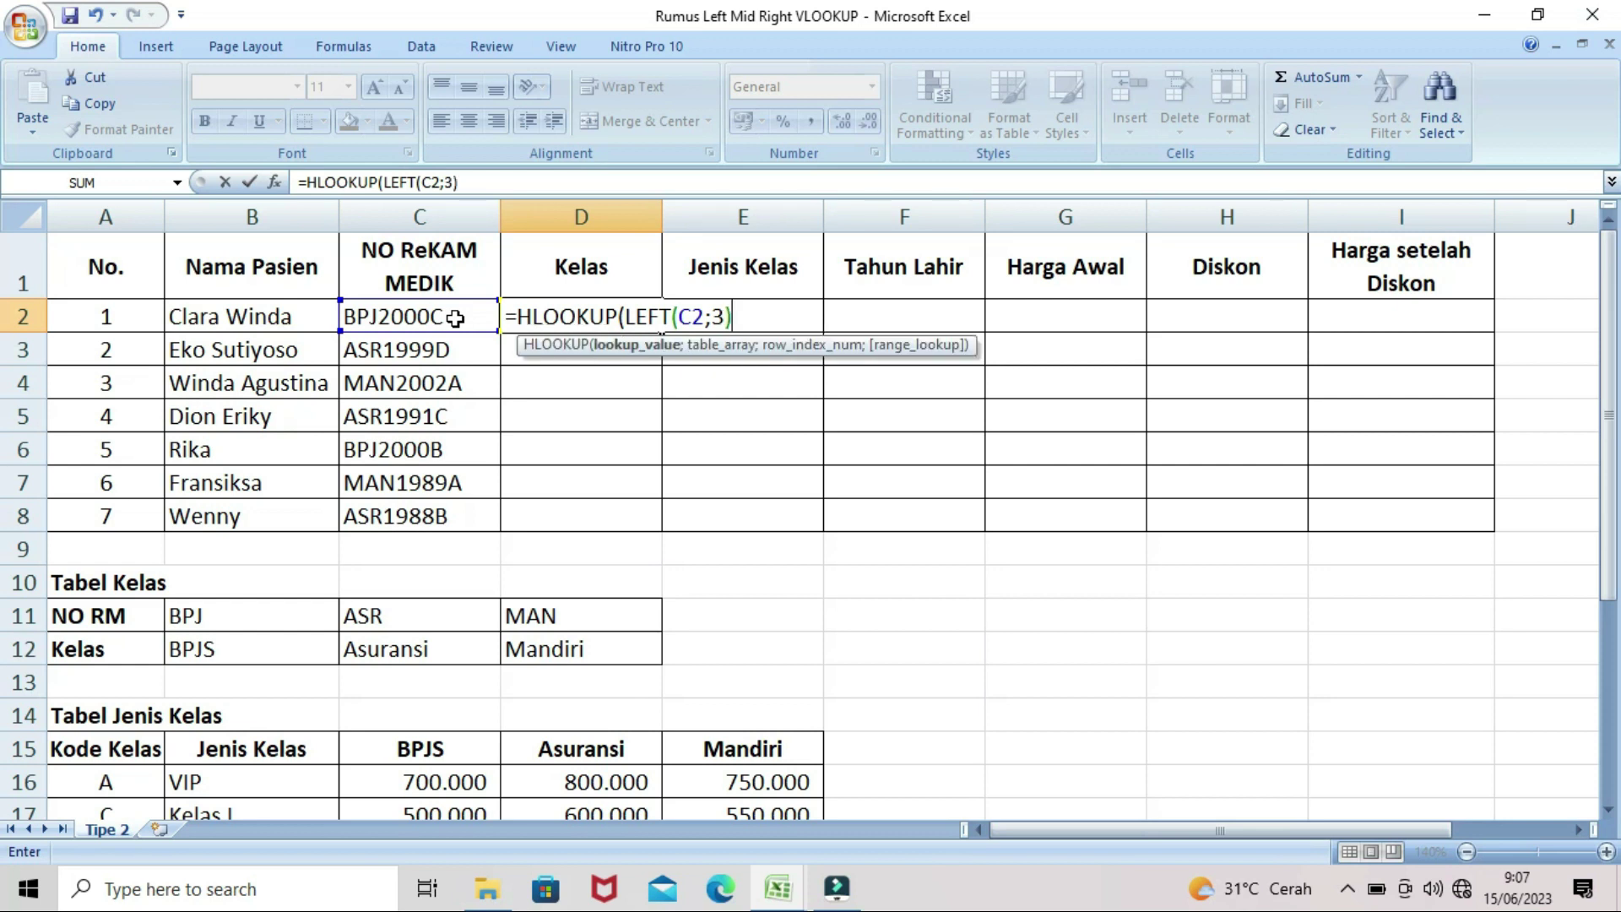
Step: Complete the D2 HLOOKUP with the absolute table range $A$11:$D$12, row index 2 and exact match 0
{"action": "type", "text": ";"}
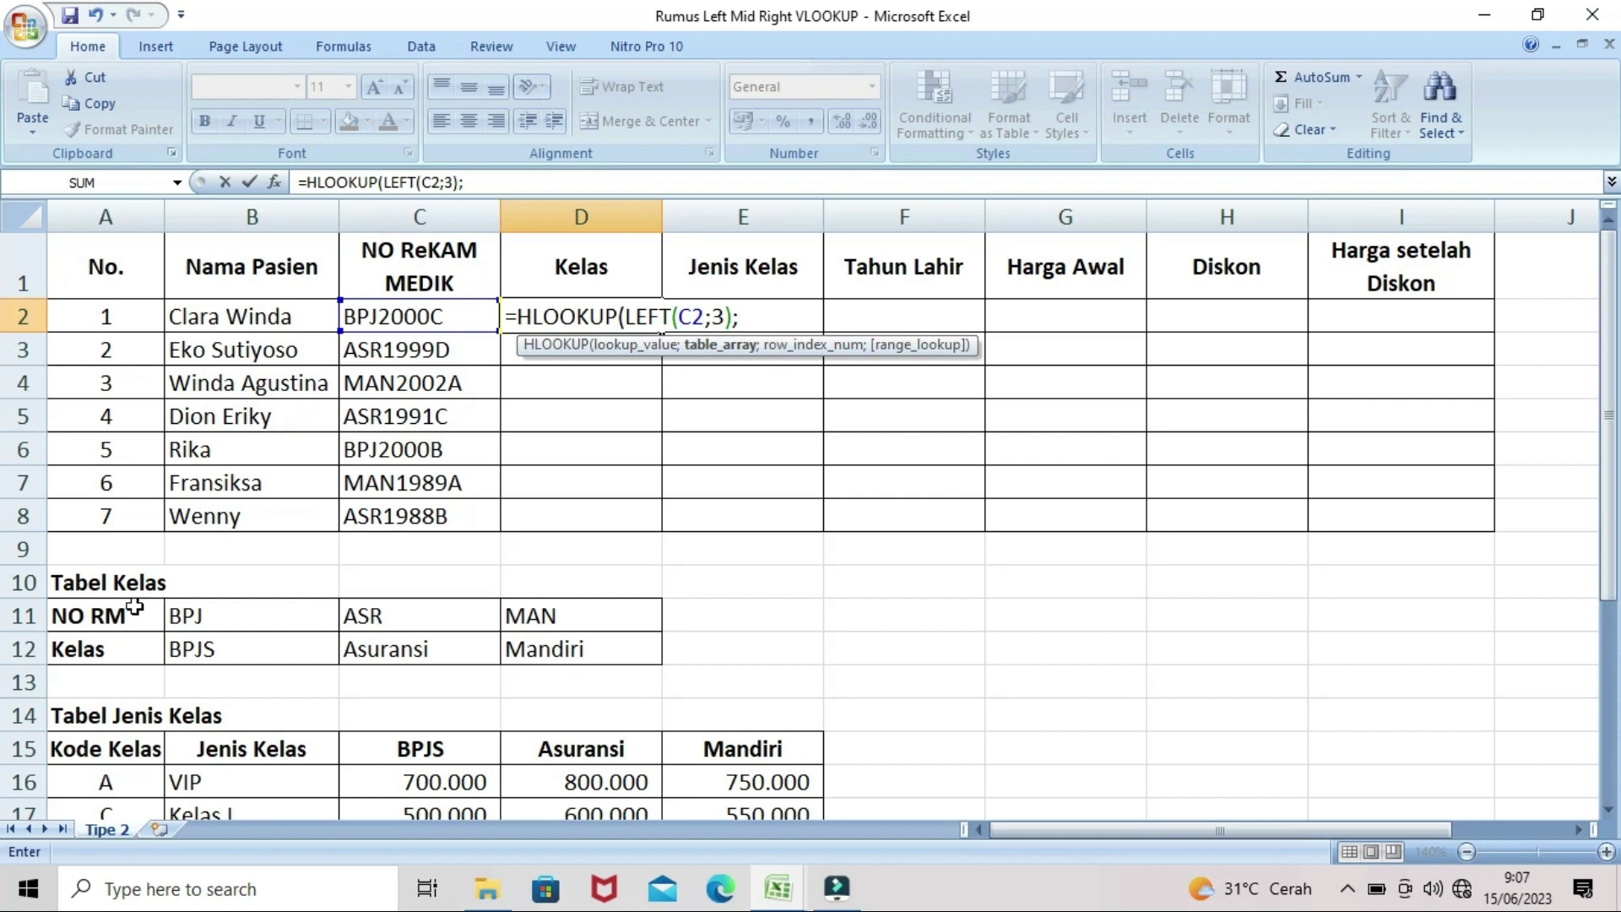
{"action": "left_click_drag", "start_coordinate": [109, 608], "coordinate": [584, 668]}
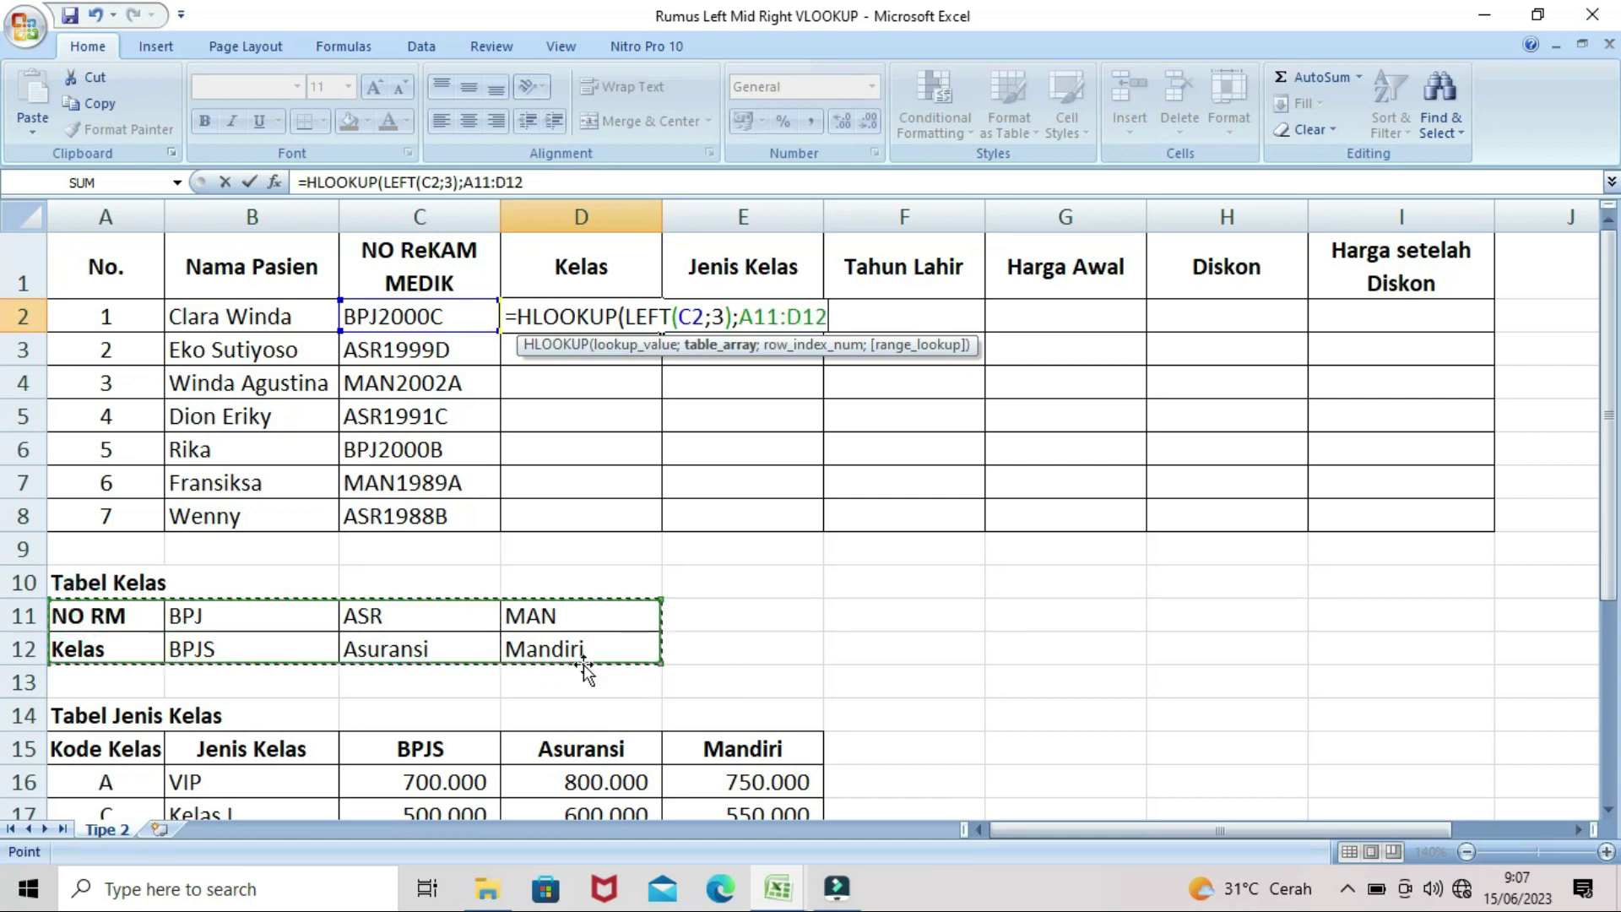
{"action": "key", "text": "F4"}
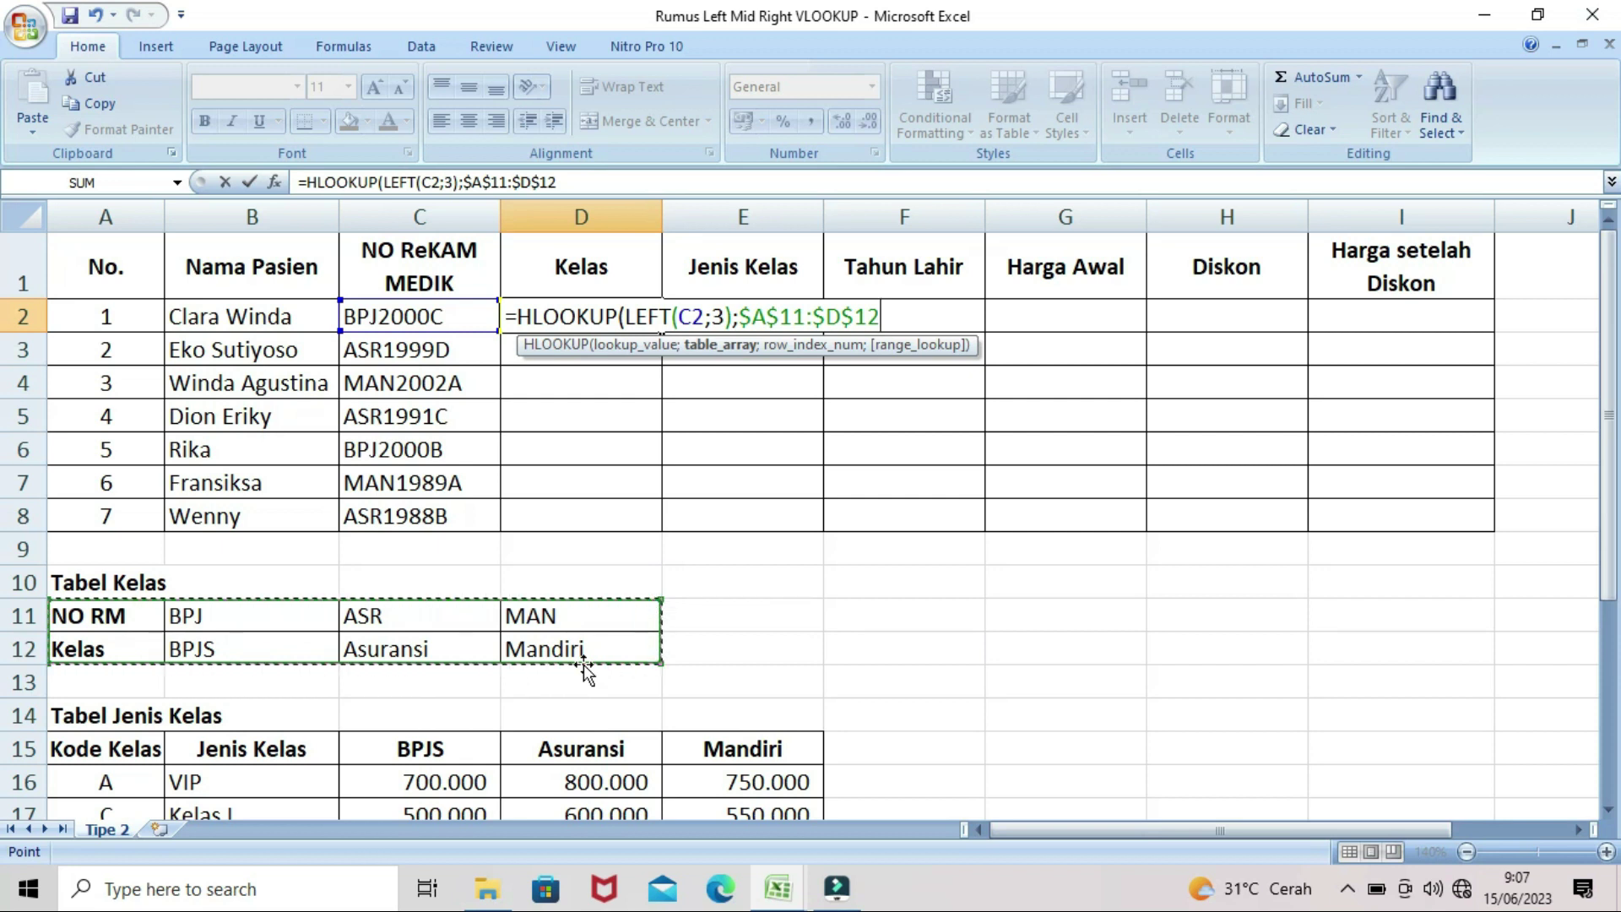
{"action": "type", "text": ";"}
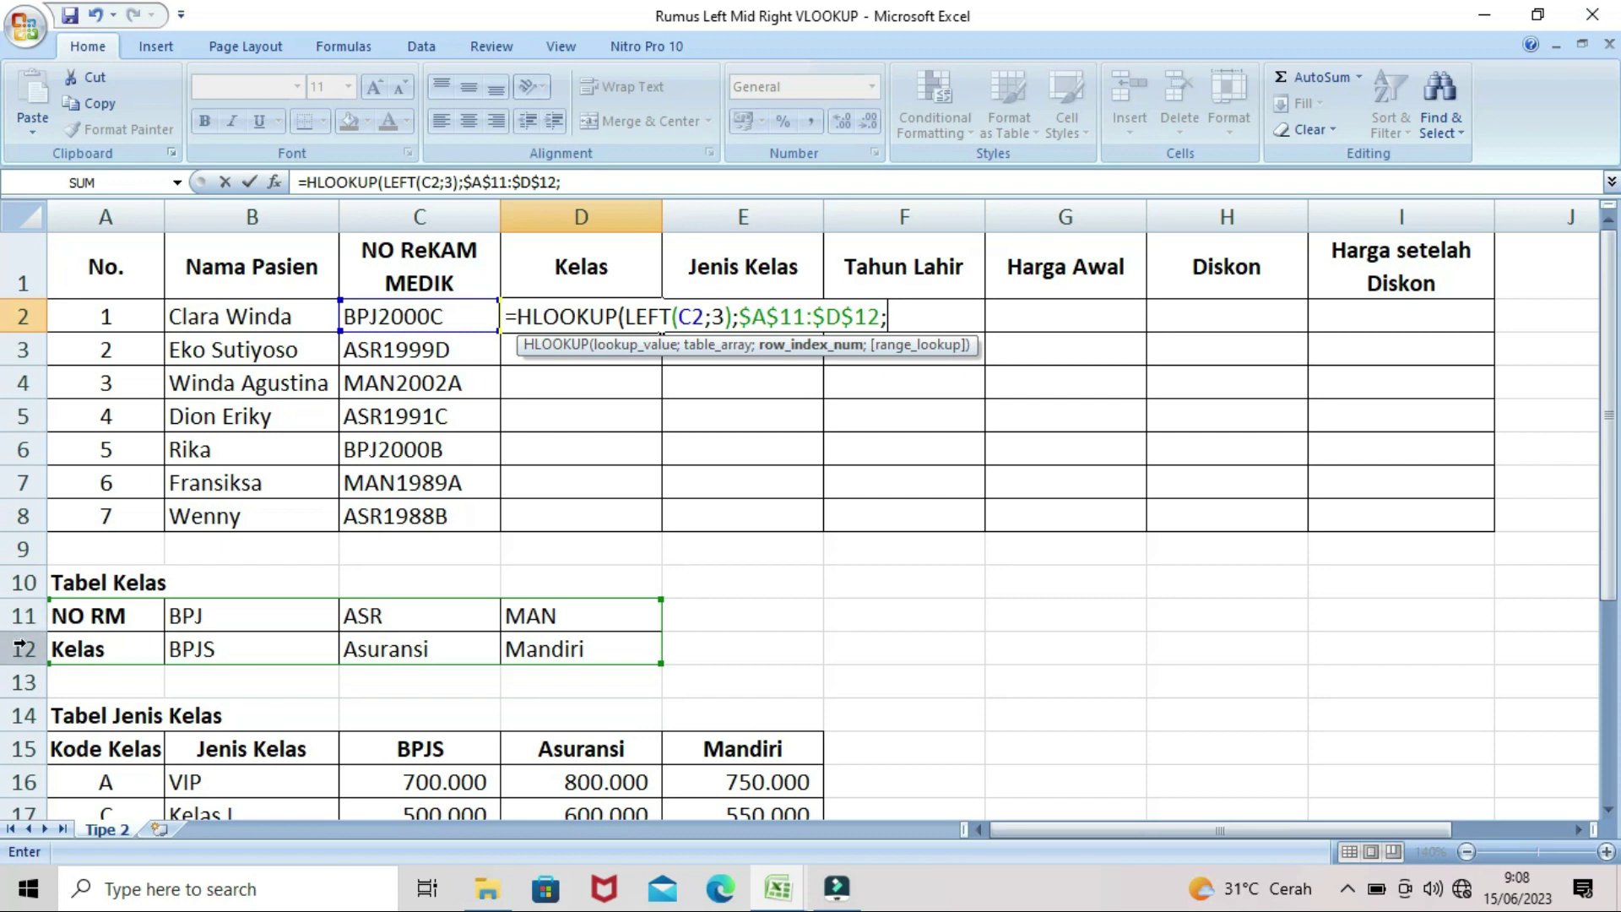
{"action": "type", "text": "2;"}
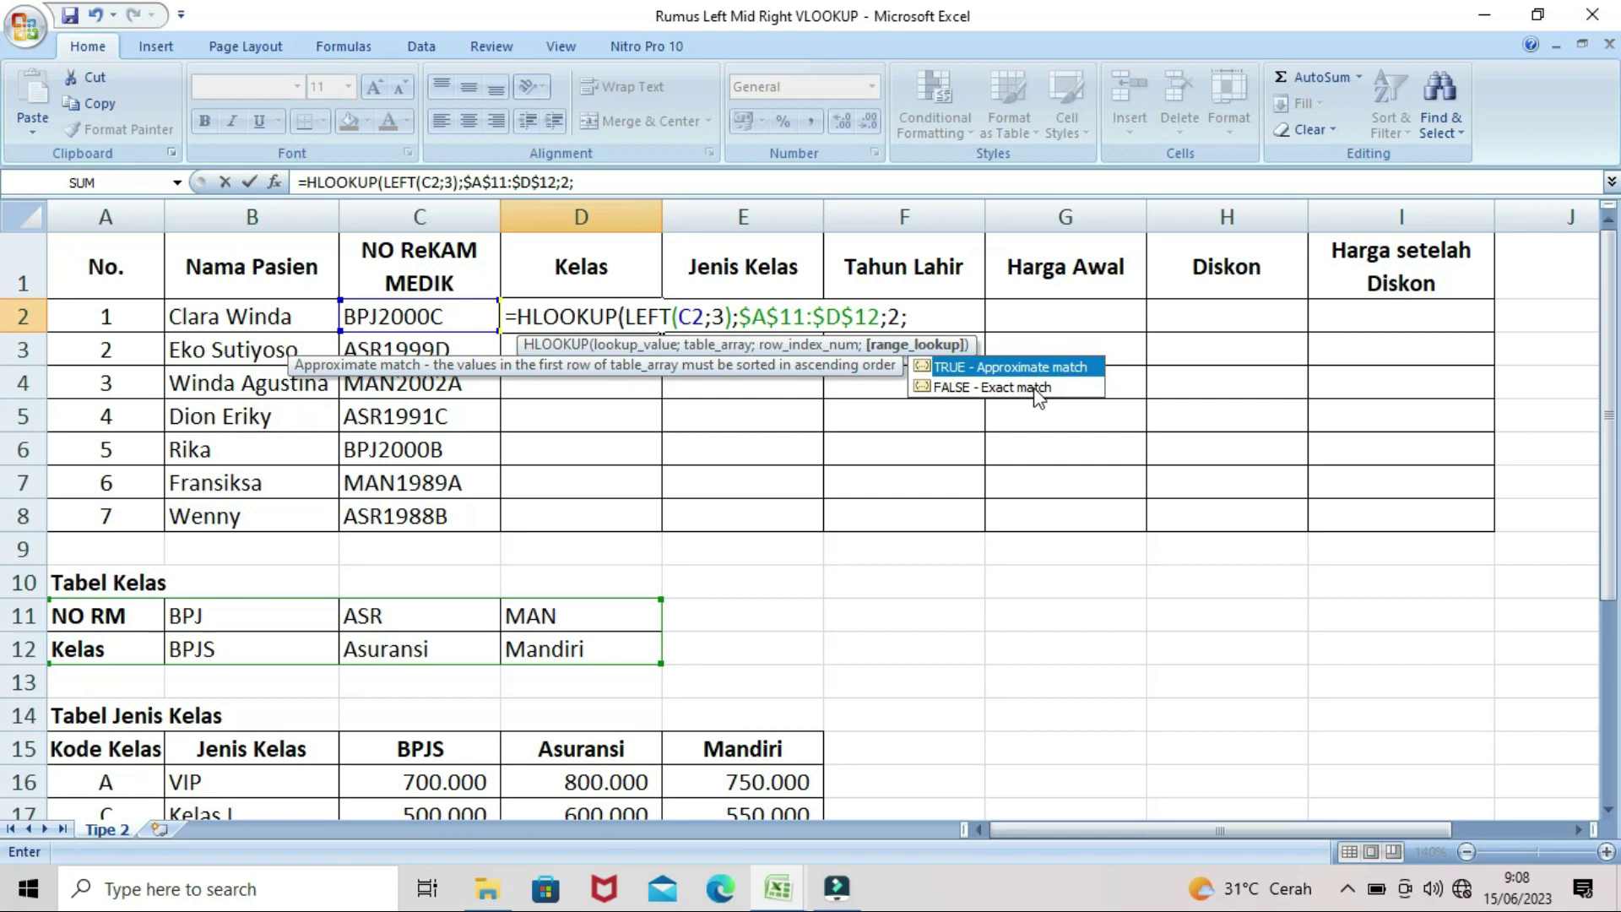
{"action": "type", "text": "0)"}
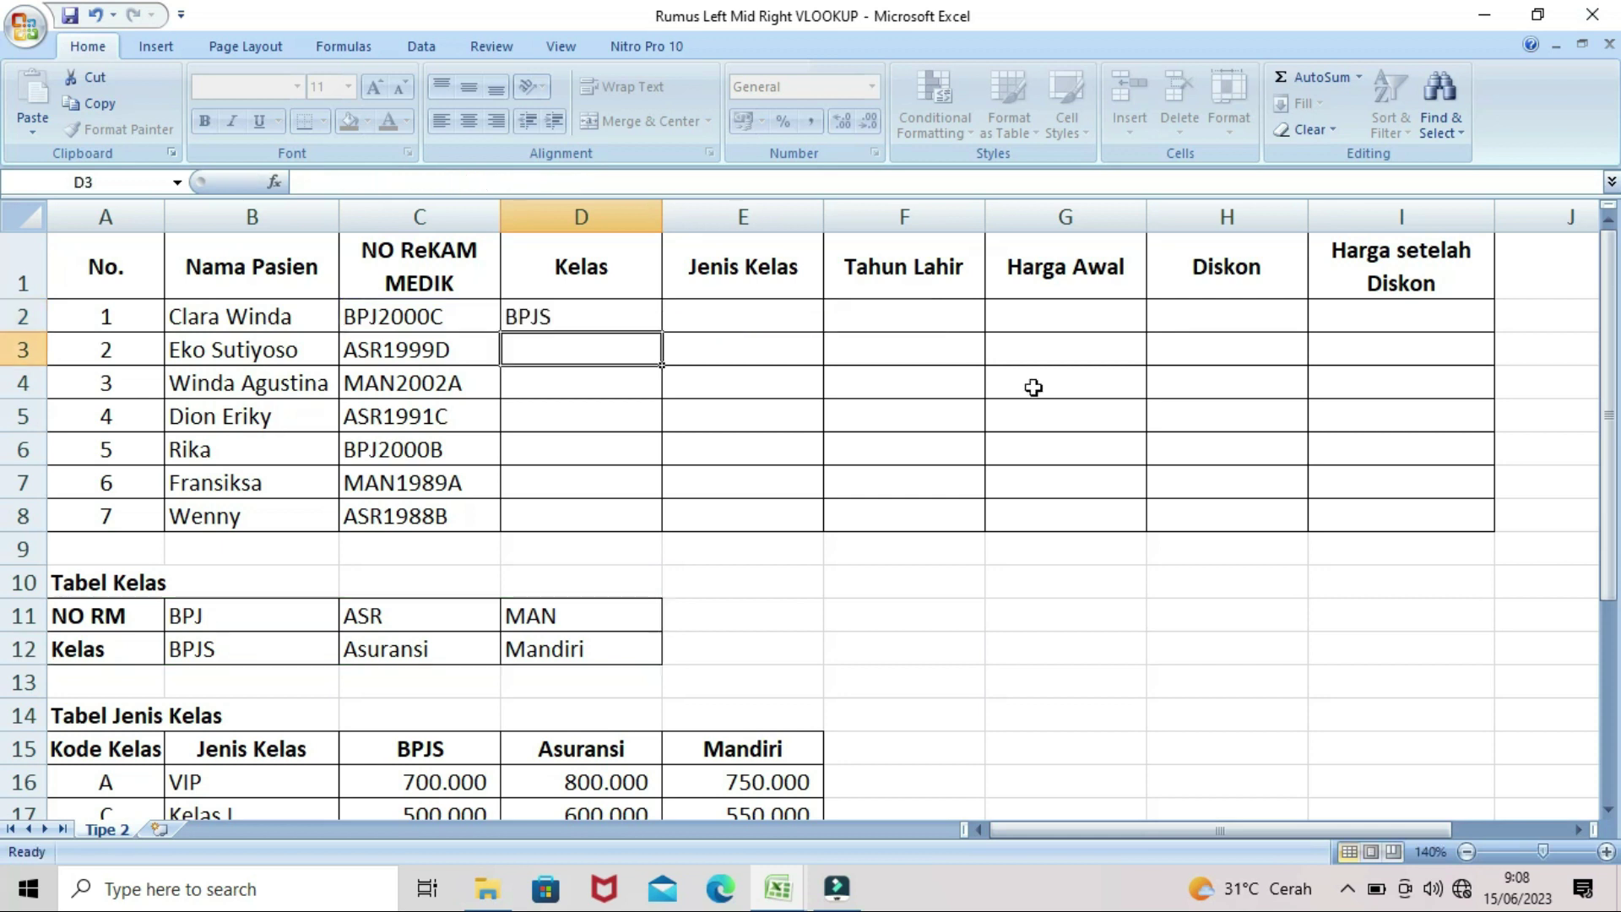
{"action": "key", "text": "Return"}
Step: Fill the Kelas formula from D2 down through D8 for the remaining patients
{"action": "left_click", "coordinate": [635, 323]}
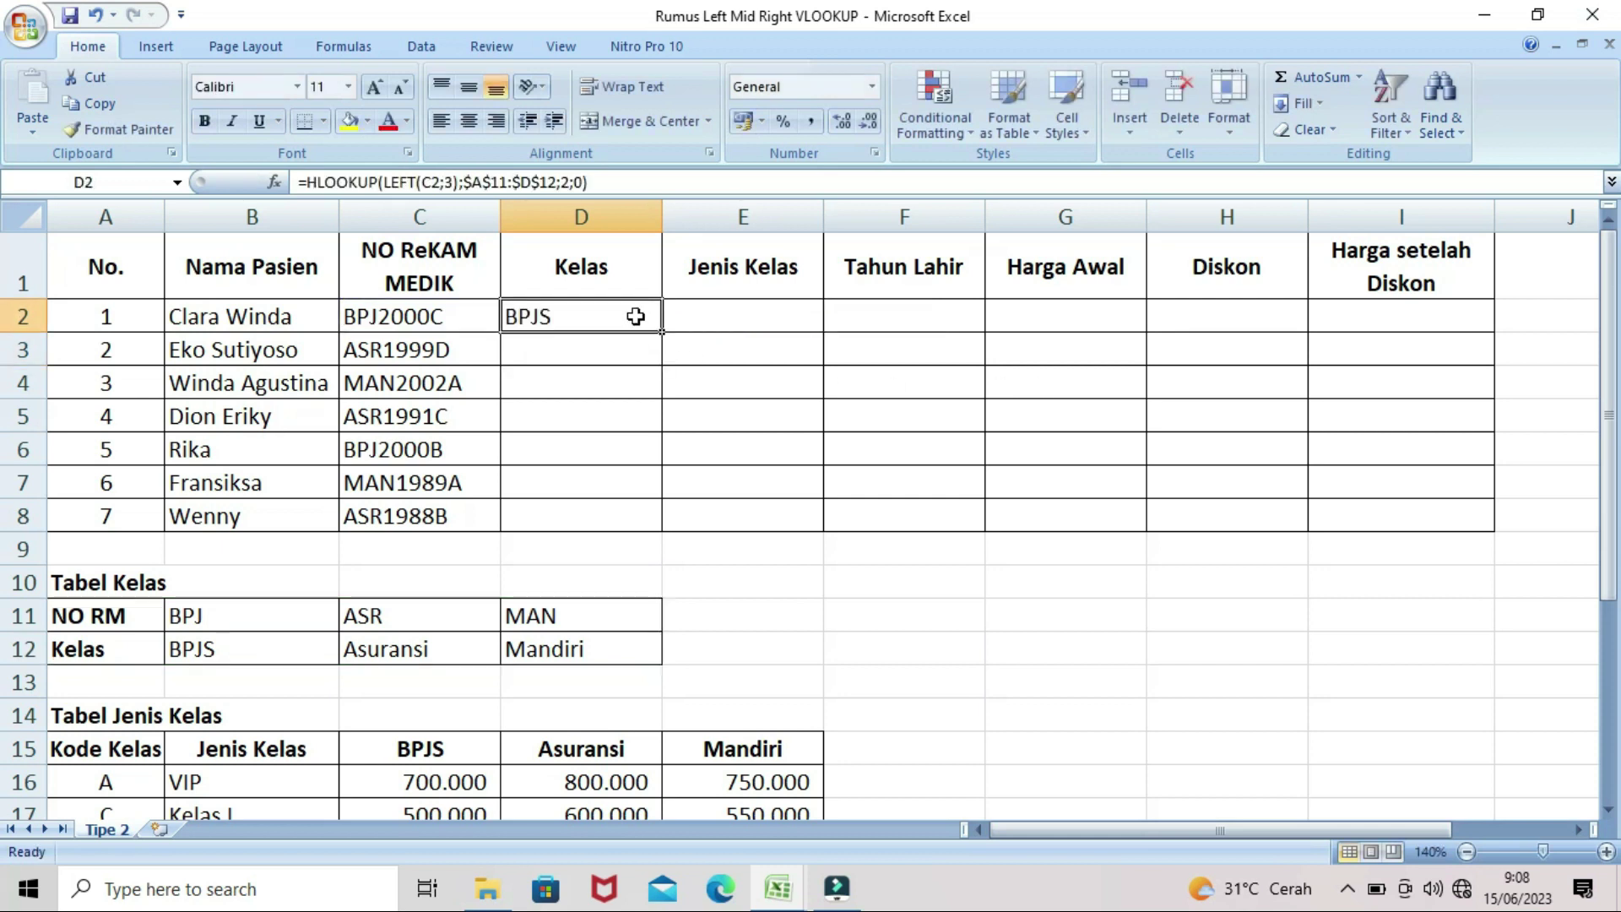
{"action": "left_click_drag", "start_coordinate": [664, 333], "coordinate": [664, 534]}
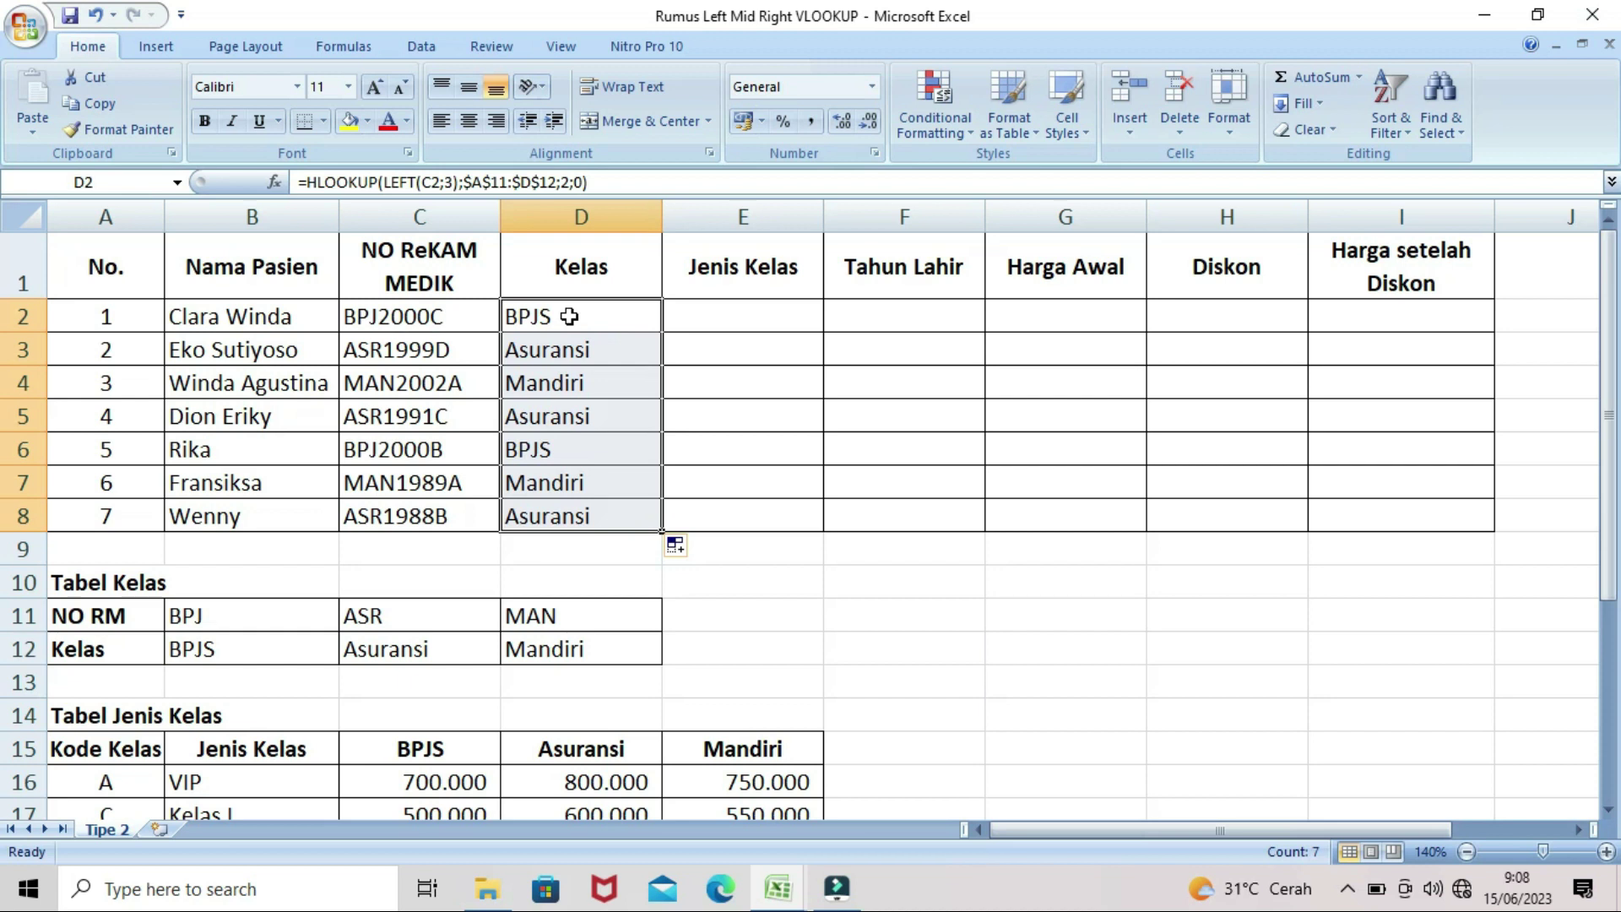
{"action": "left_click", "coordinate": [569, 317]}
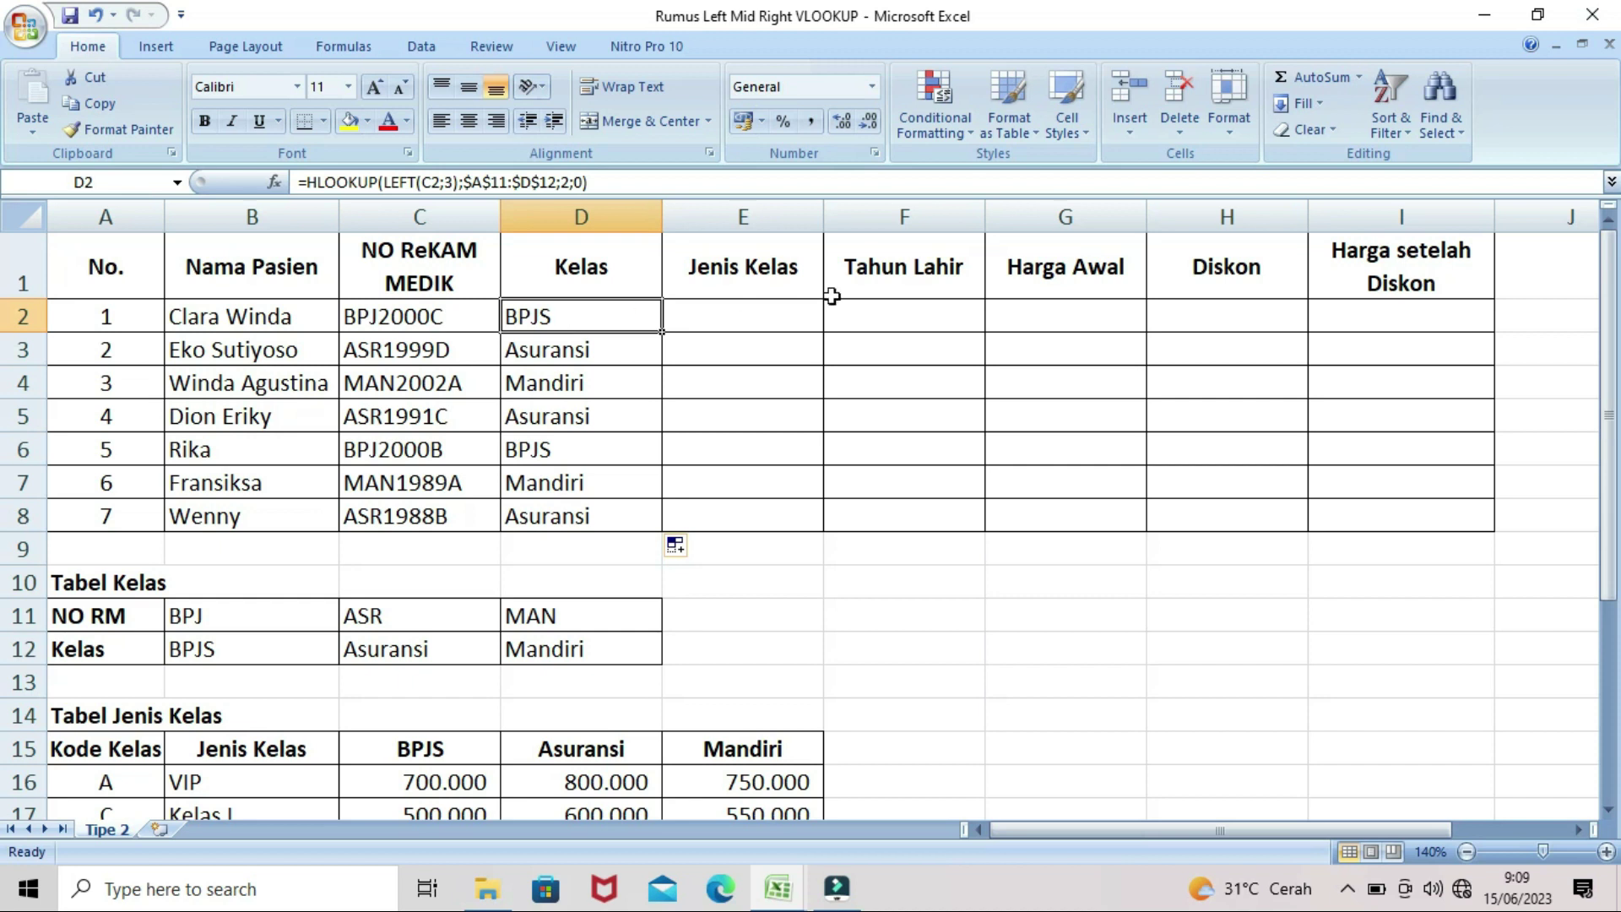
Step: Begin a VLOOKUP formula in E2 under Jenis Kelas, with RIGHT(C2;1) as the lookup value
{"action": "left_click", "coordinate": [772, 317]}
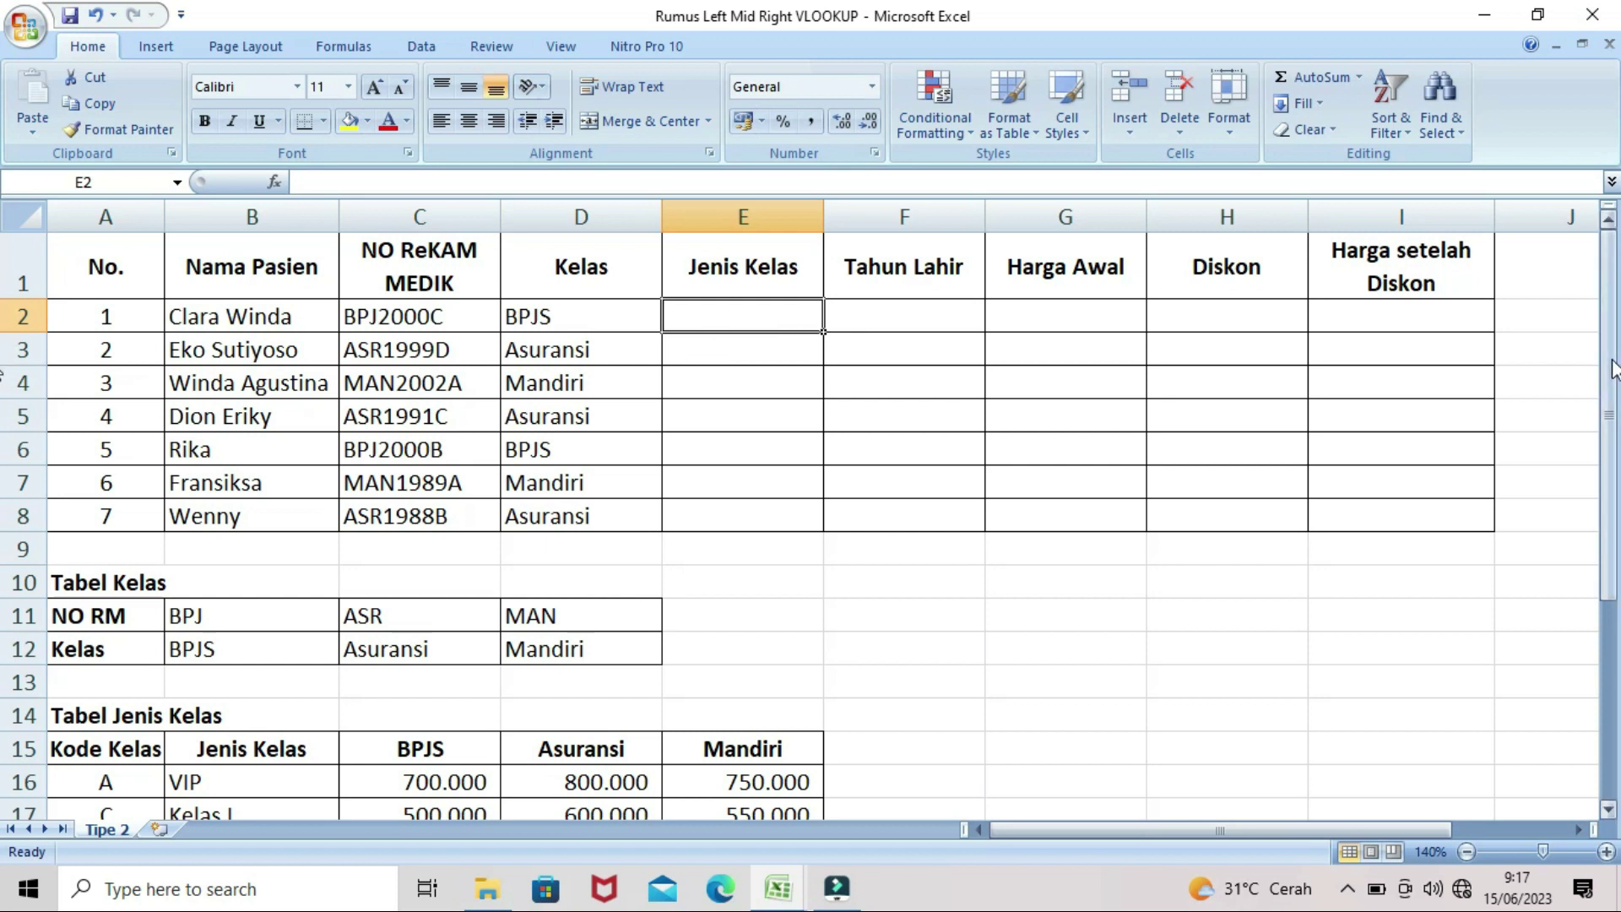
{"action": "left_click_drag", "start_coordinate": [1612, 369], "coordinate": [1613, 569]}
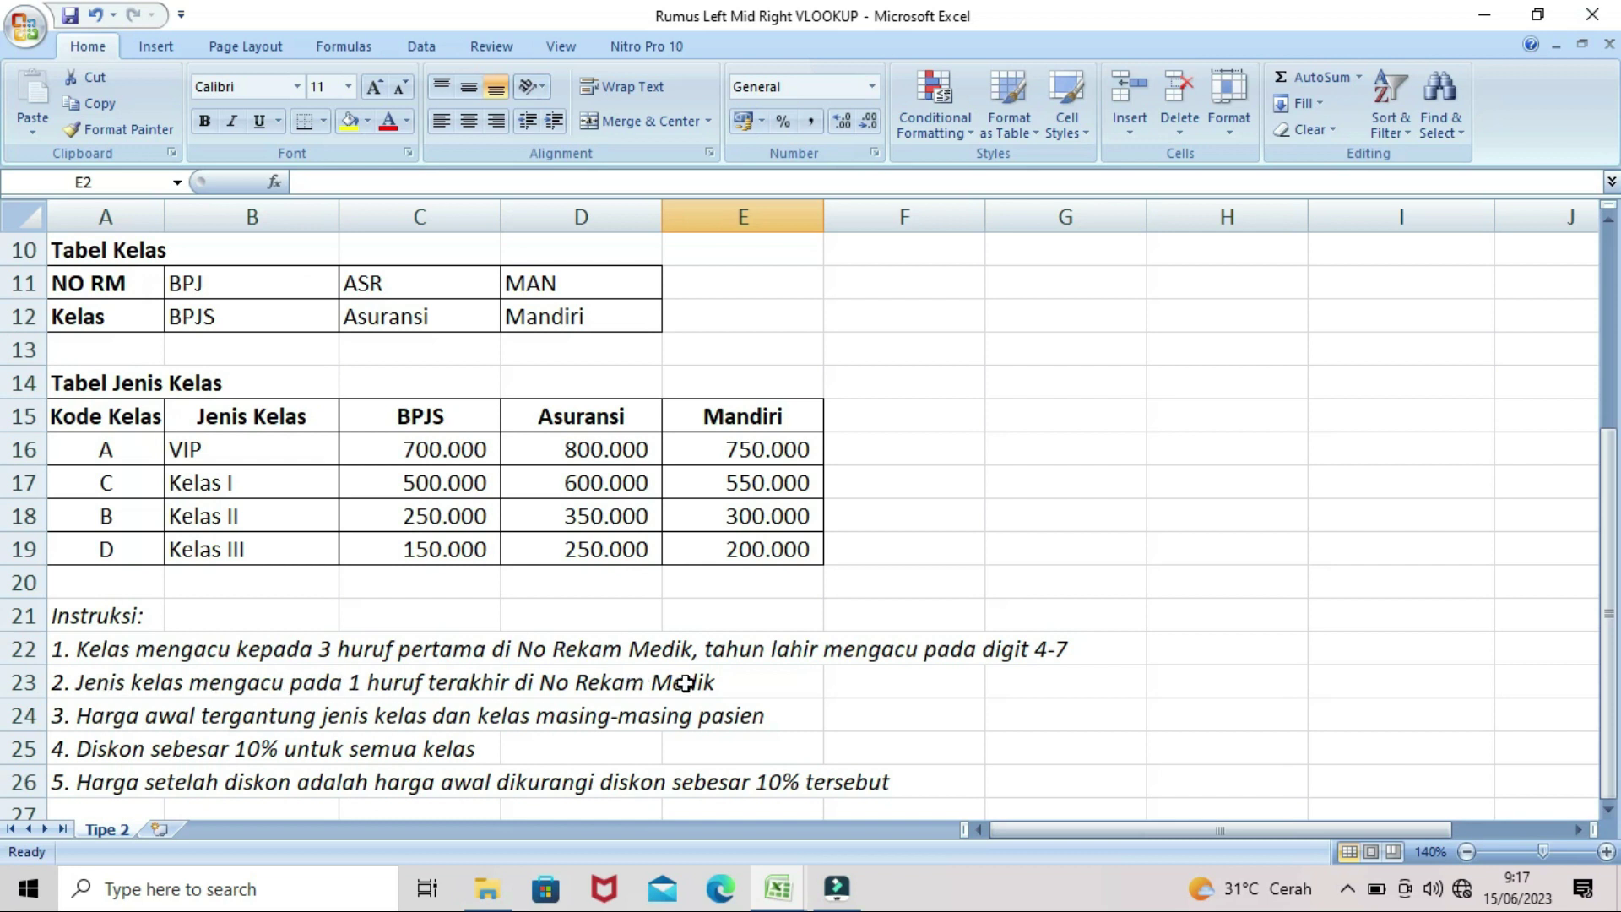
{"action": "left_click_drag", "start_coordinate": [1612, 485], "coordinate": [1611, 226]}
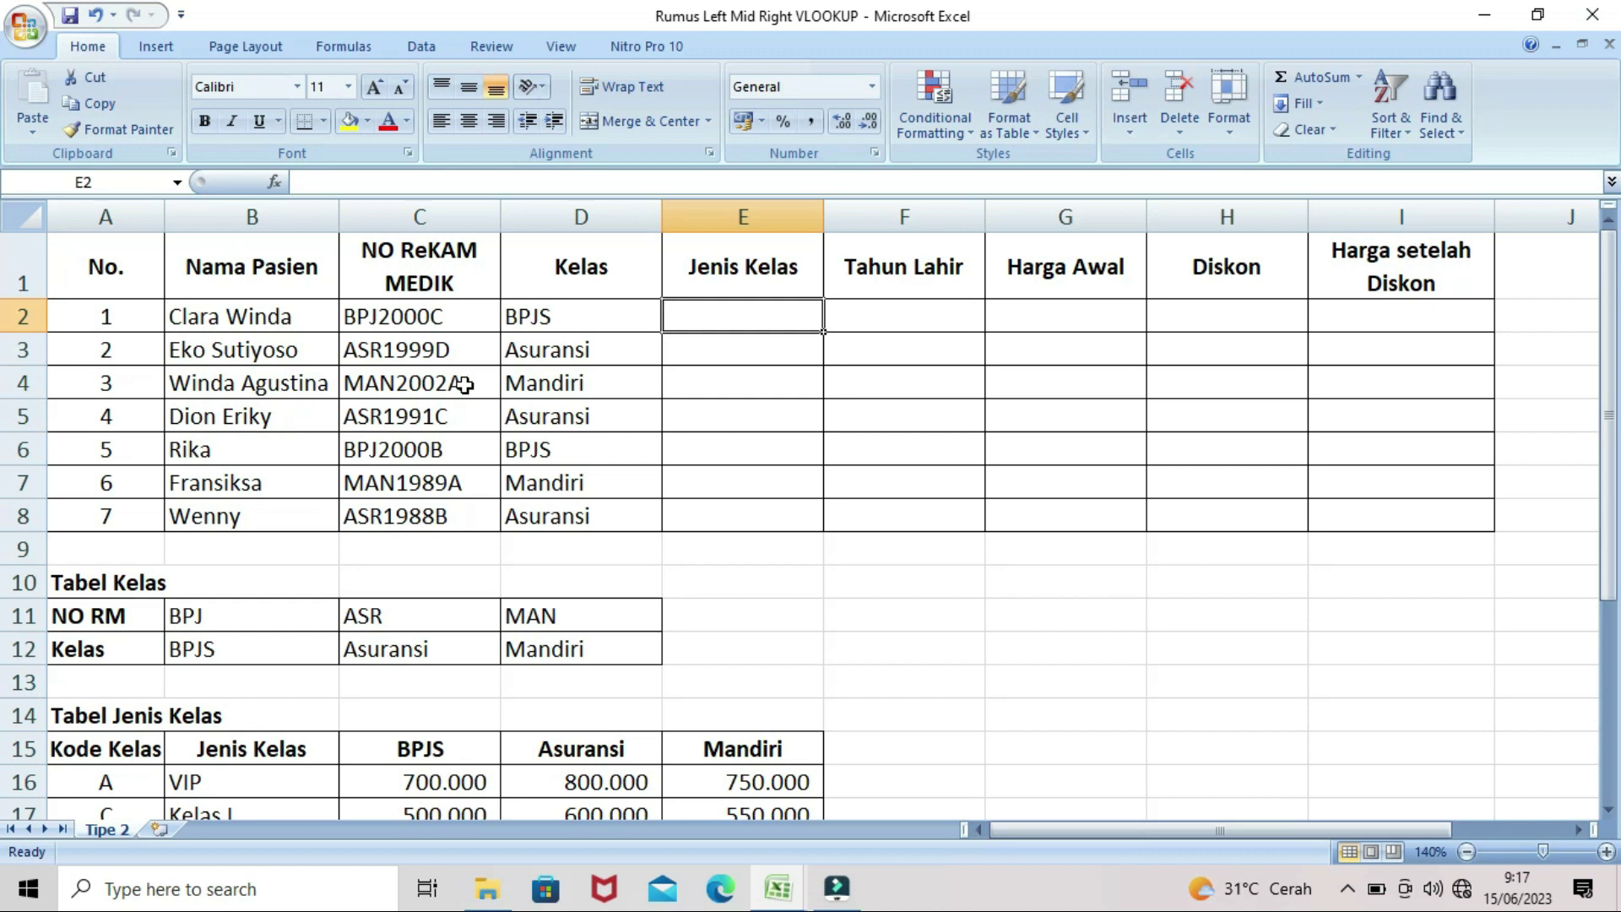
{"action": "left_click_drag", "start_coordinate": [1613, 278], "coordinate": [1613, 365]}
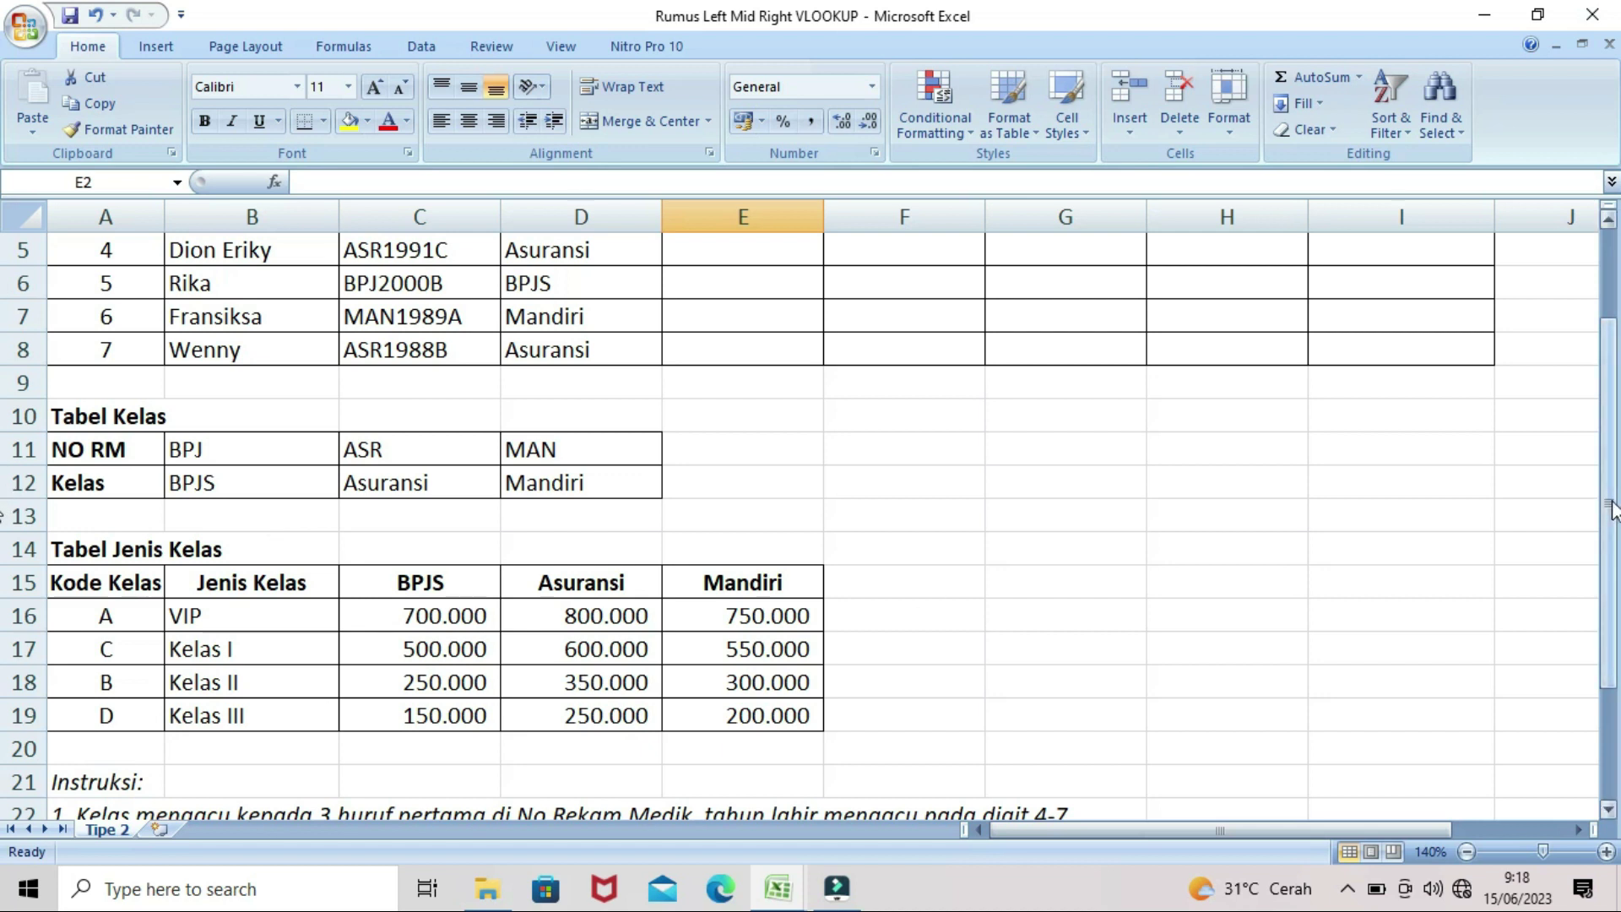
{"action": "left_click_drag", "start_coordinate": [1613, 511], "coordinate": [1611, 519]}
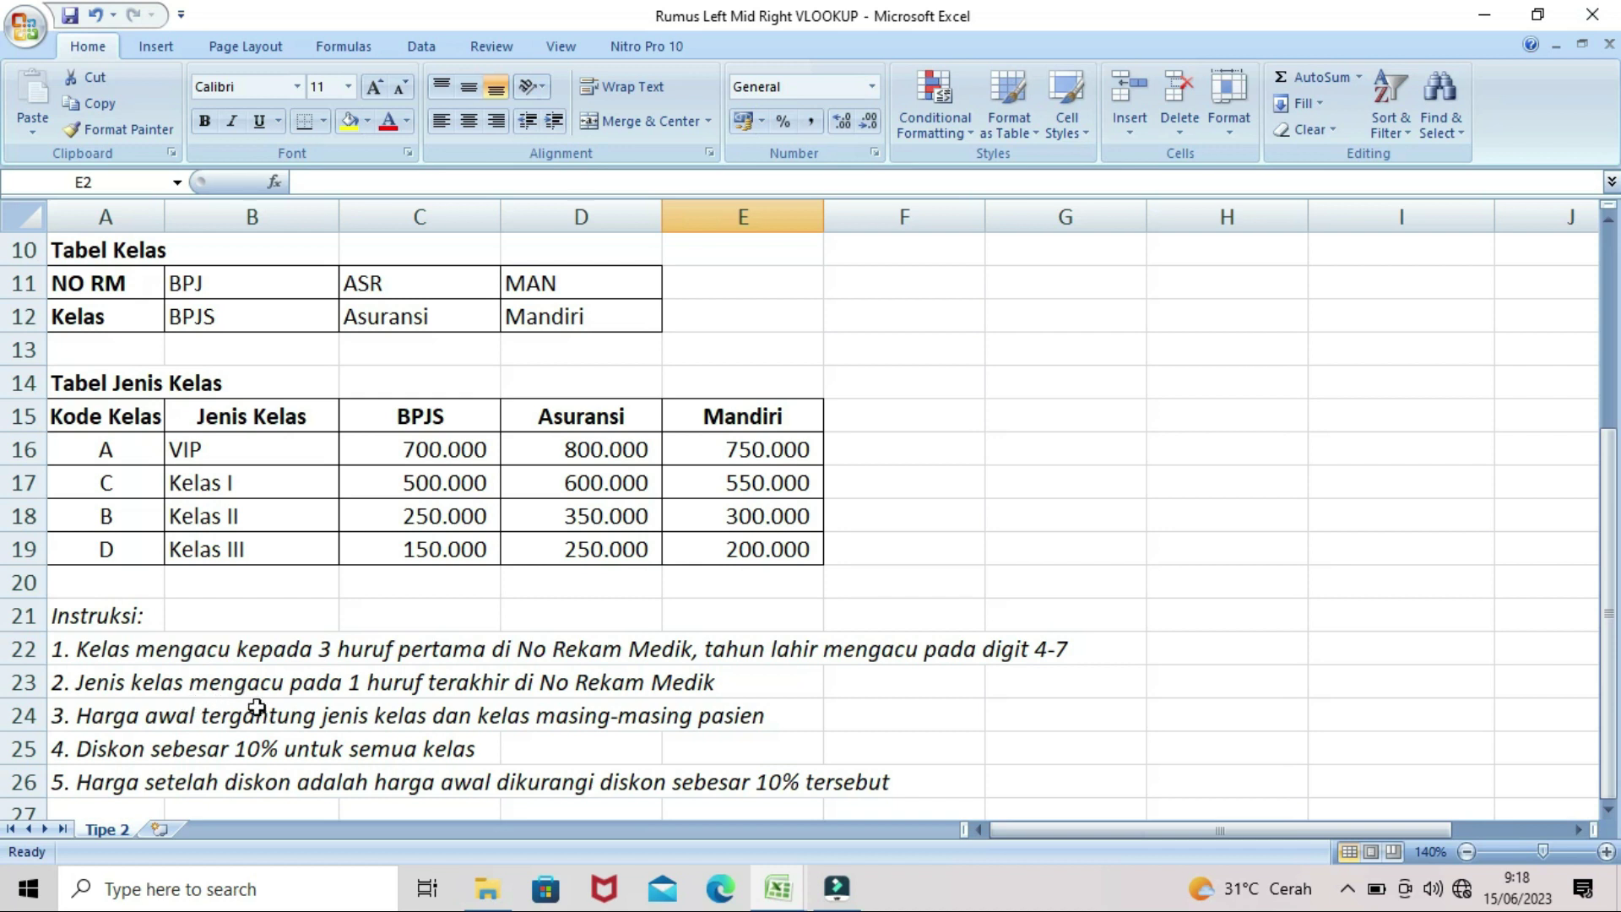
{"action": "left_click_drag", "start_coordinate": [1613, 554], "coordinate": [1613, 542]}
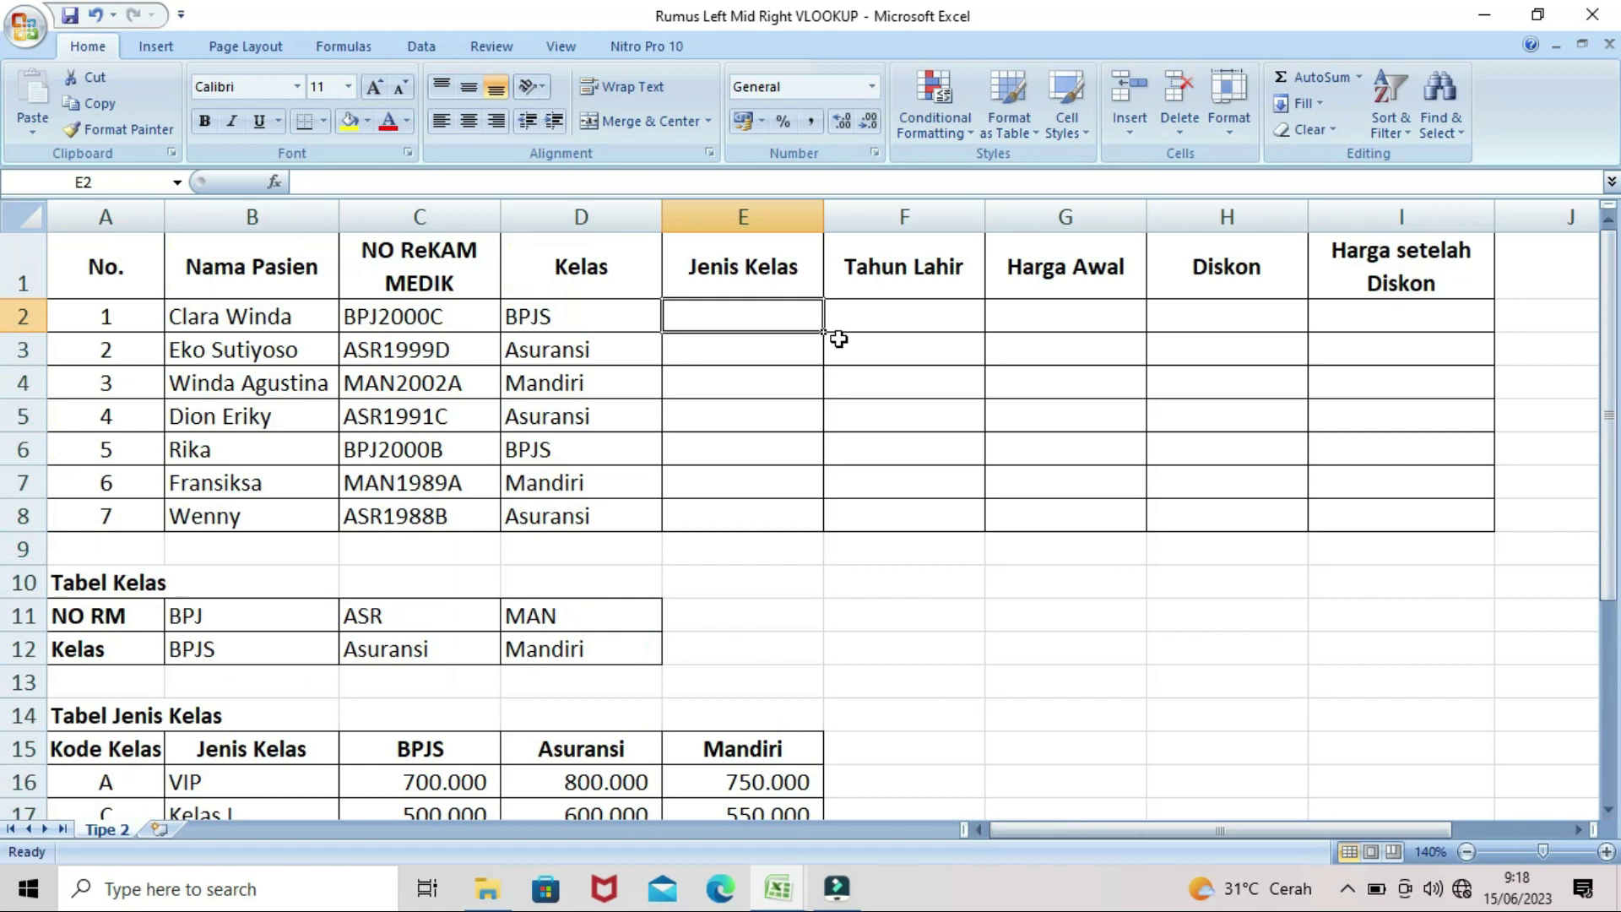
{"action": "type", "text": "=vlo"}
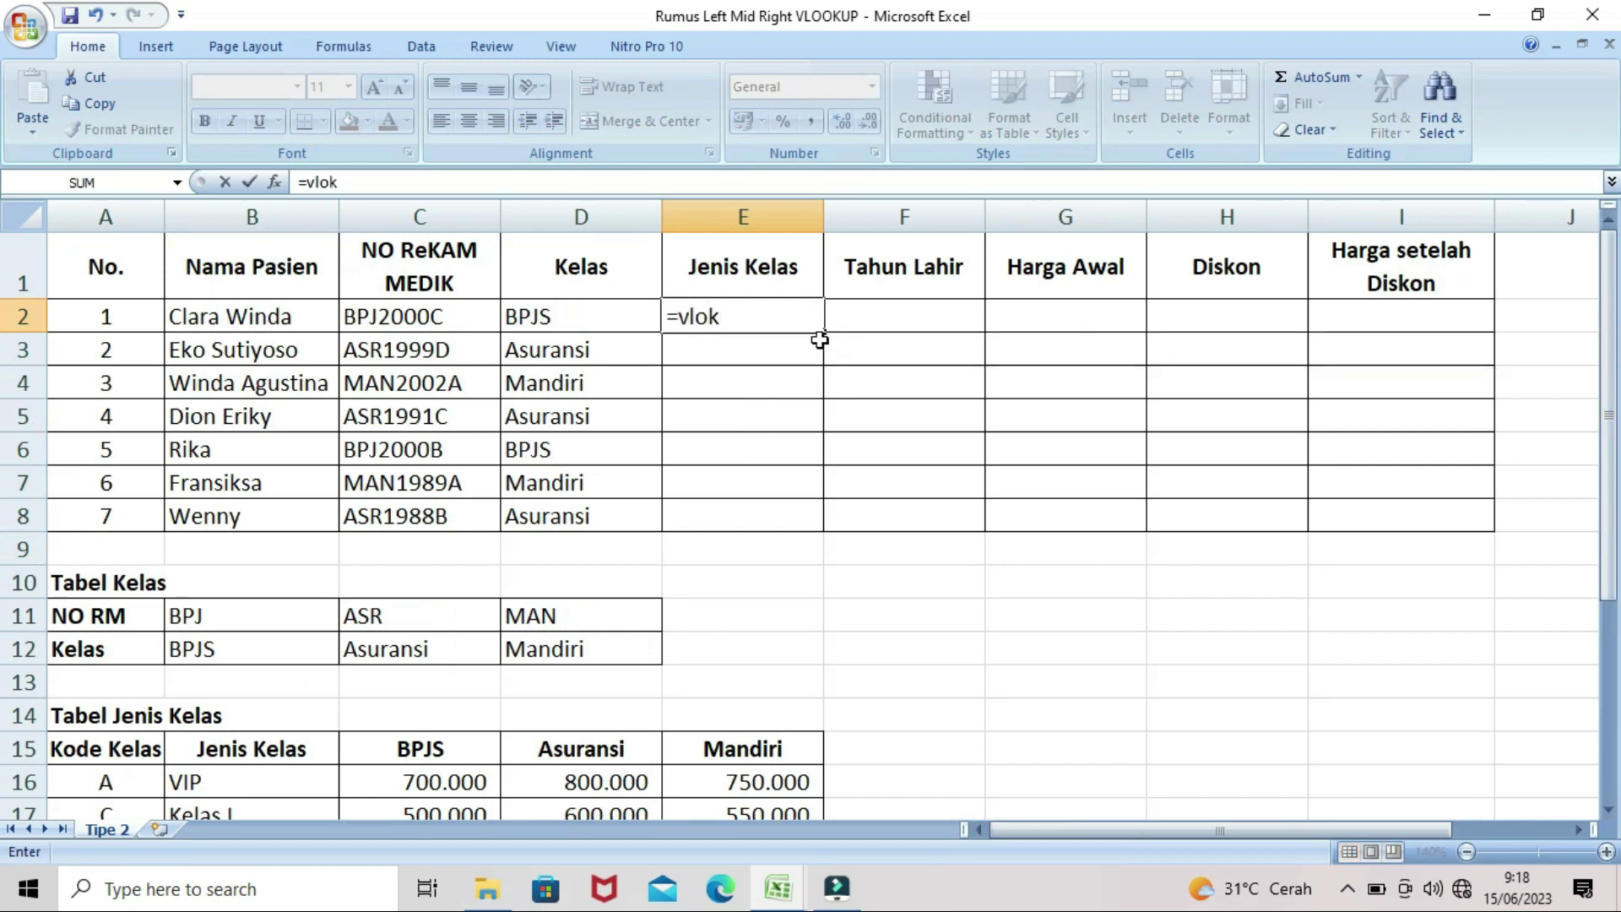
{"action": "double_click", "coordinate": [749, 347]}
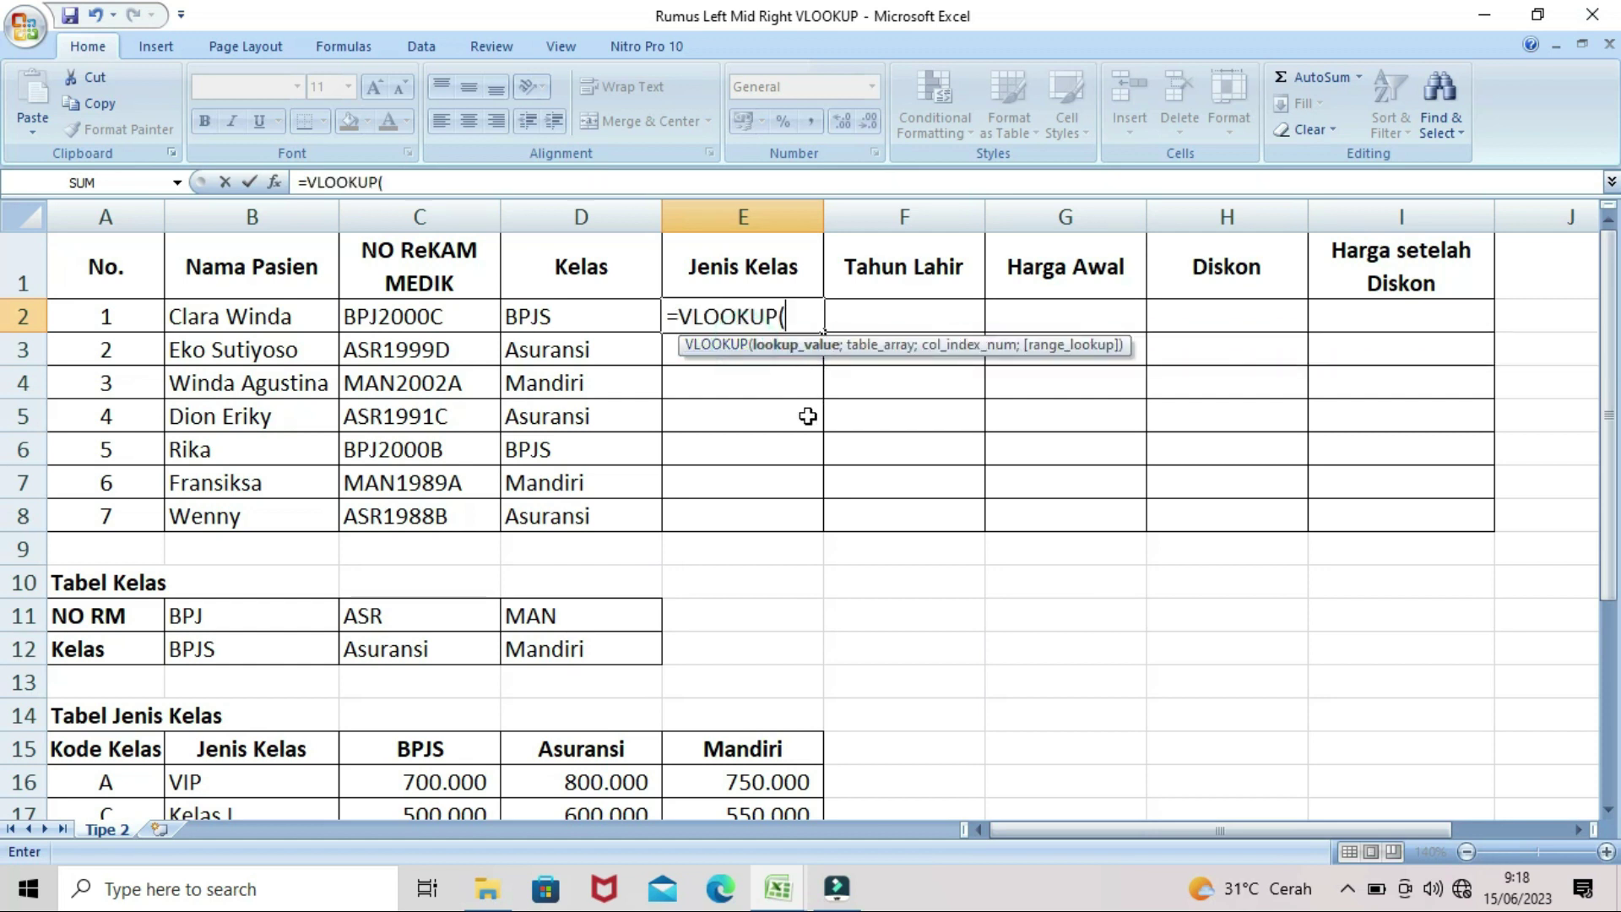
{"action": "type", "text": "righ"}
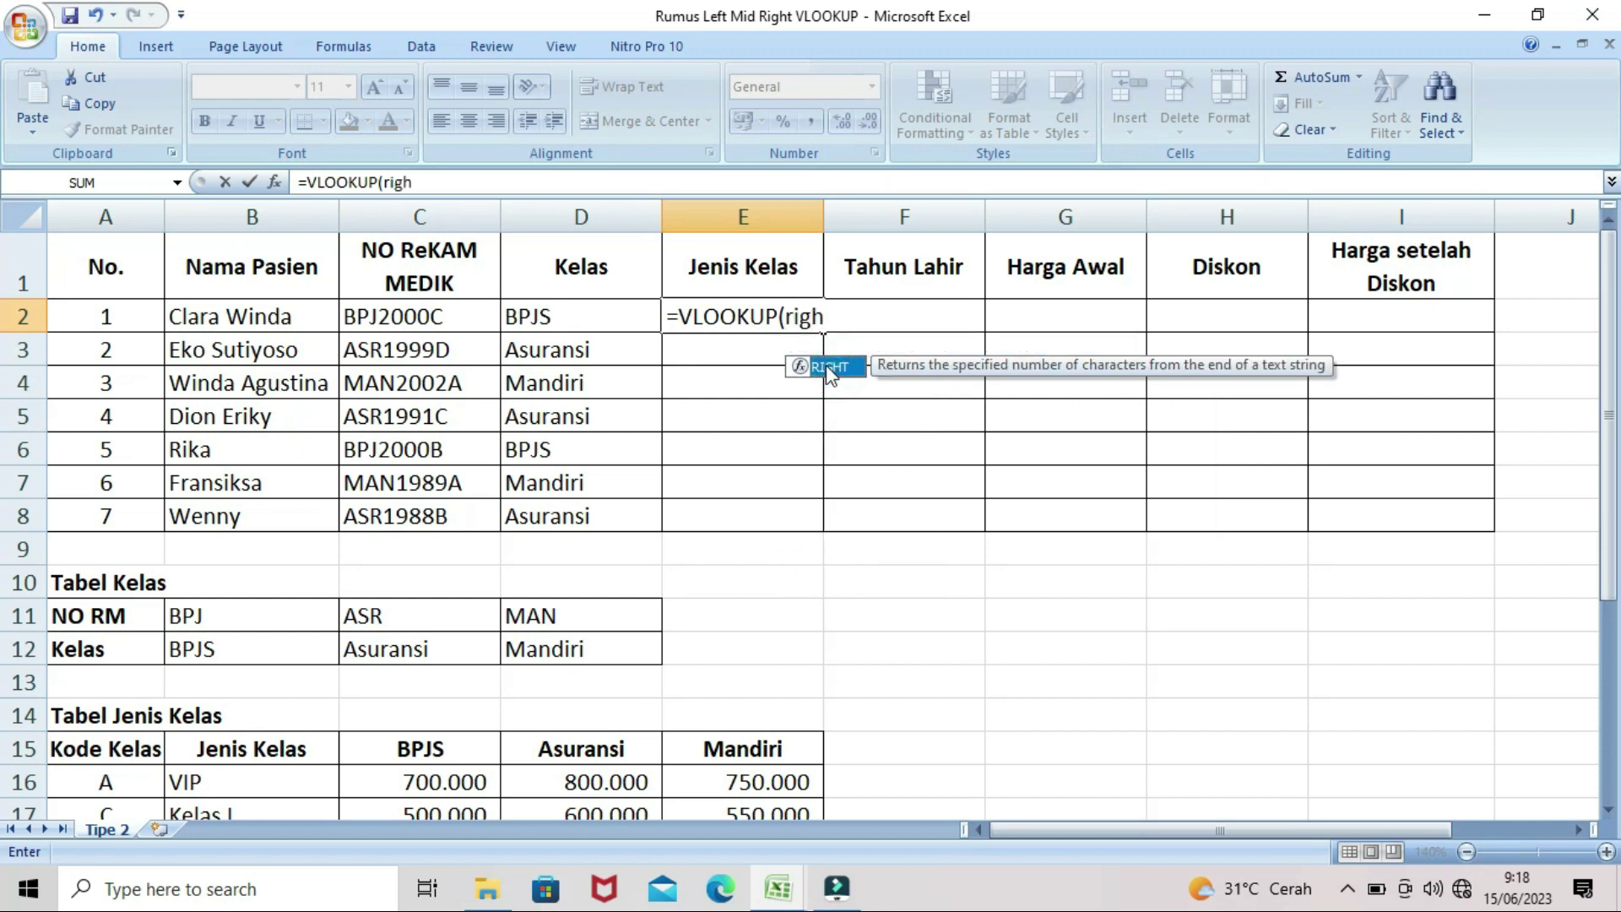
{"action": "double_click", "coordinate": [832, 366]}
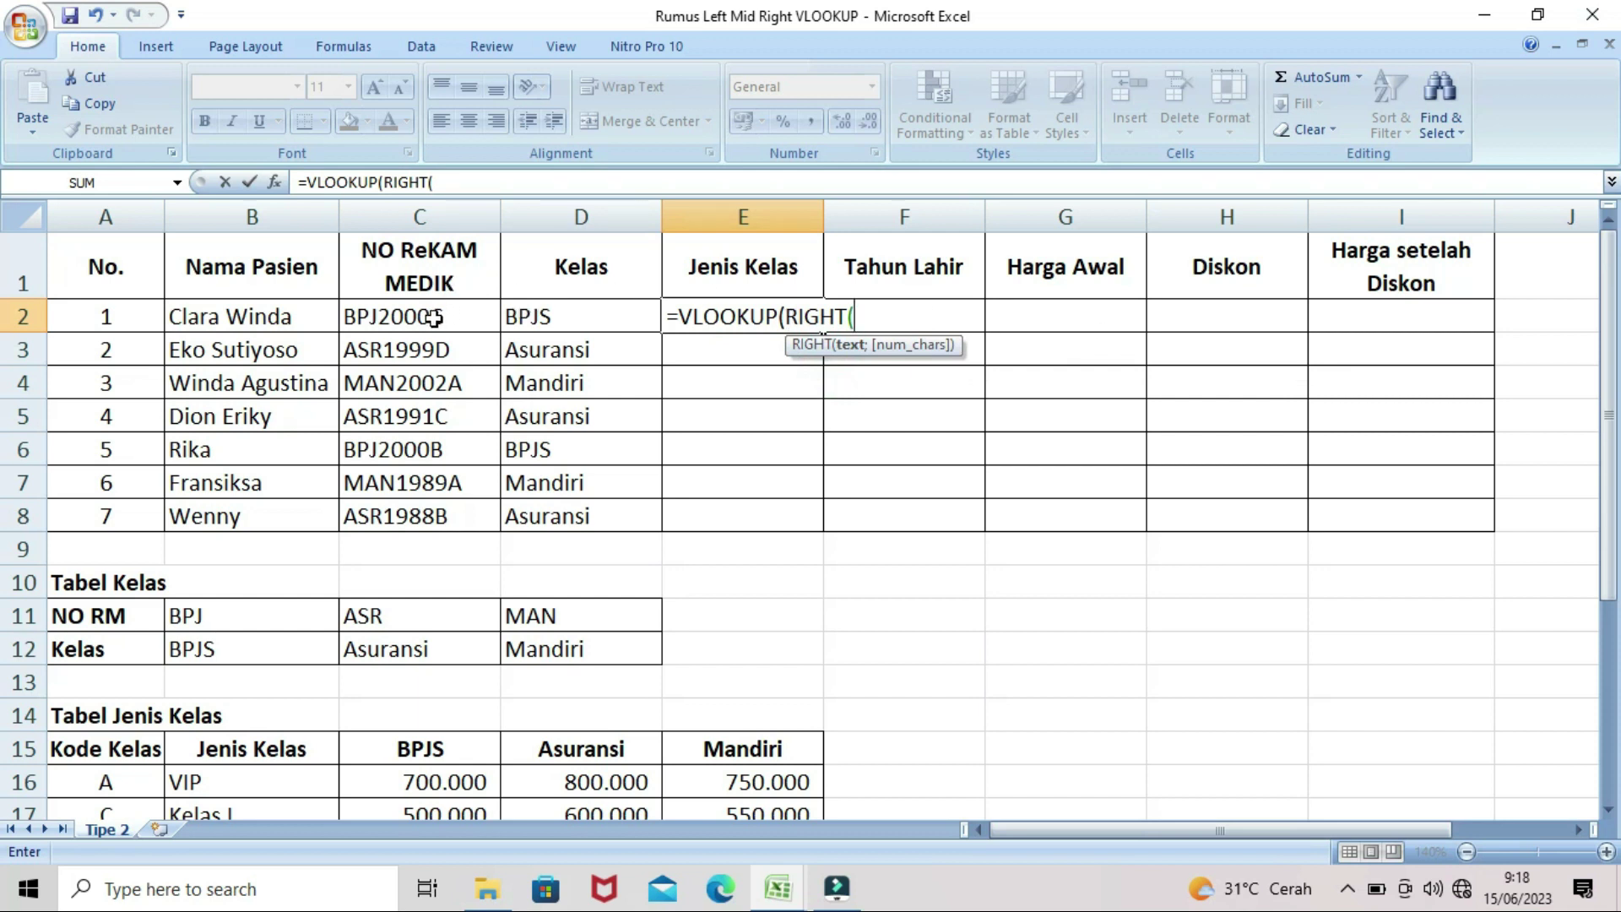
{"action": "left_click", "coordinate": [410, 318]}
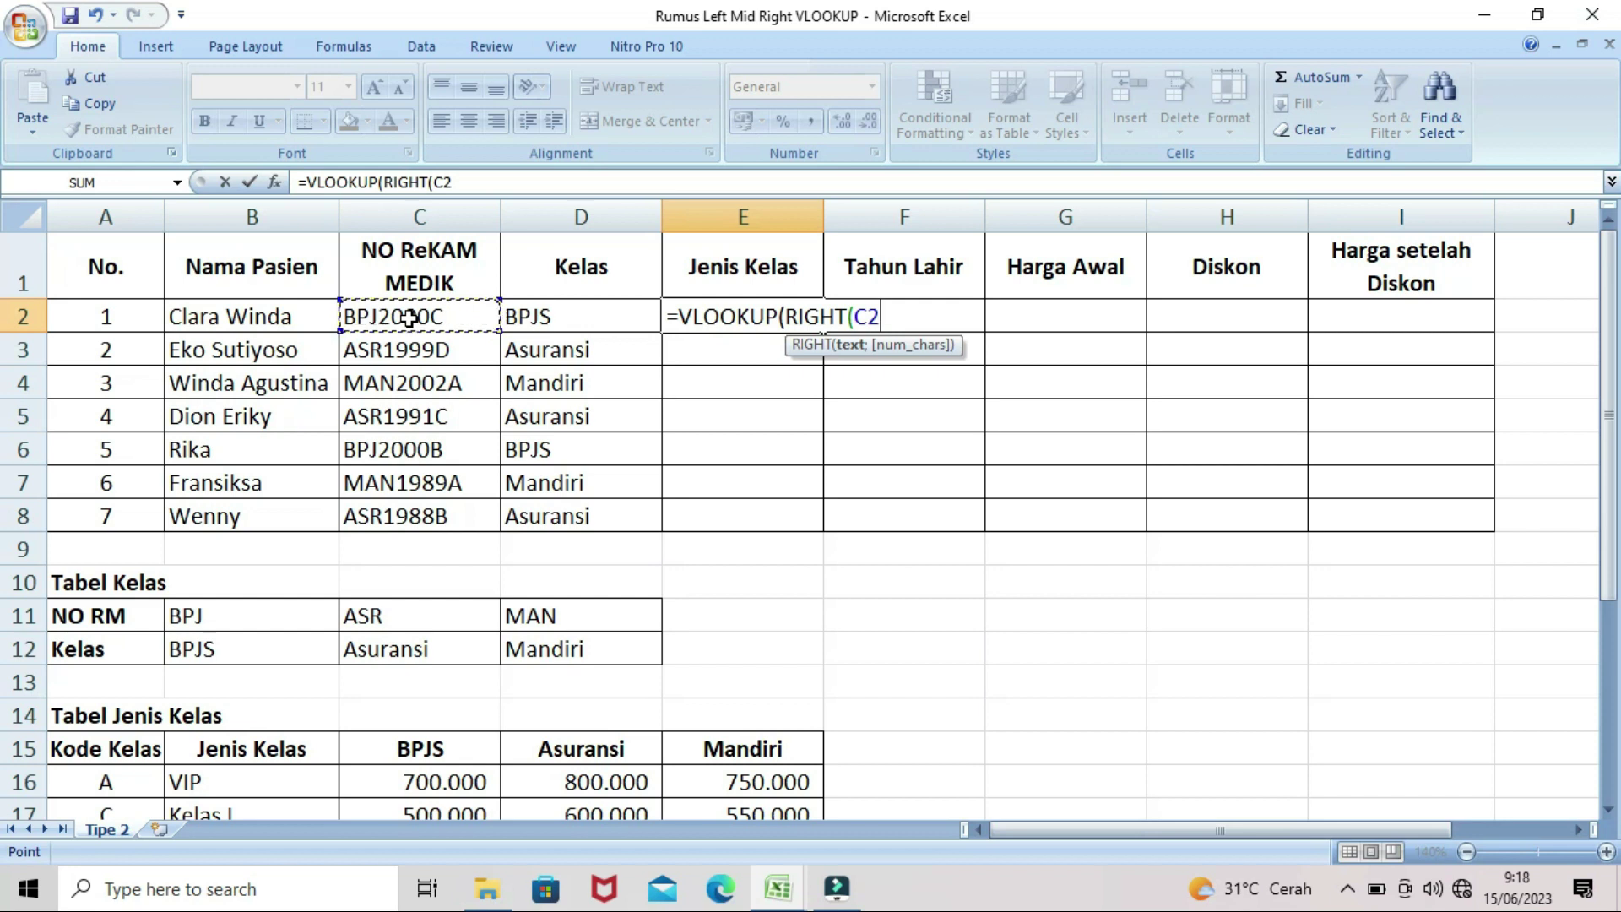
{"action": "type", "text": ";"}
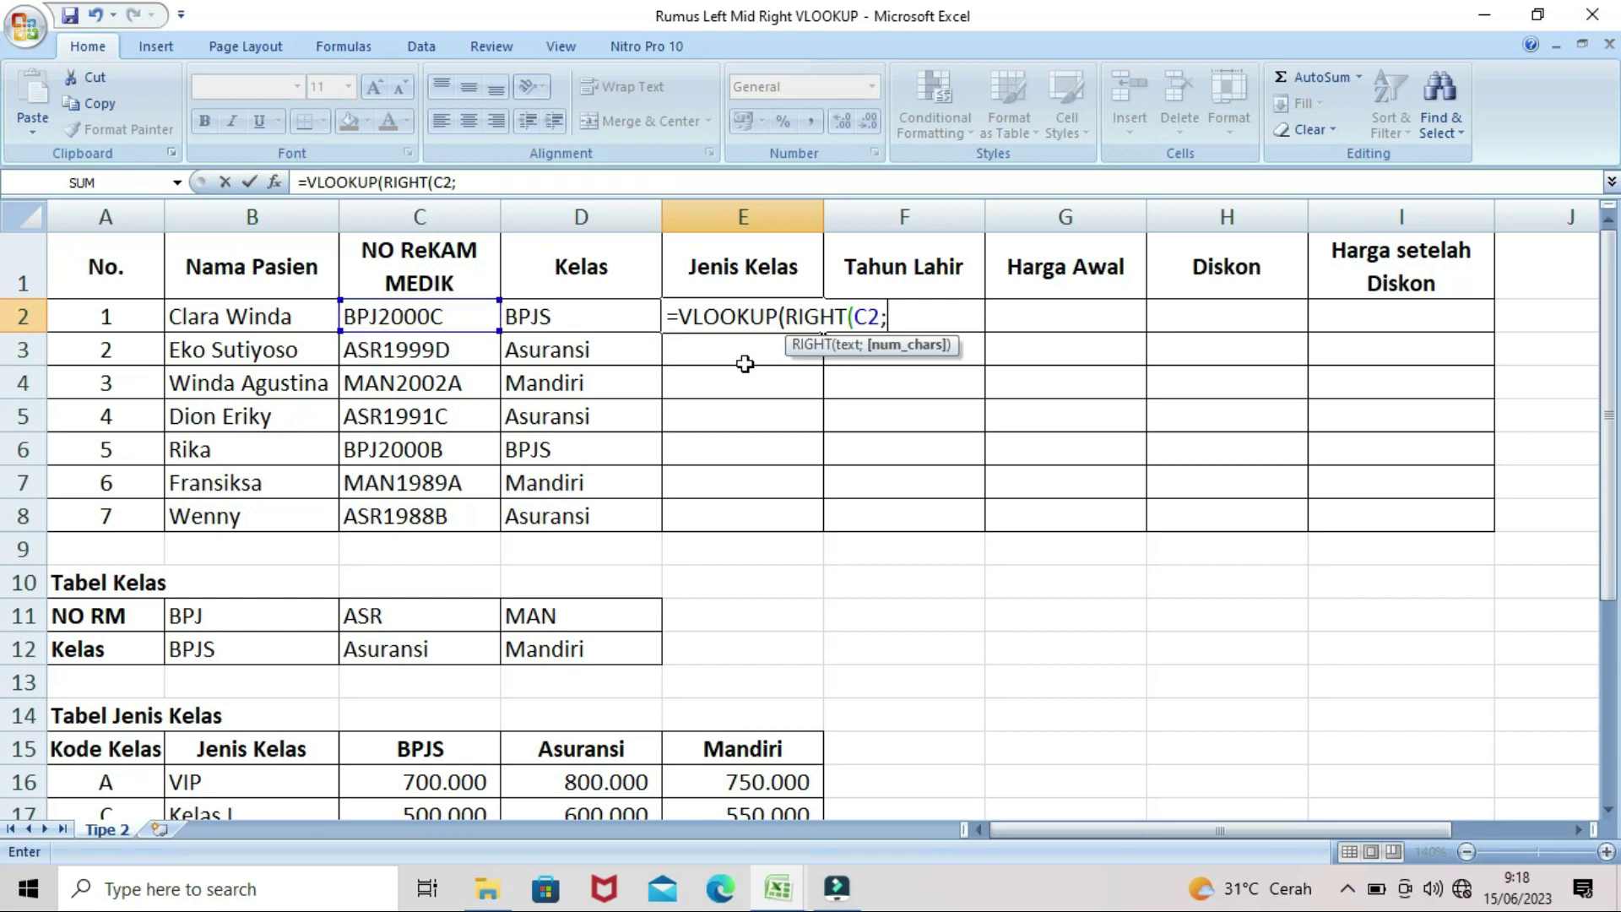
{"action": "type", "text": "1);"}
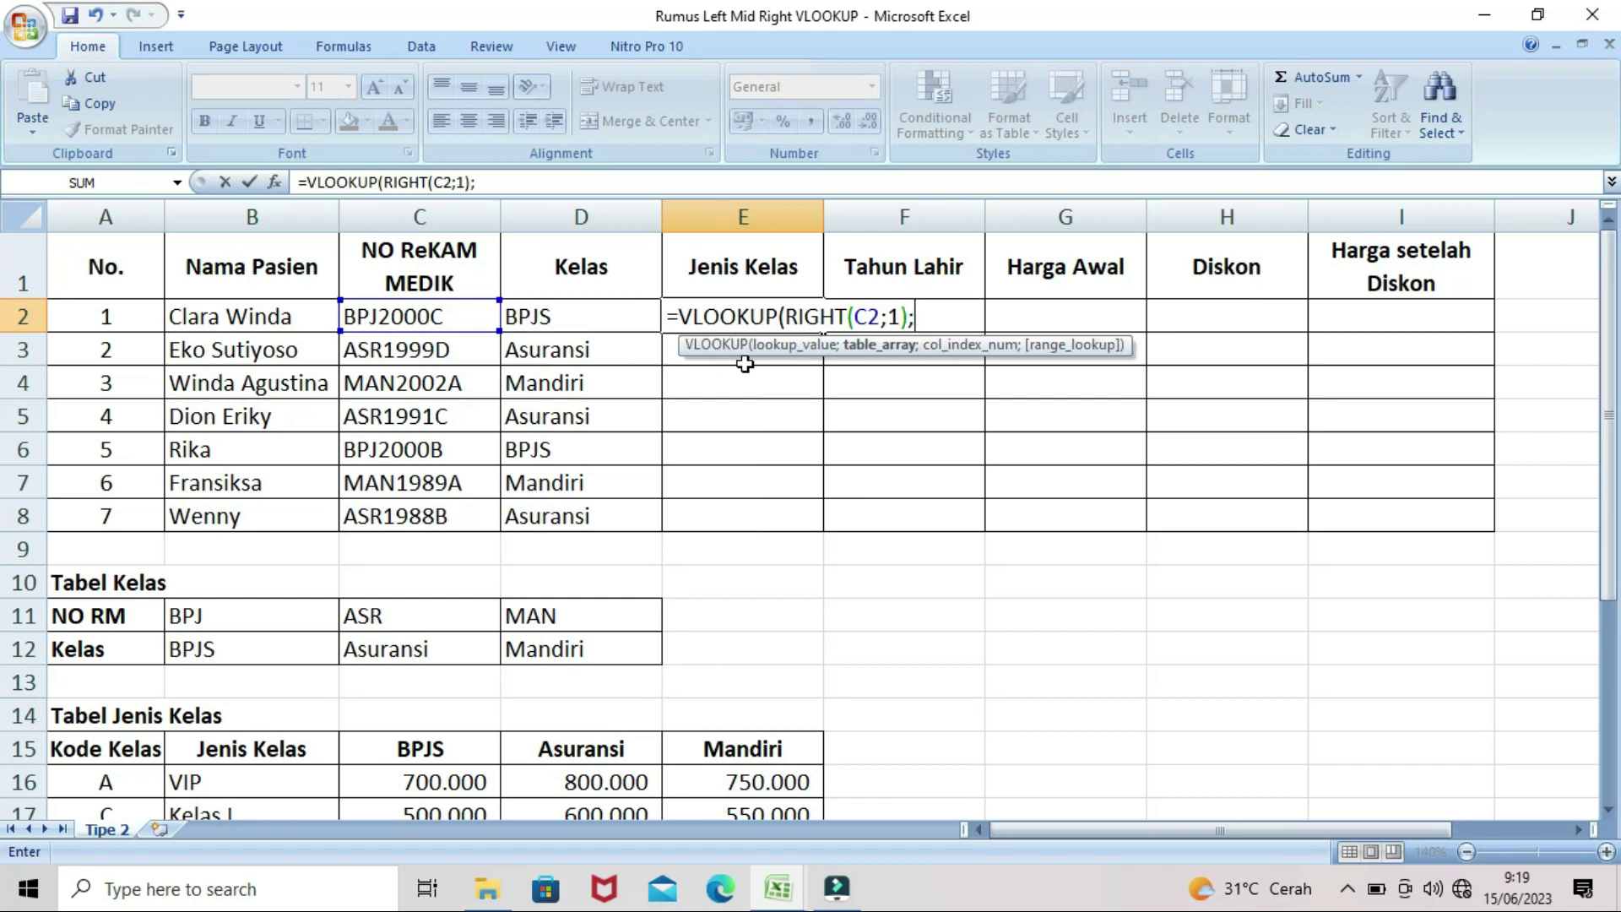
Step: Complete the E2 VLOOKUP with the absolute Tabel Jenis Kelas range $A$15:$E$19, column index 2 and exact match 0
{"action": "left_click_drag", "start_coordinate": [1609, 384], "coordinate": [1612, 502]}
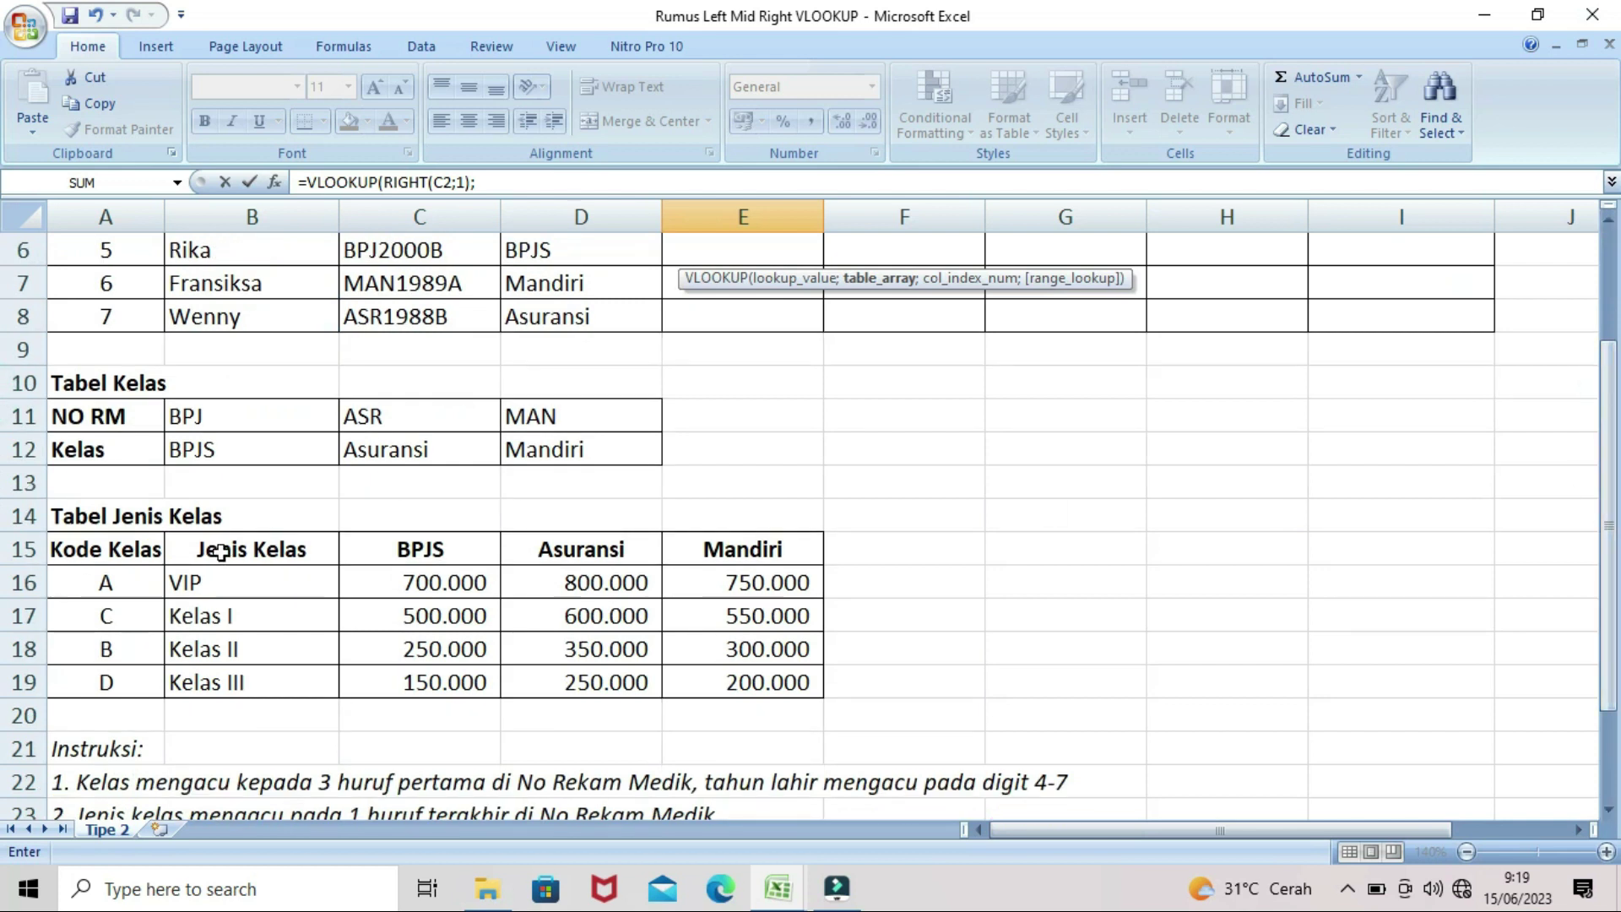
{"action": "left_click", "coordinate": [113, 550]}
{"action": "left_click_drag", "start_coordinate": [114, 551], "coordinate": [751, 679]}
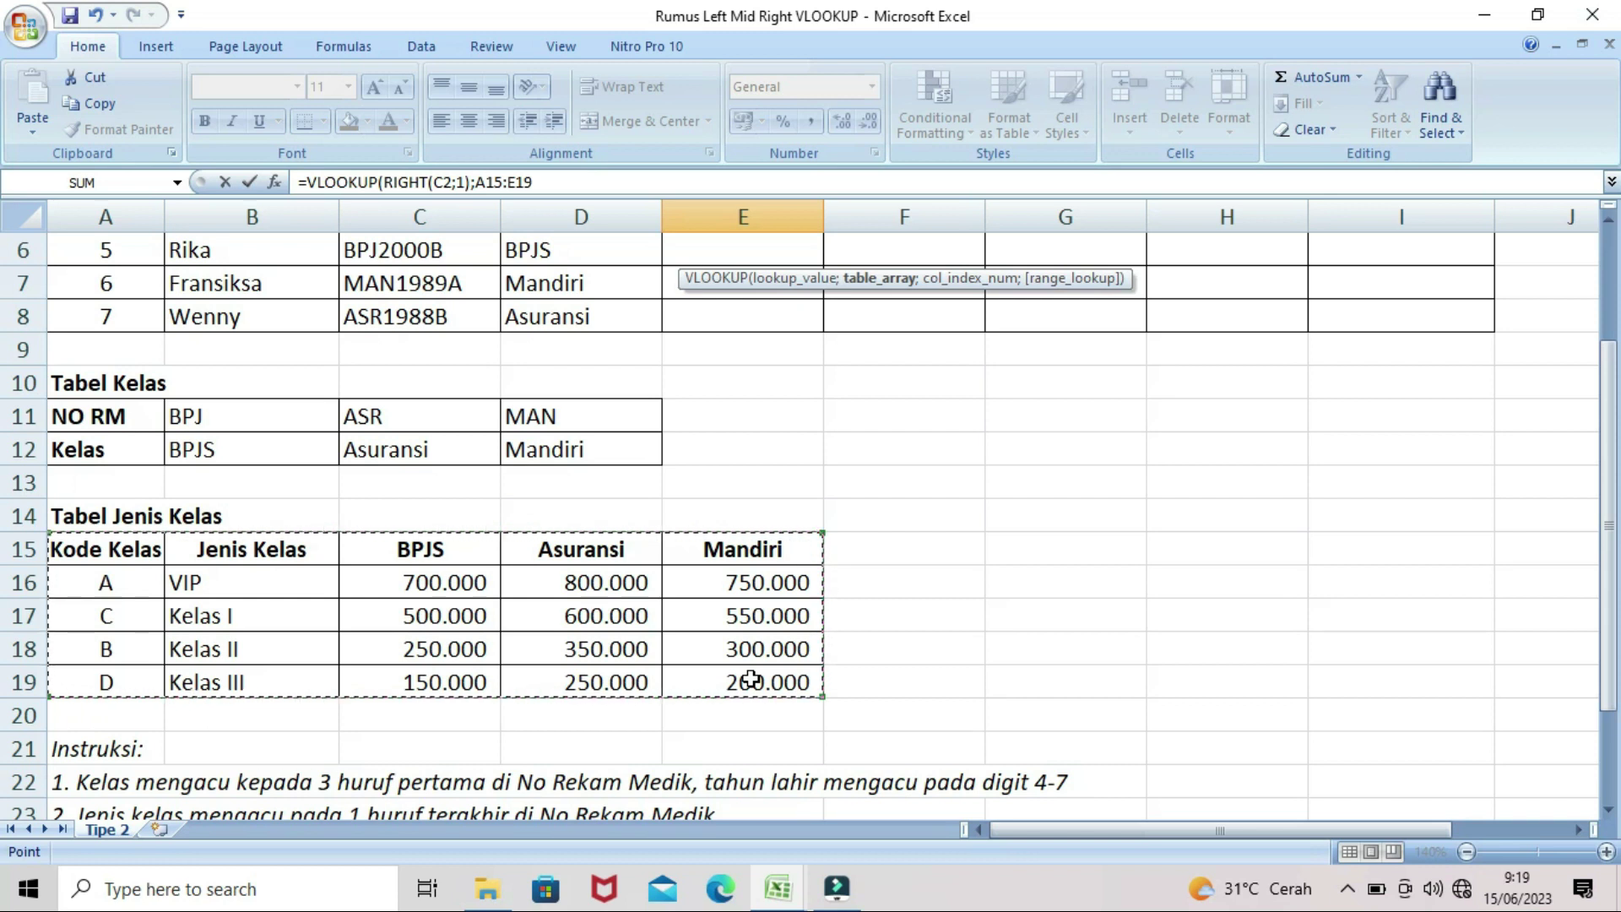
{"action": "key", "text": "F4"}
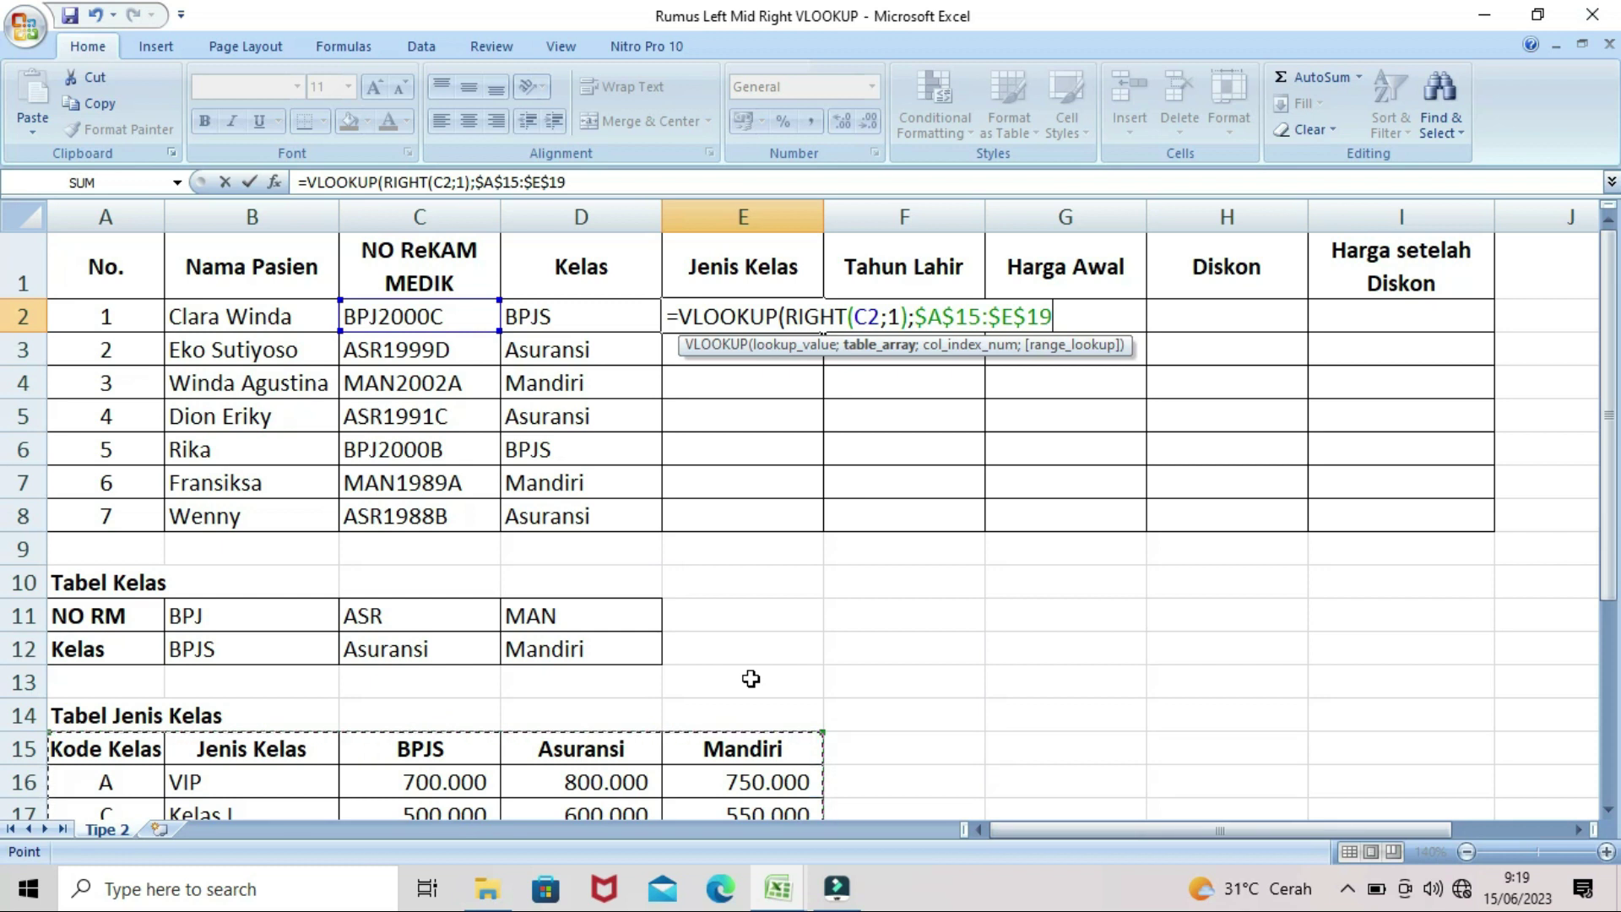
{"action": "type", "text": ";"}
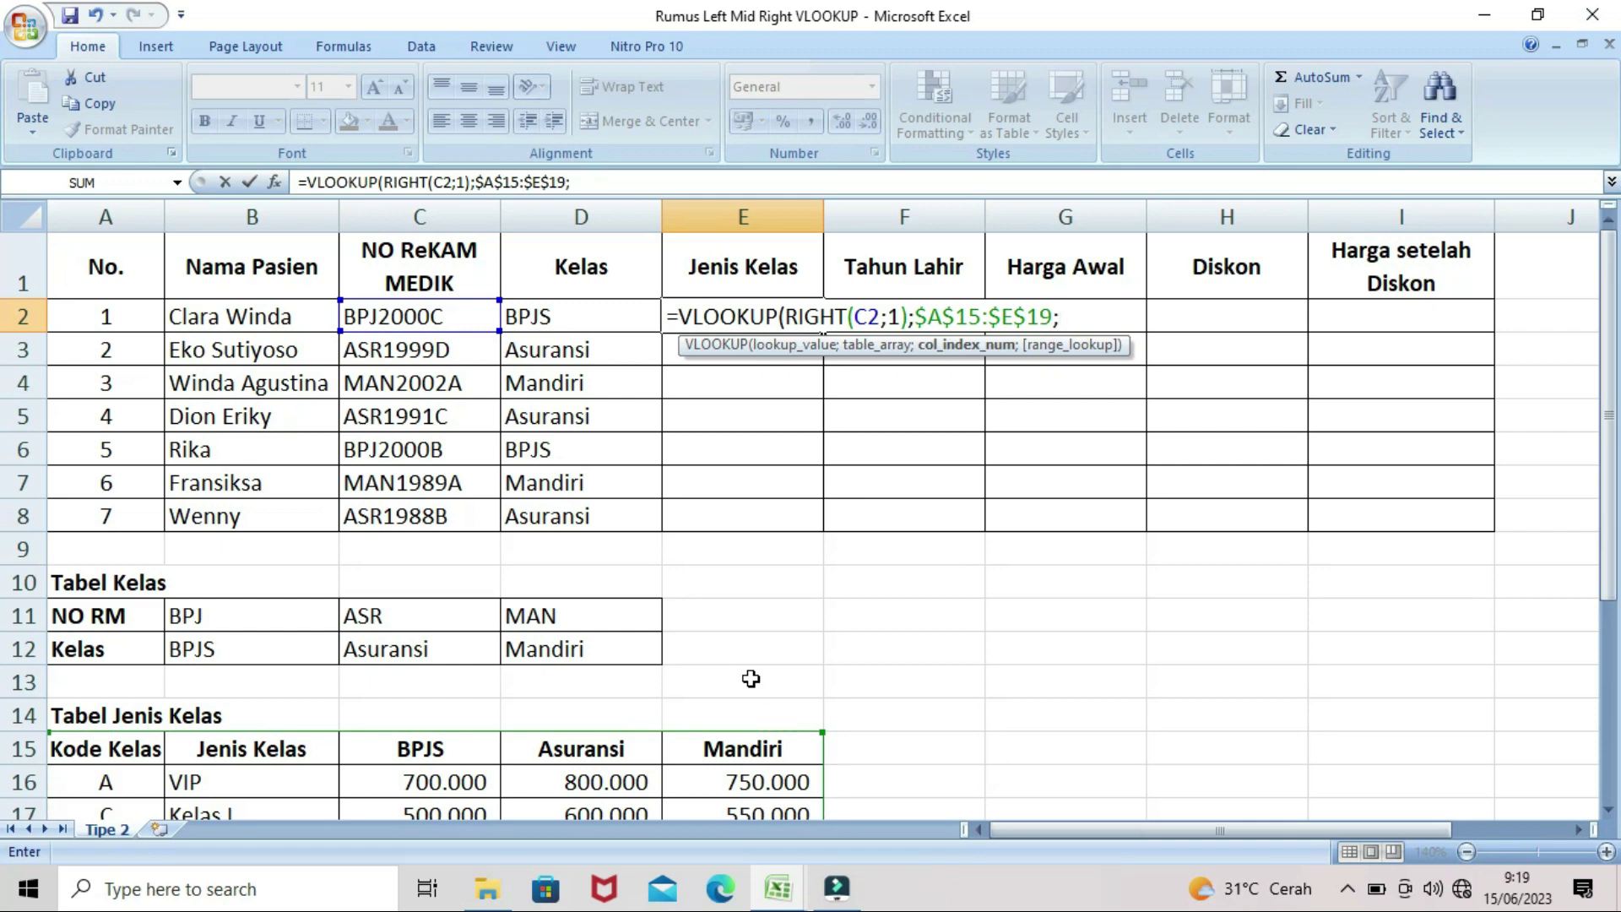
{"action": "left_click_drag", "start_coordinate": [1608, 384], "coordinate": [1608, 448]}
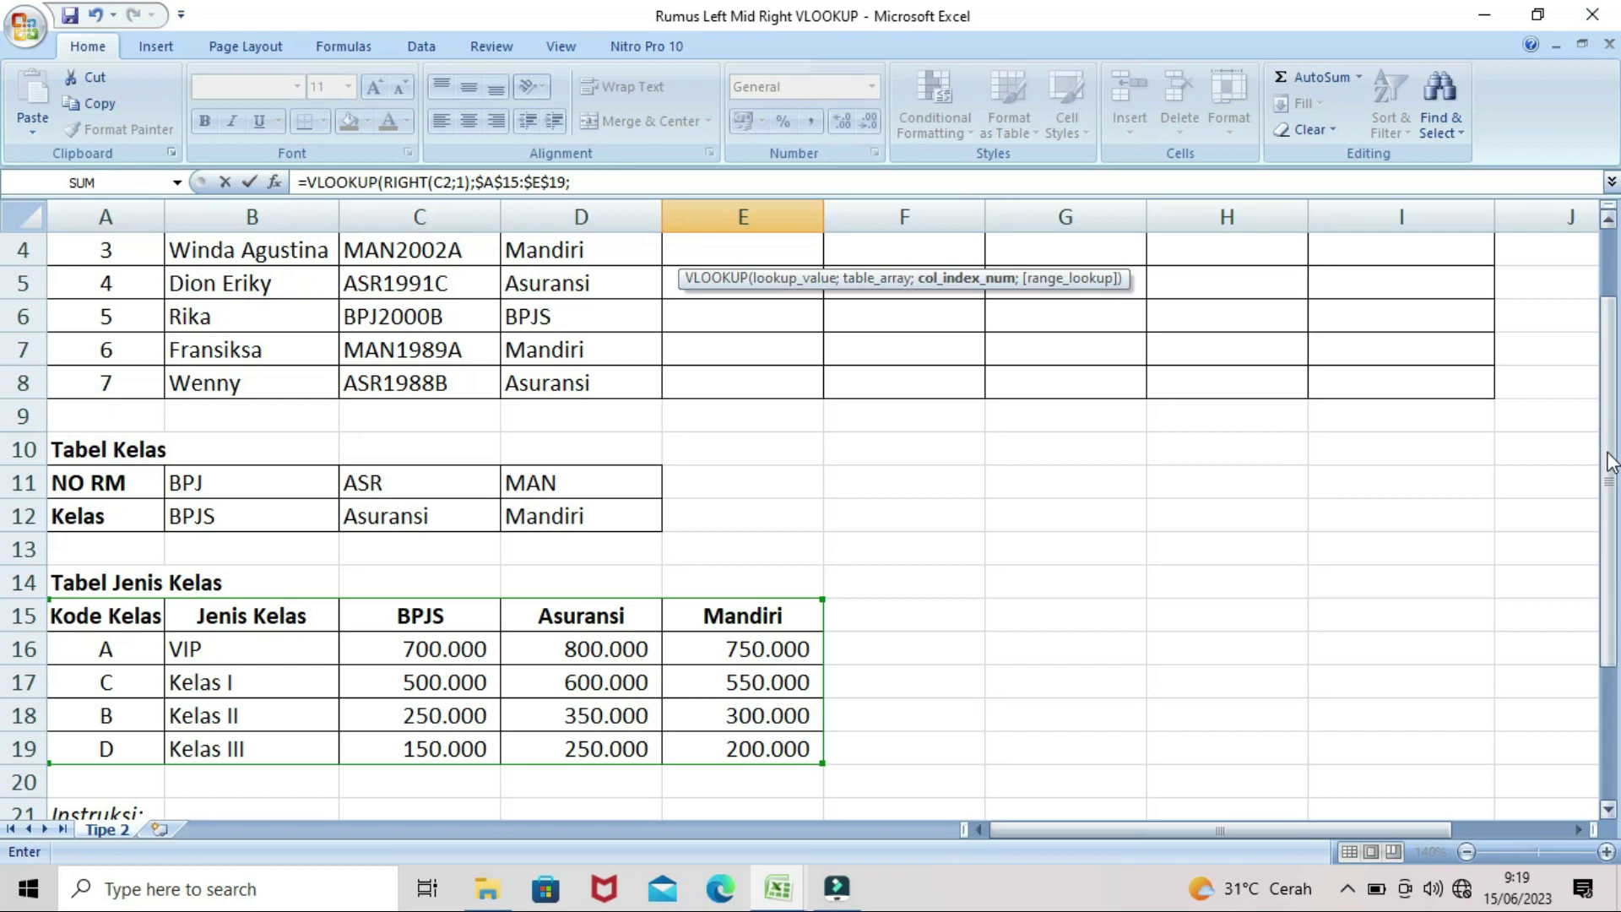
{"action": "left_click_drag", "start_coordinate": [1608, 462], "coordinate": [1608, 395]}
{"action": "type", "text": "2"}
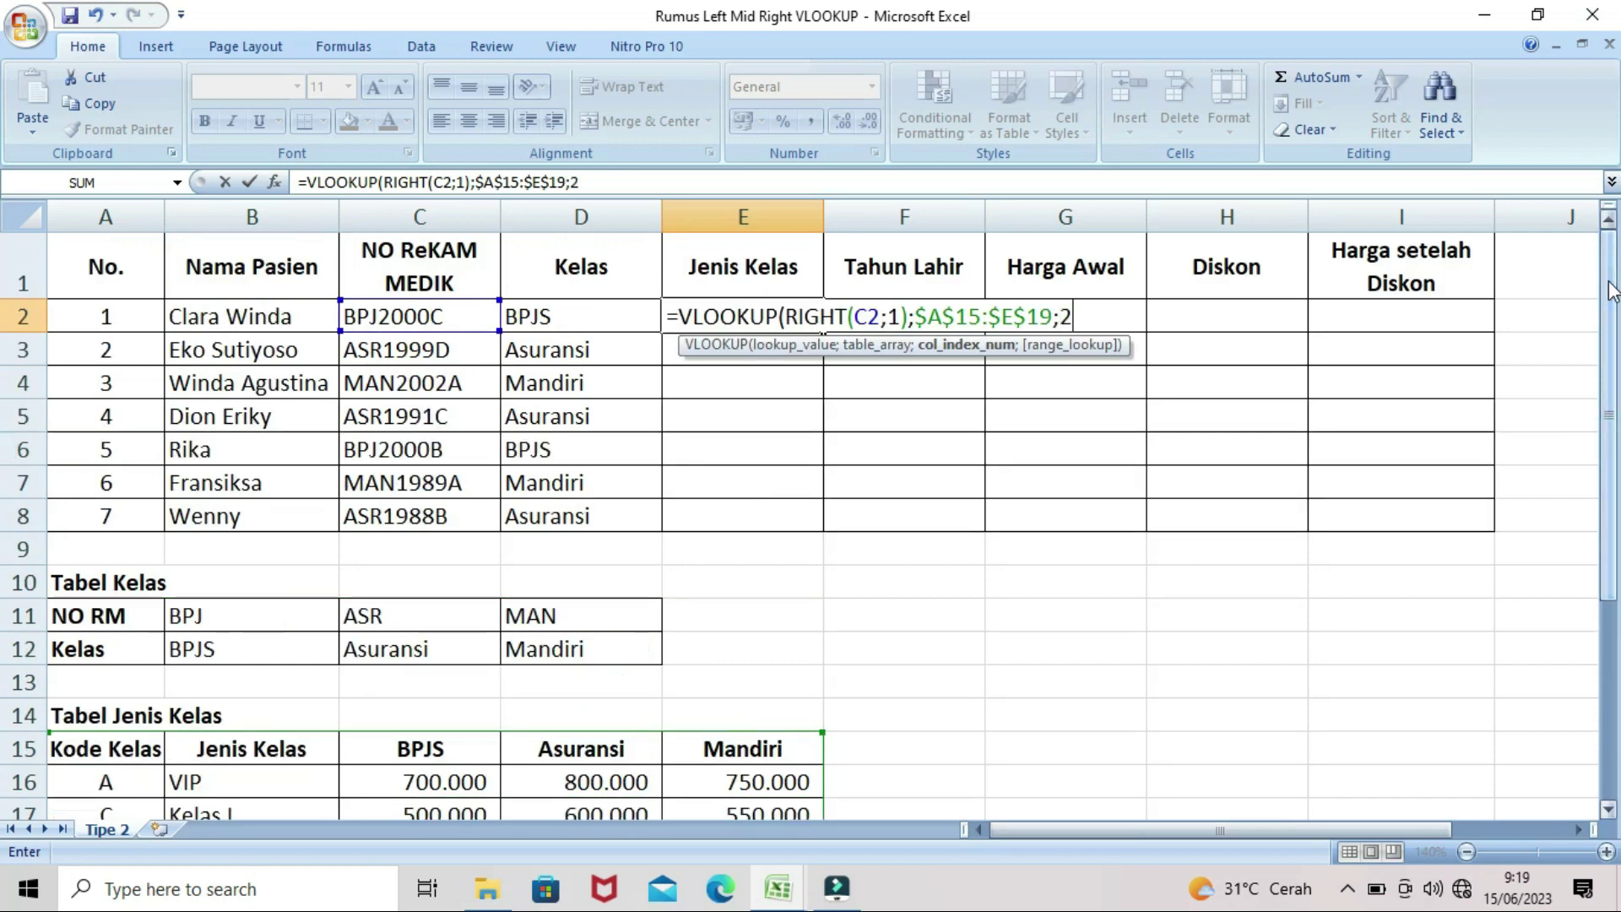
{"action": "type", "text": ";"}
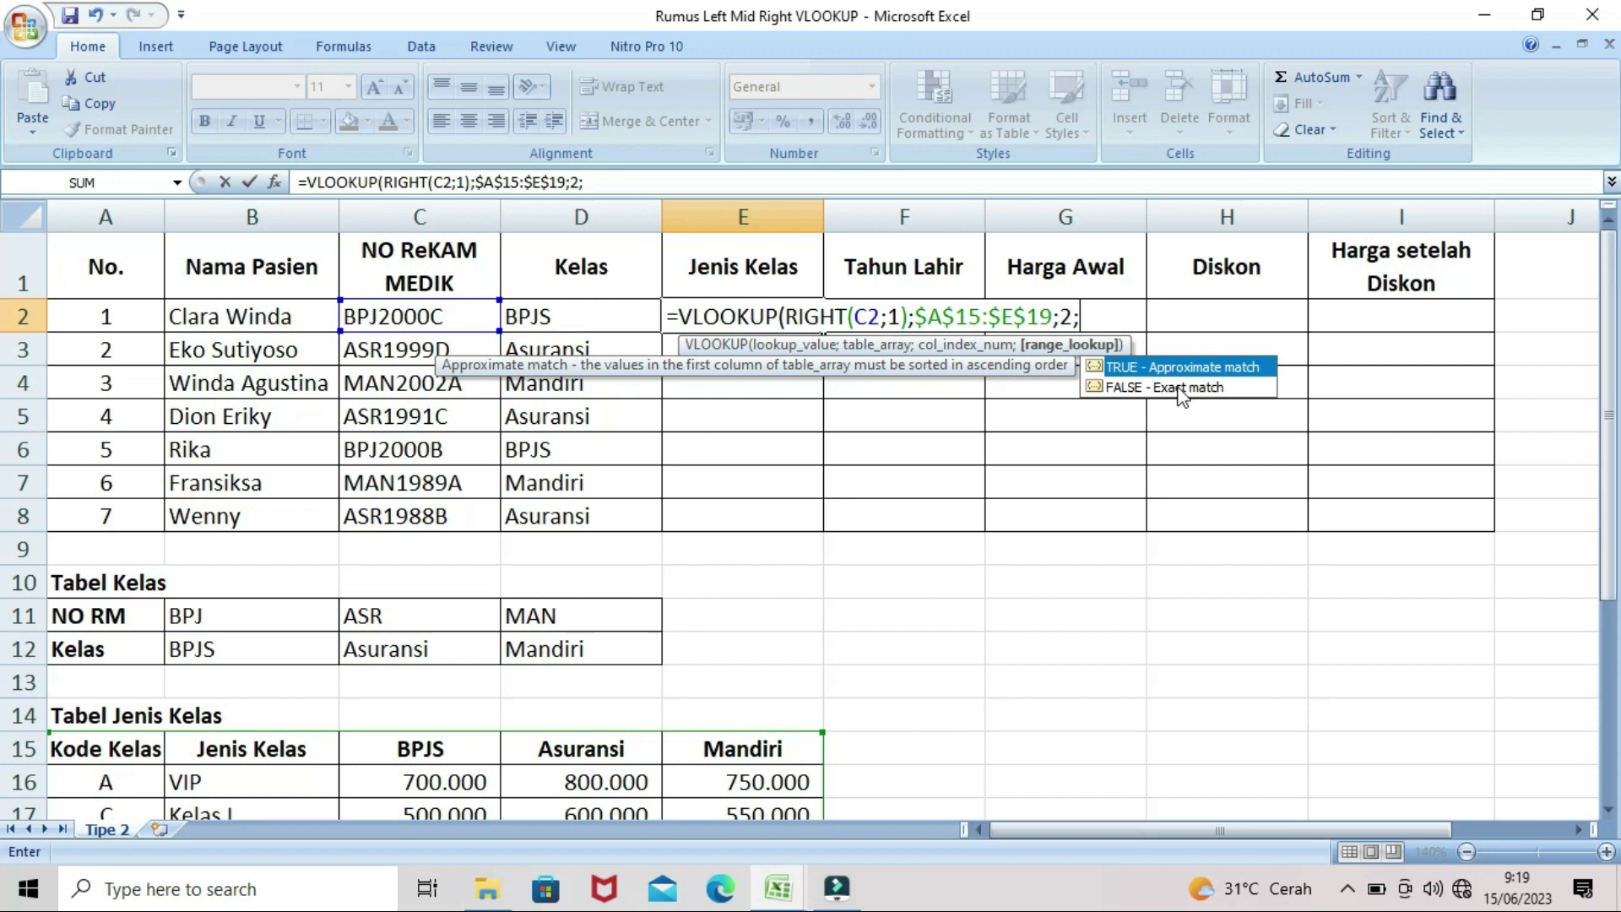
{"action": "type", "text": "0)"}
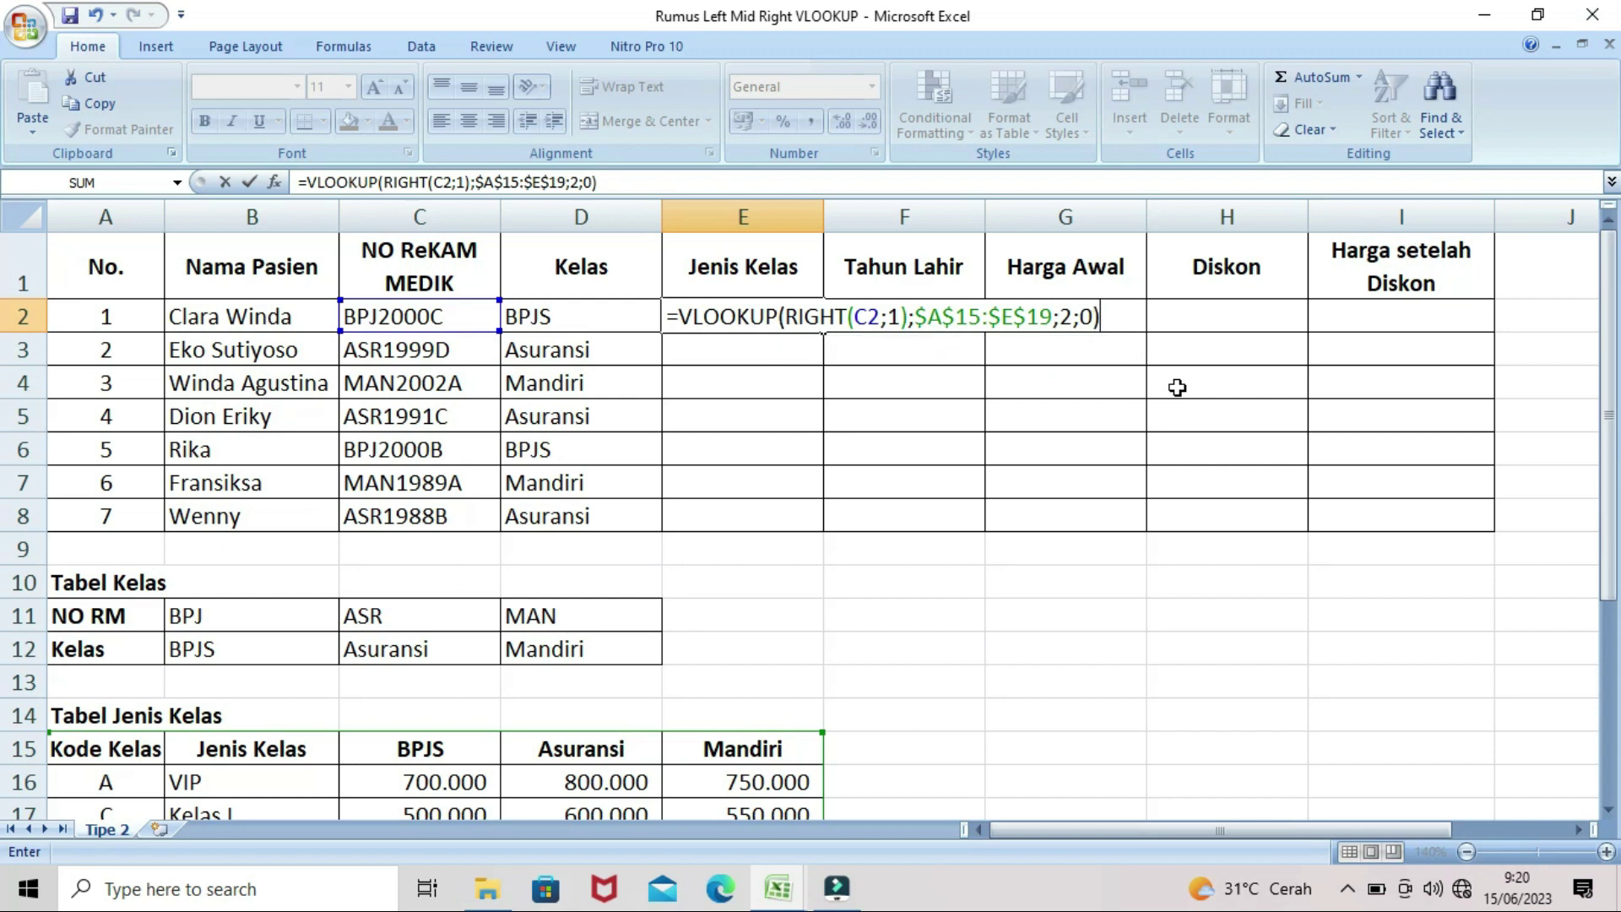
{"action": "key", "text": "Return"}
Step: Fill the Jenis Kelas formula from E2 down through E8 and check the results against Tabel Jenis Kelas
{"action": "left_click", "coordinate": [741, 317]}
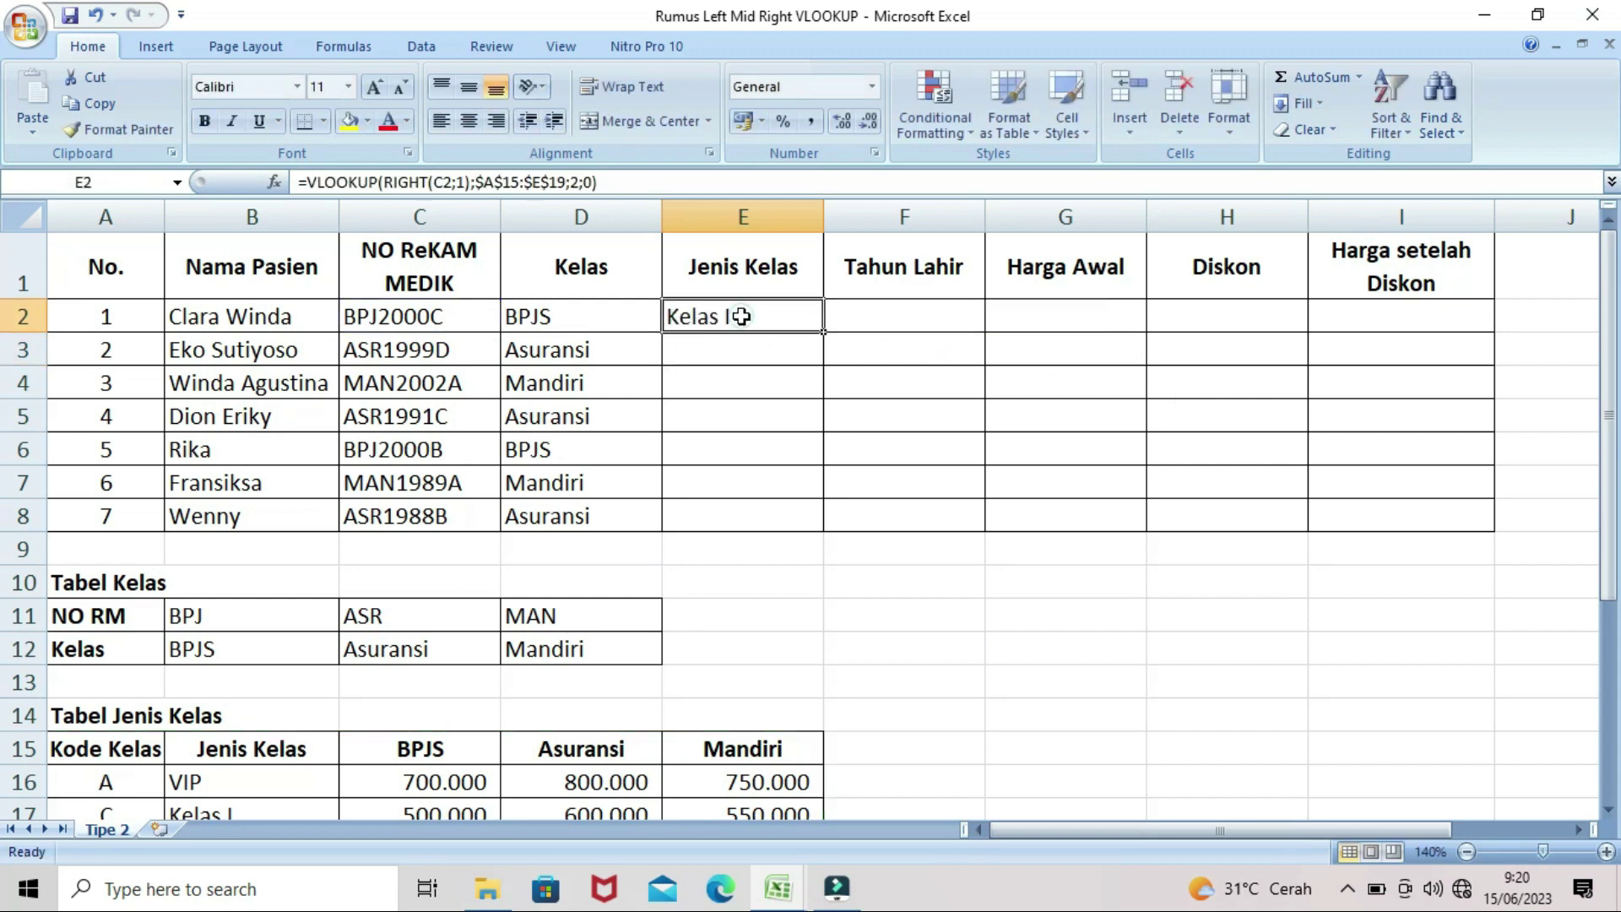
{"action": "left_click_drag", "start_coordinate": [824, 333], "coordinate": [836, 523]}
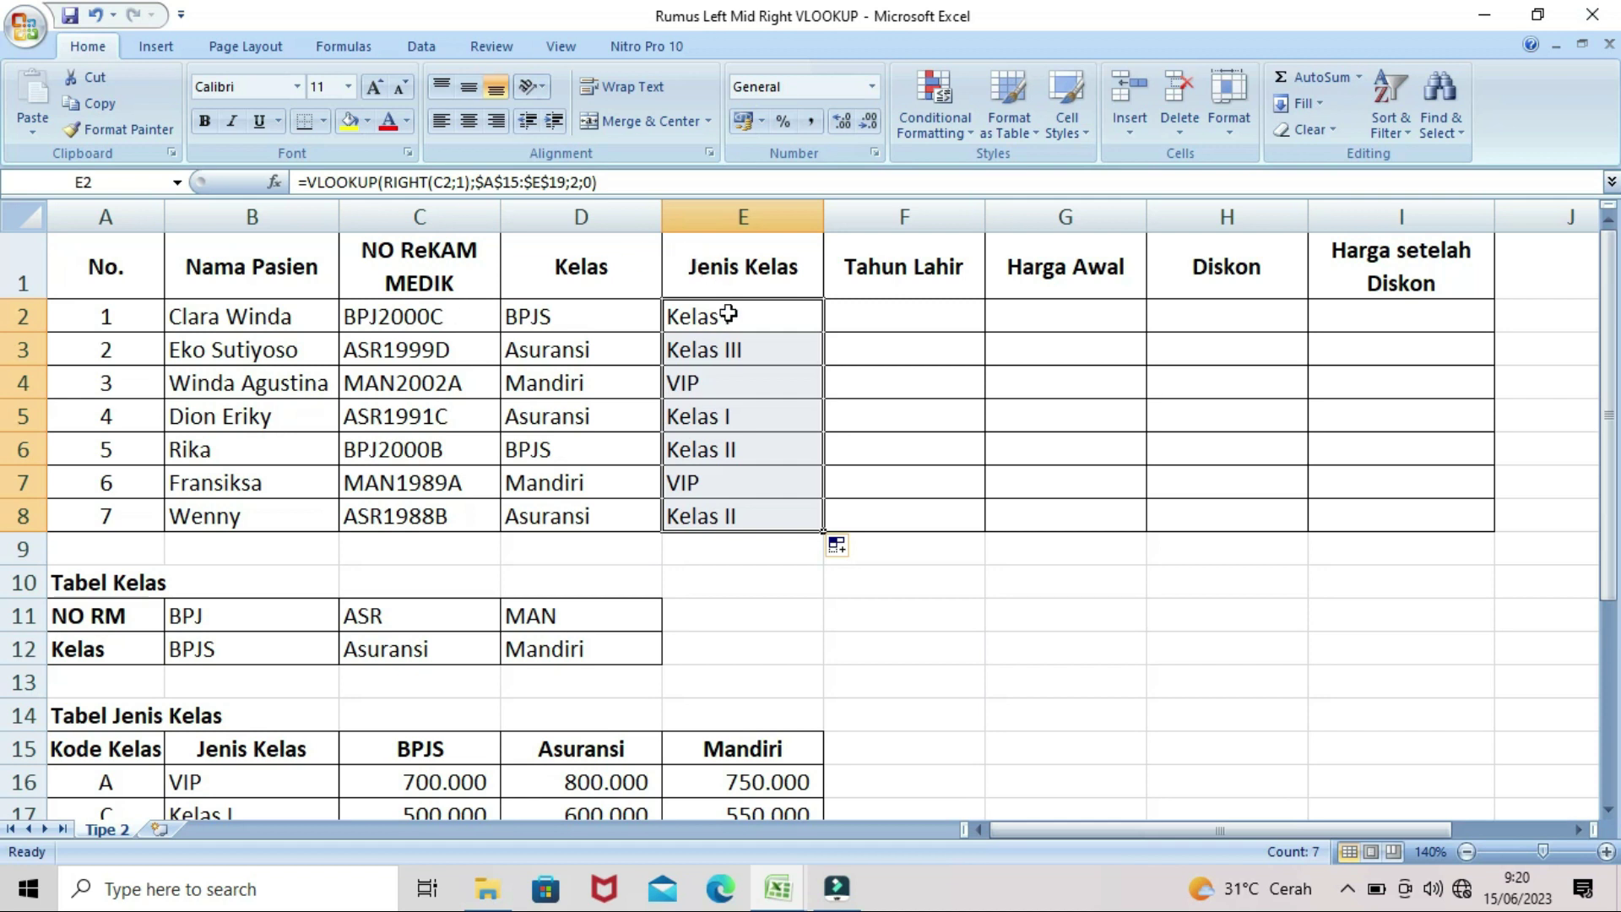
{"action": "left_click_drag", "start_coordinate": [1611, 304], "coordinate": [1616, 363]}
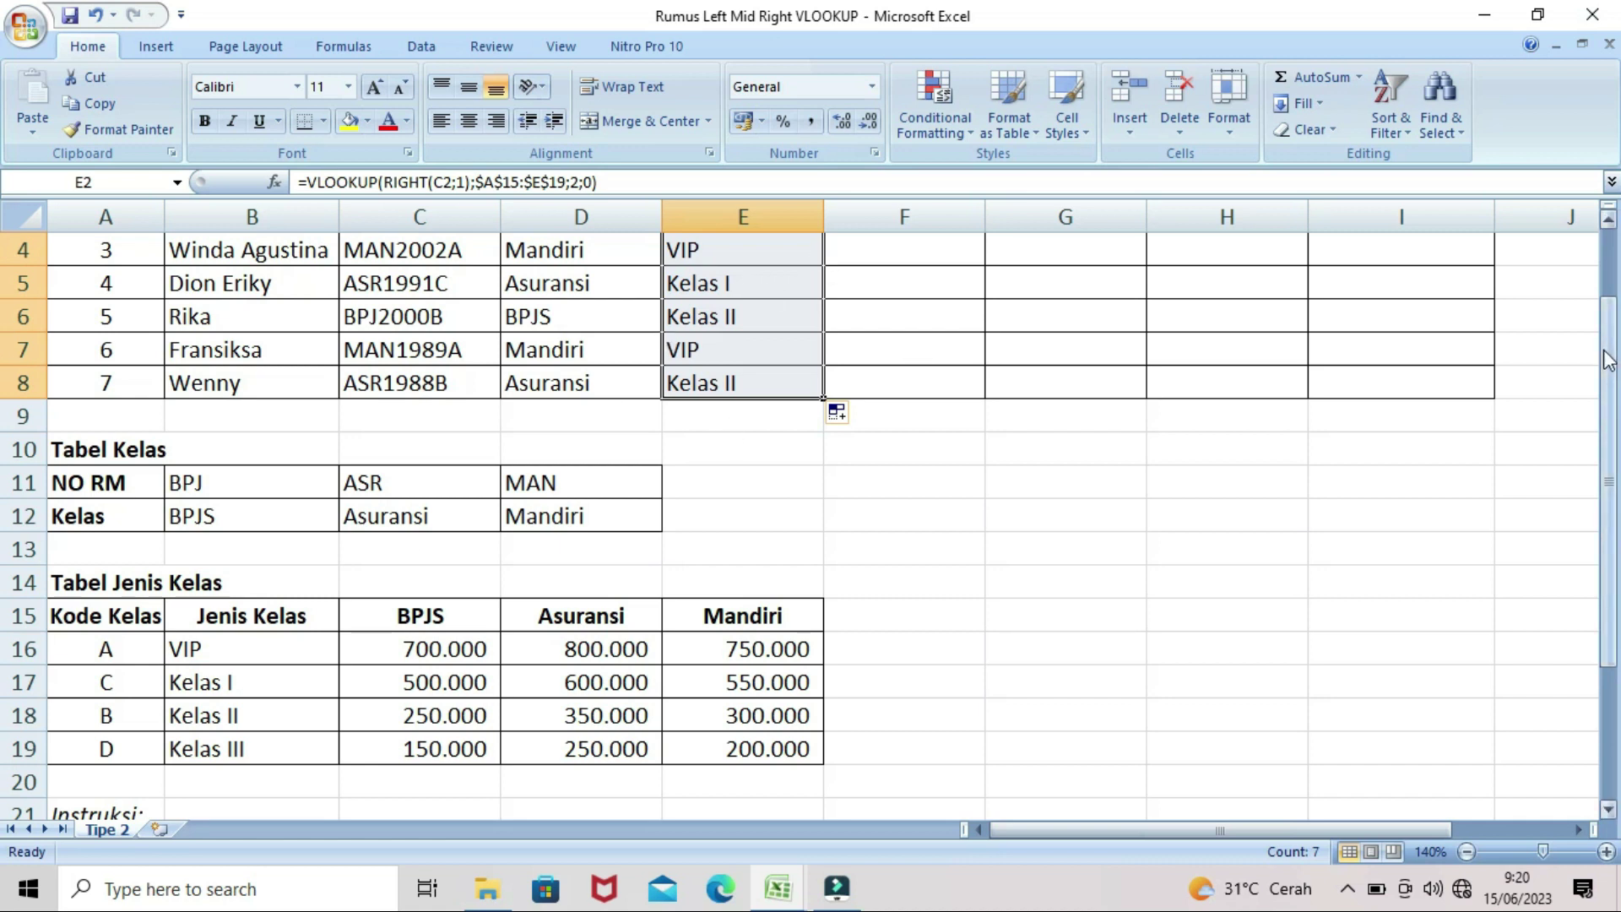
{"action": "left_click_drag", "start_coordinate": [1607, 360], "coordinate": [1607, 337]}
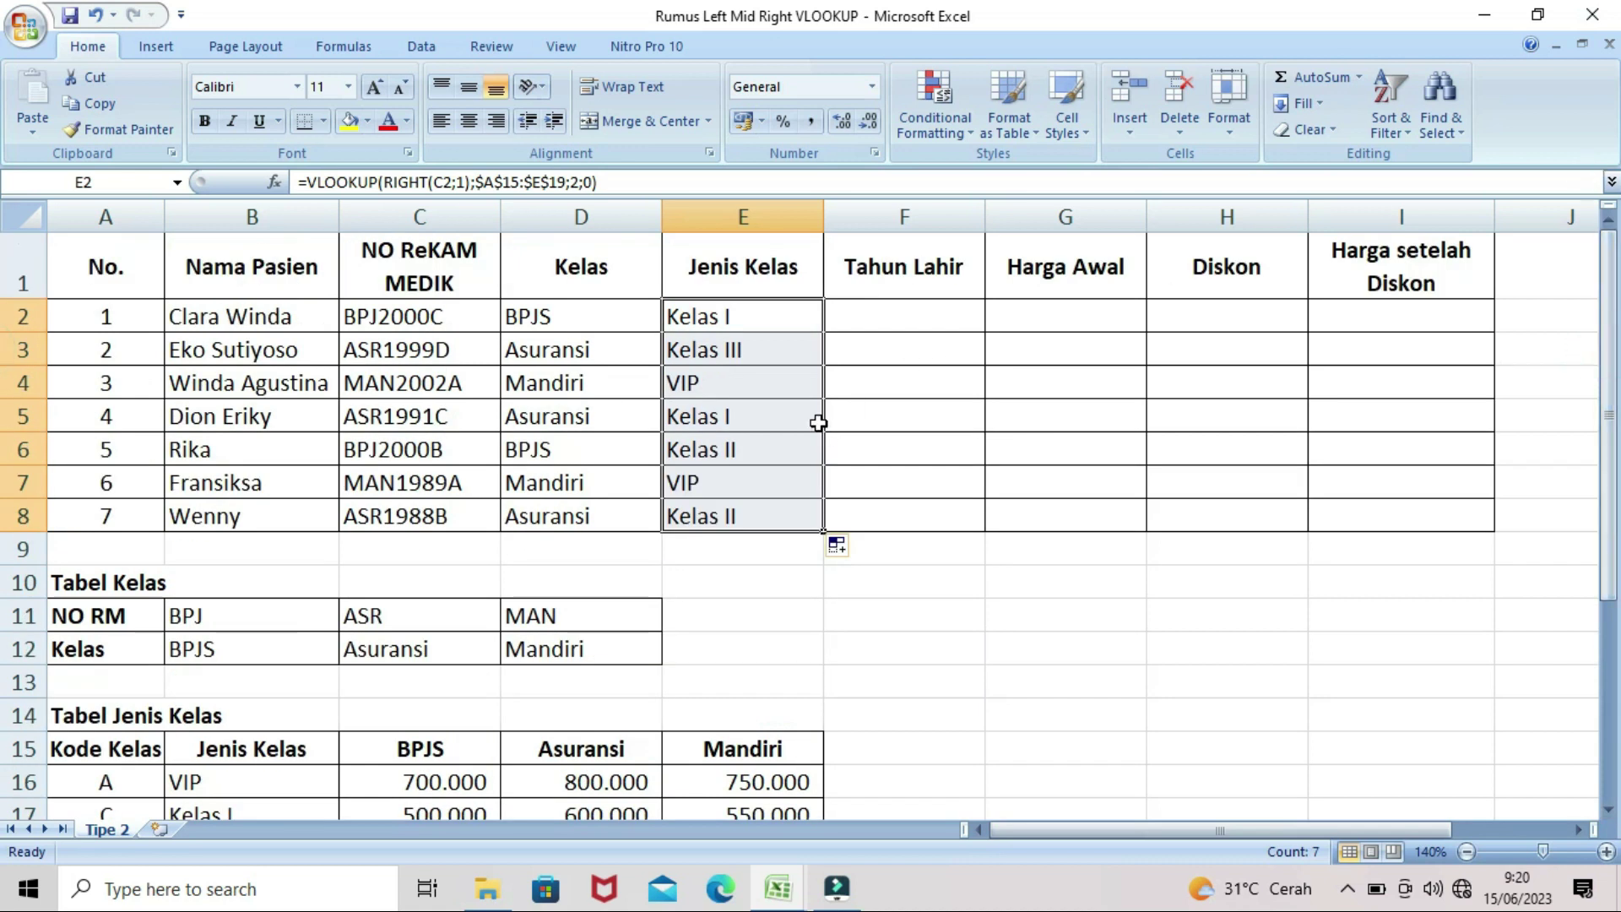
Step: Enter =MID(C2;4;4) in F2 under Tahun Lahir to extract the birth year from the medical record number
{"action": "left_click", "coordinate": [904, 318]}
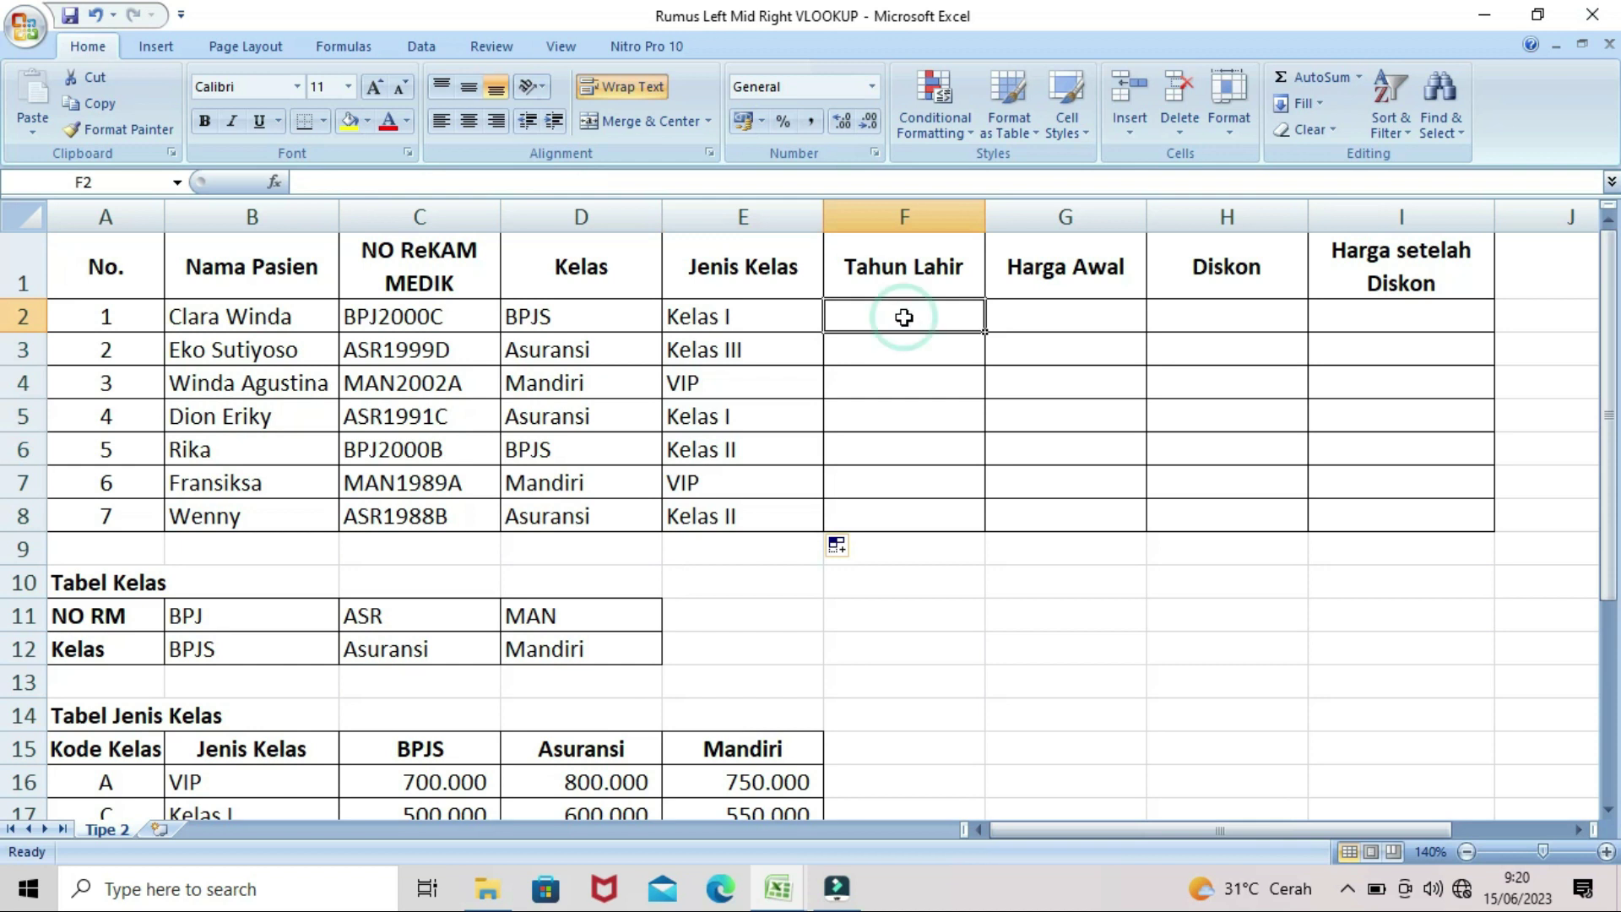
{"action": "type", "text": "="}
{"action": "left_click_drag", "start_coordinate": [1607, 325], "coordinate": [1607, 529]}
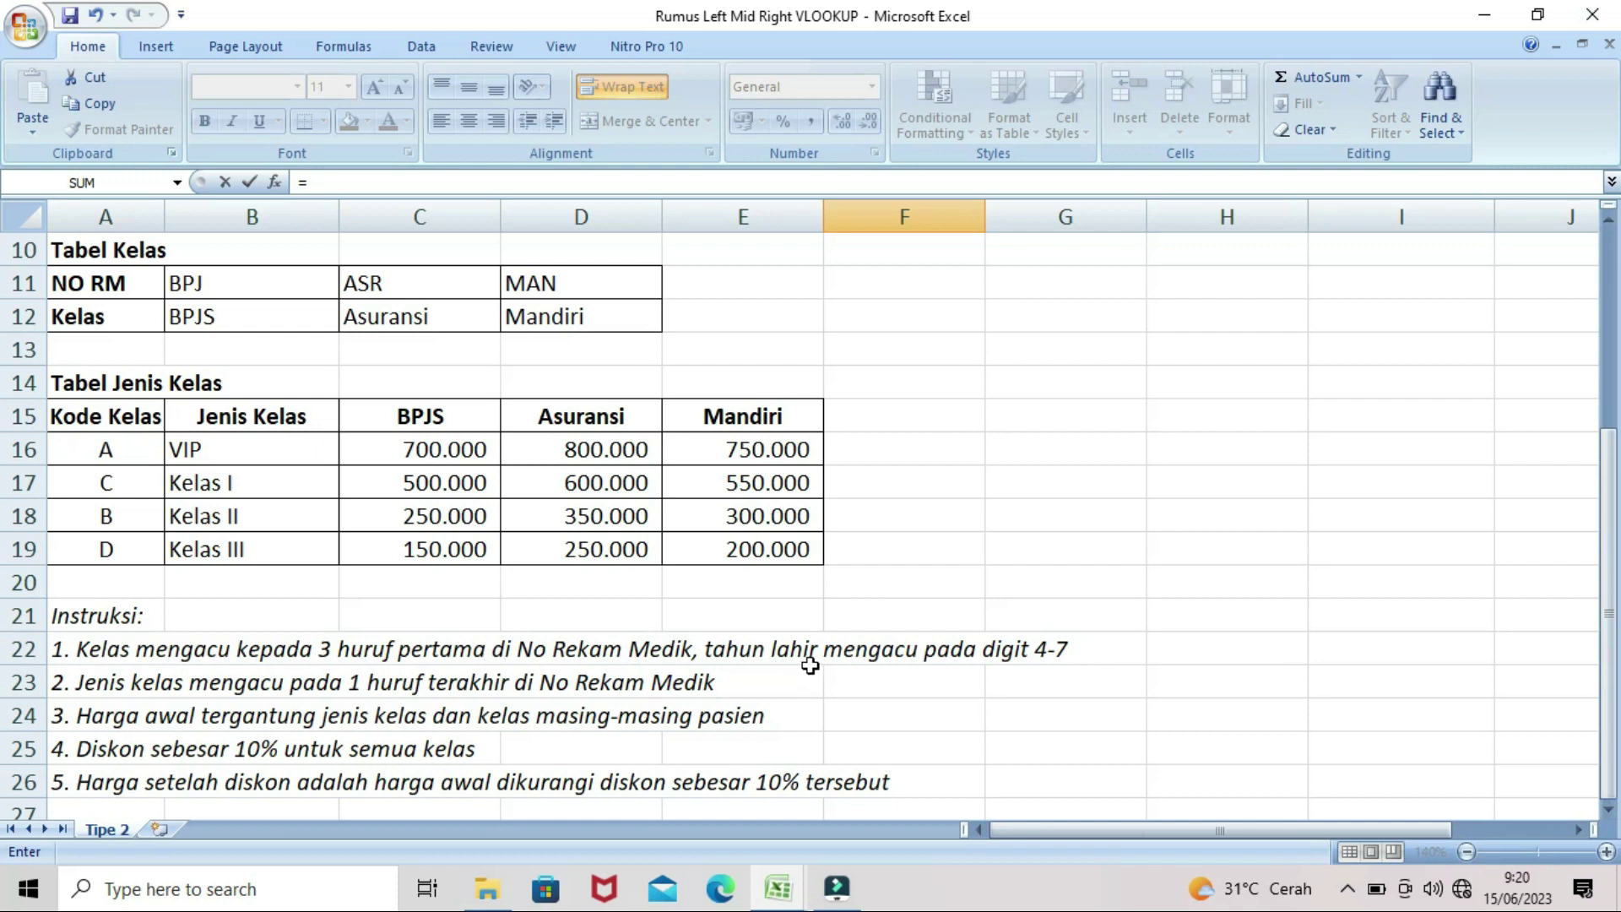
{"action": "left_click_drag", "start_coordinate": [1607, 458], "coordinate": [1606, 257]}
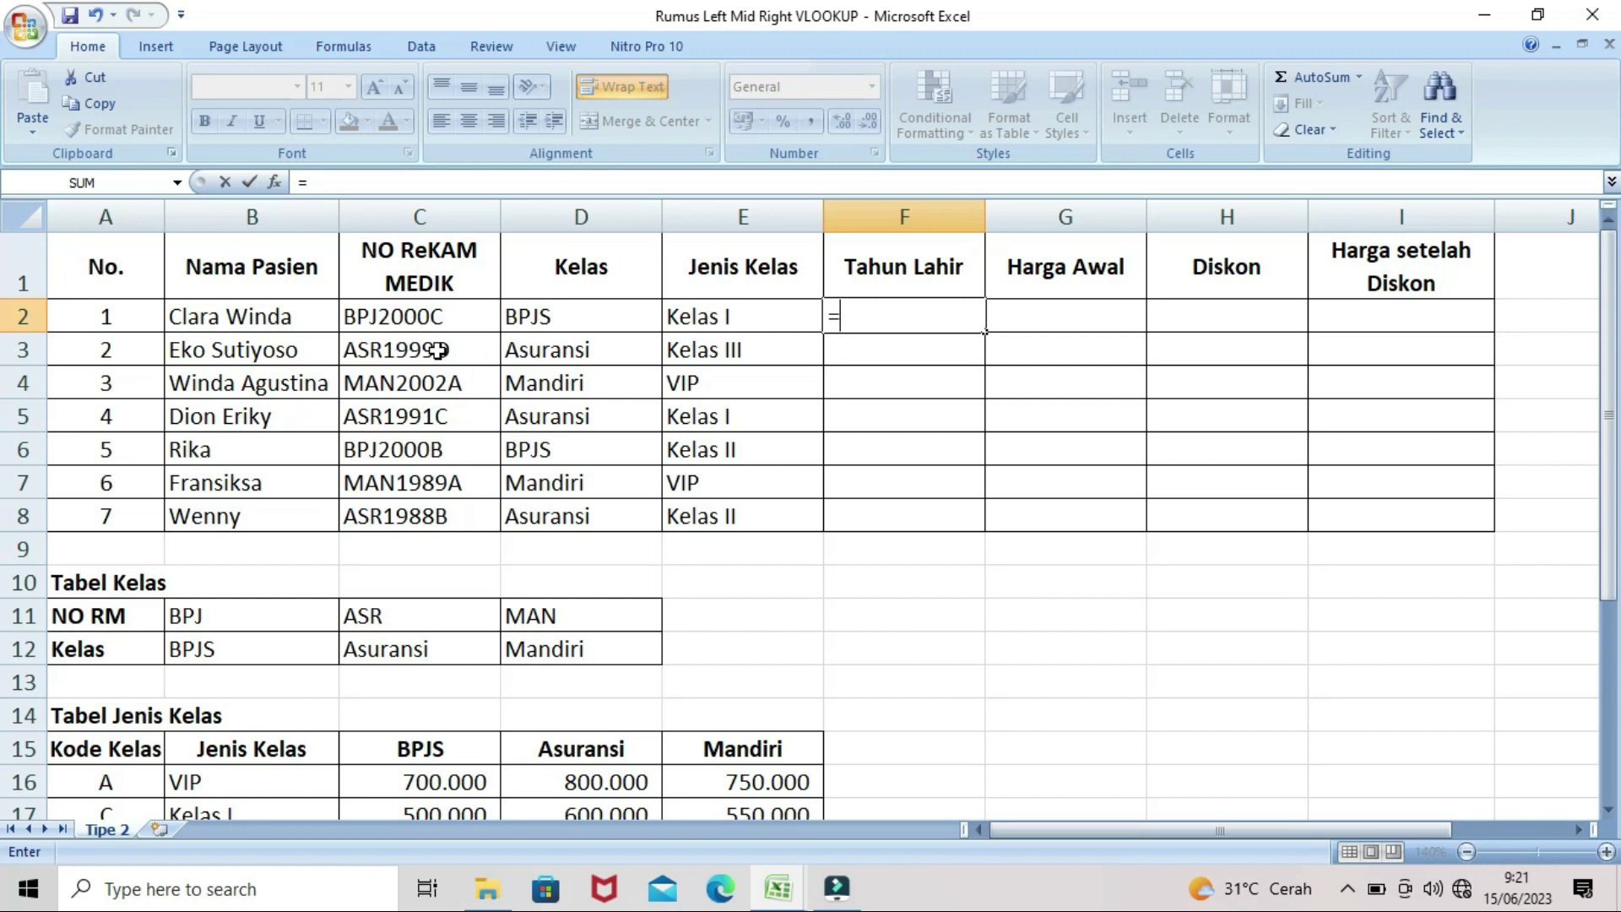
{"action": "type", "text": "mid"}
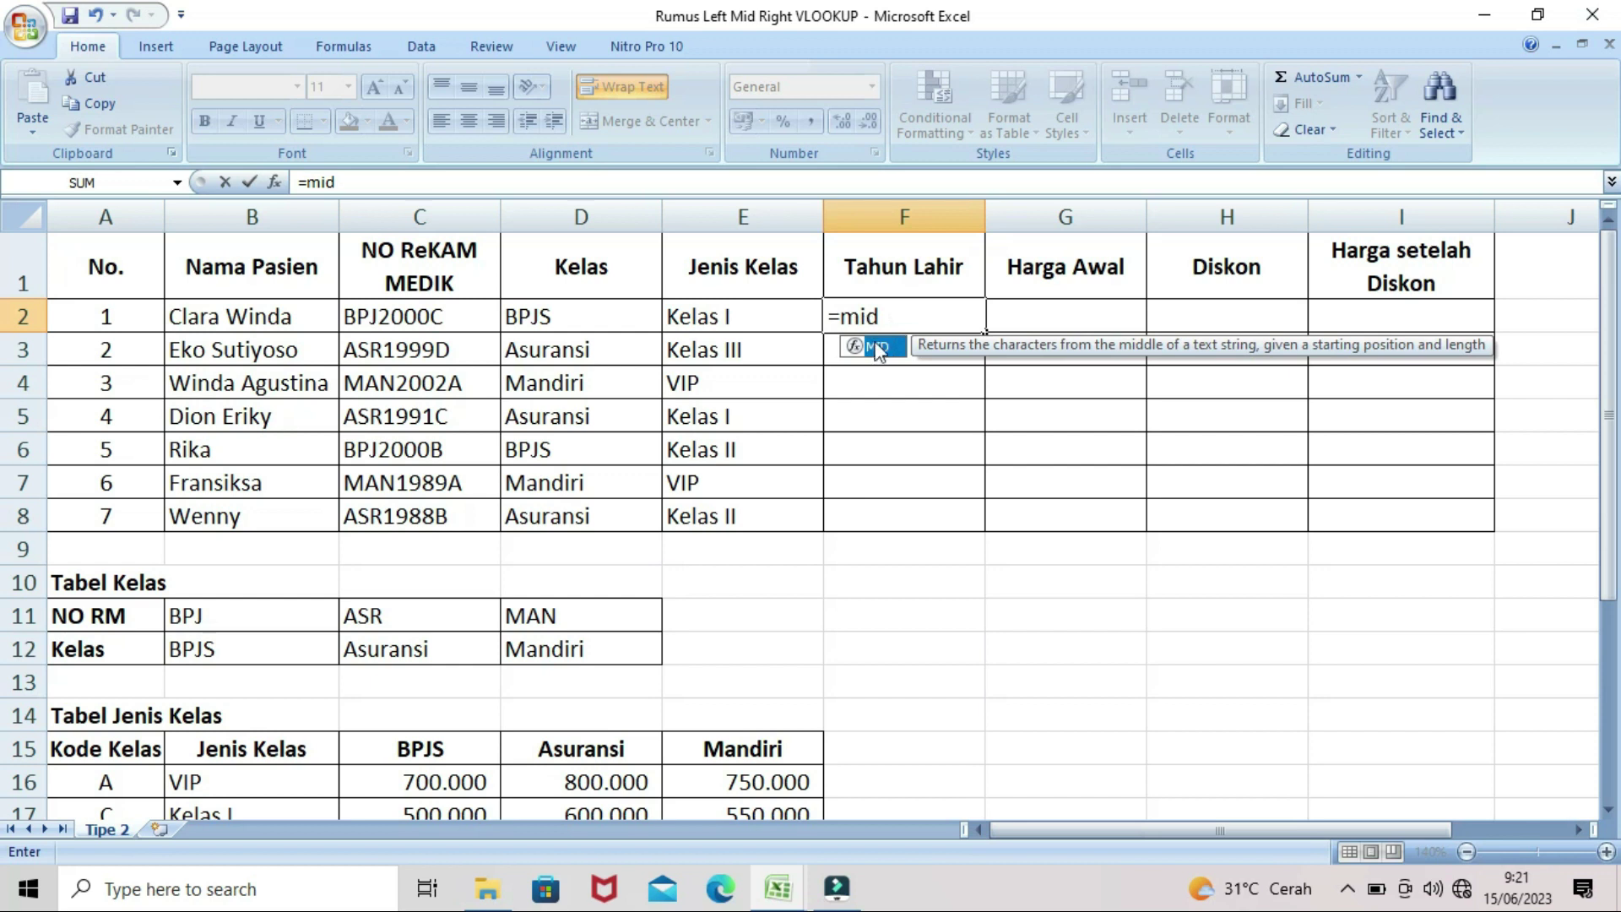
{"action": "double_click", "coordinate": [876, 347]}
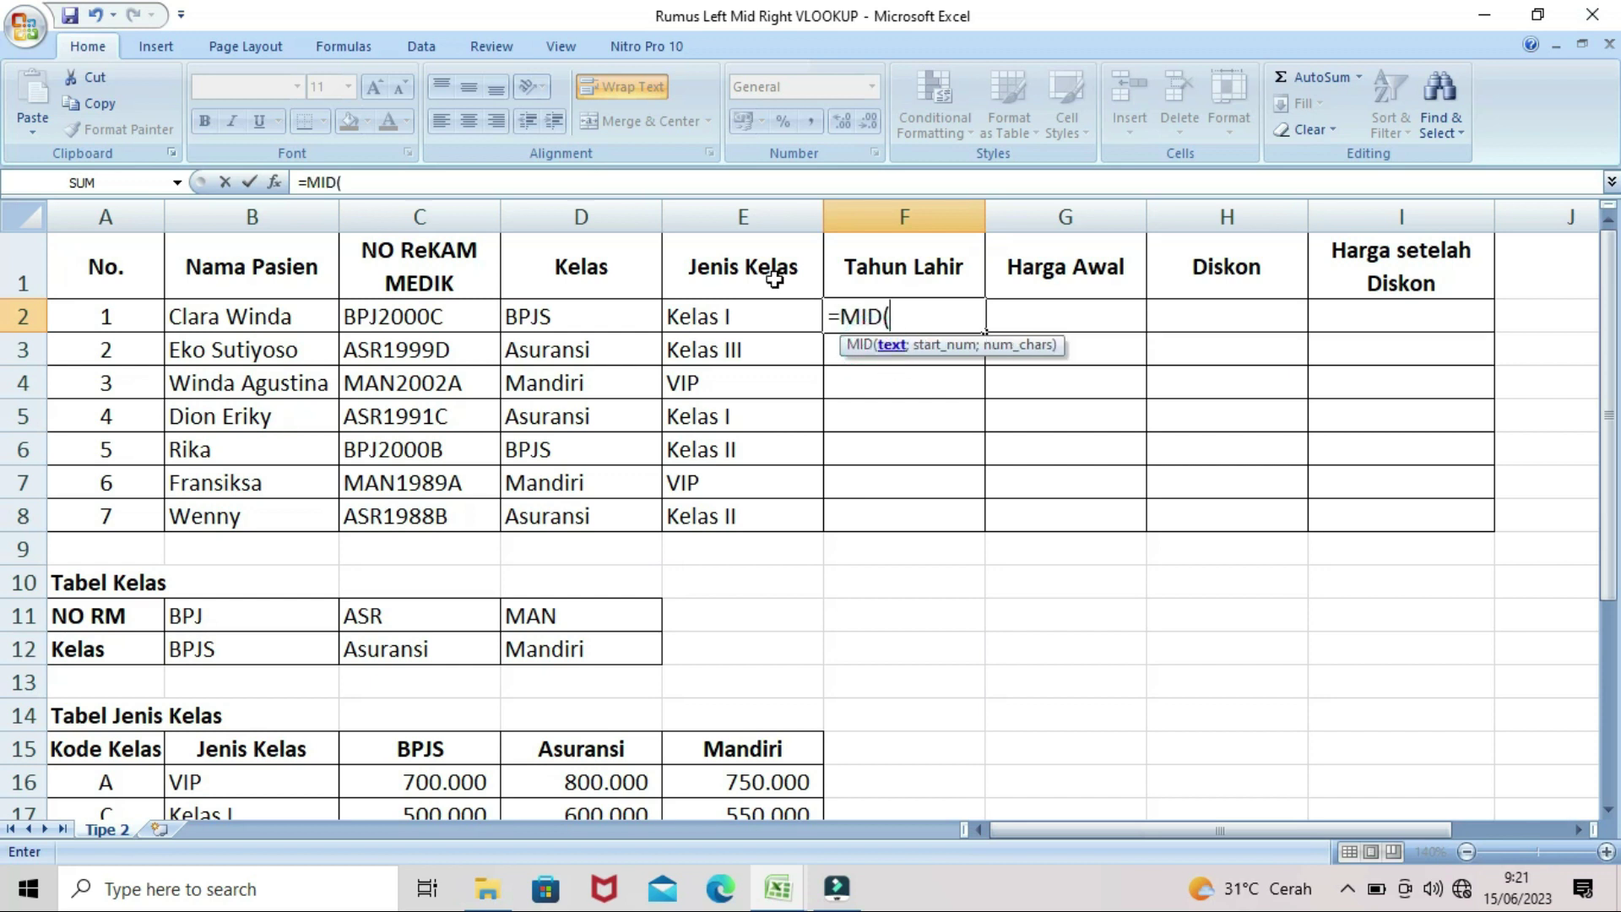
{"action": "left_click", "coordinate": [434, 318]}
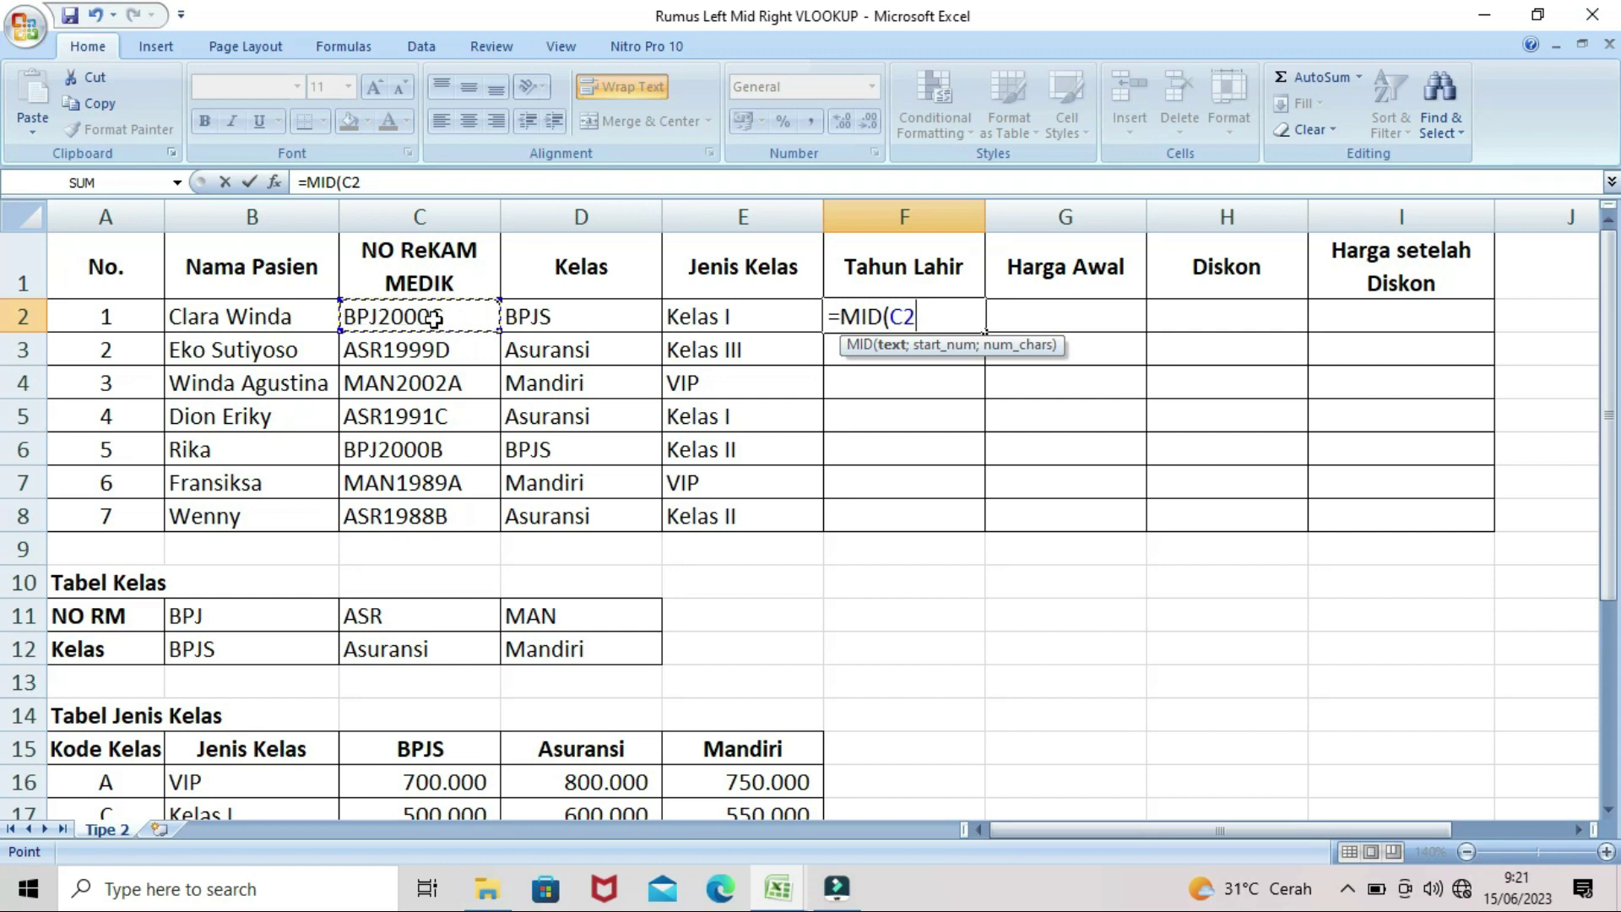
{"action": "type", "text": ";"}
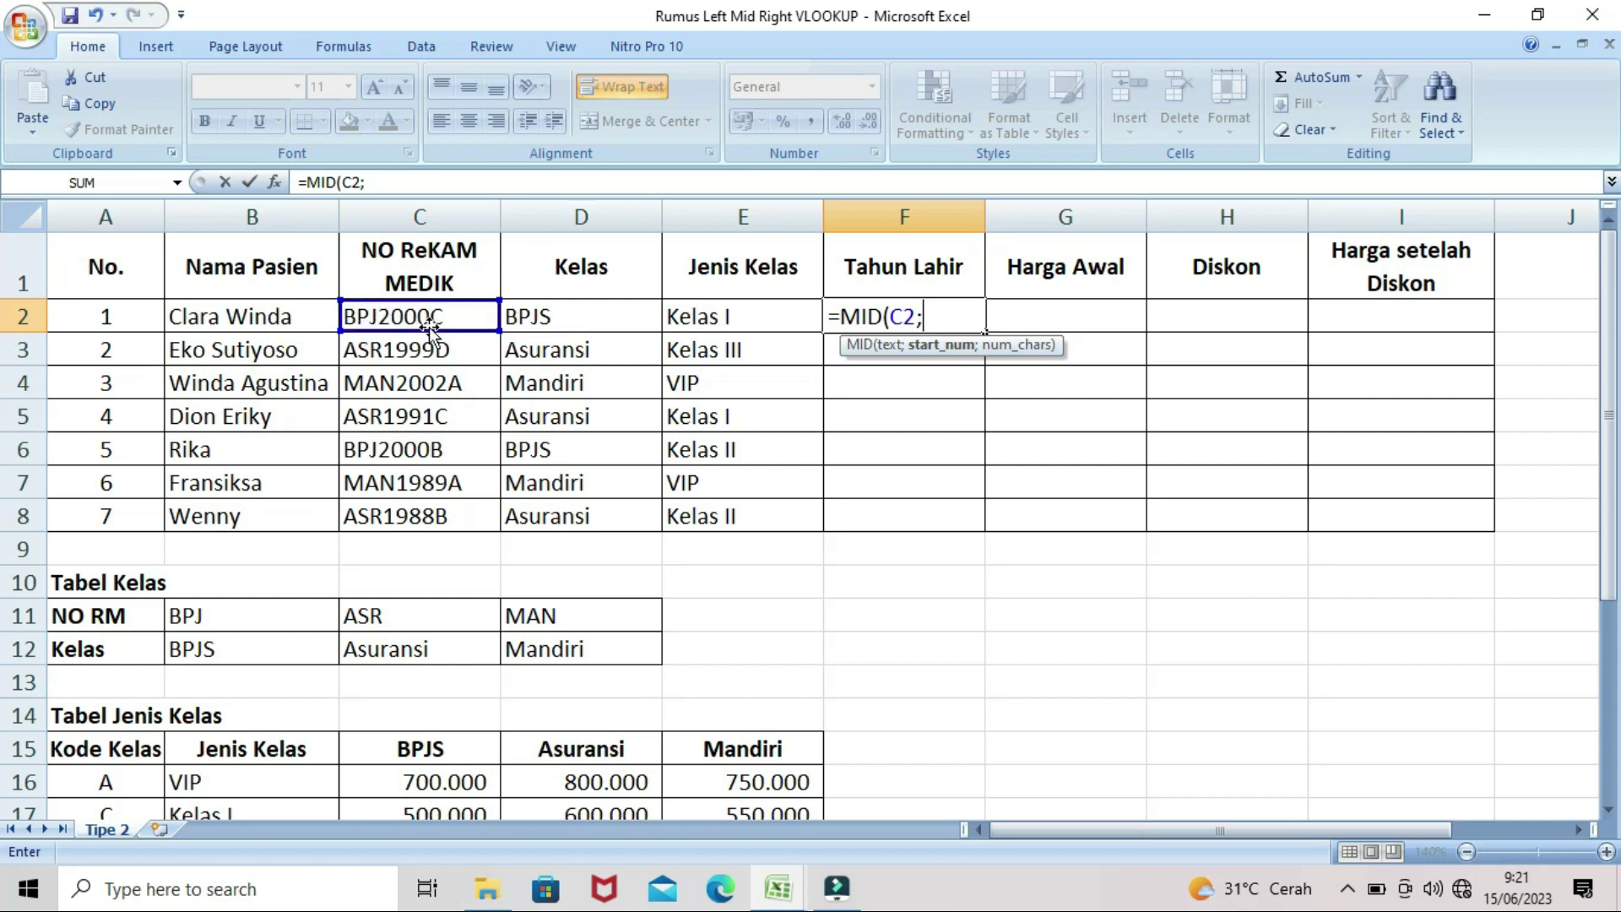
{"action": "type", "text": "4;"}
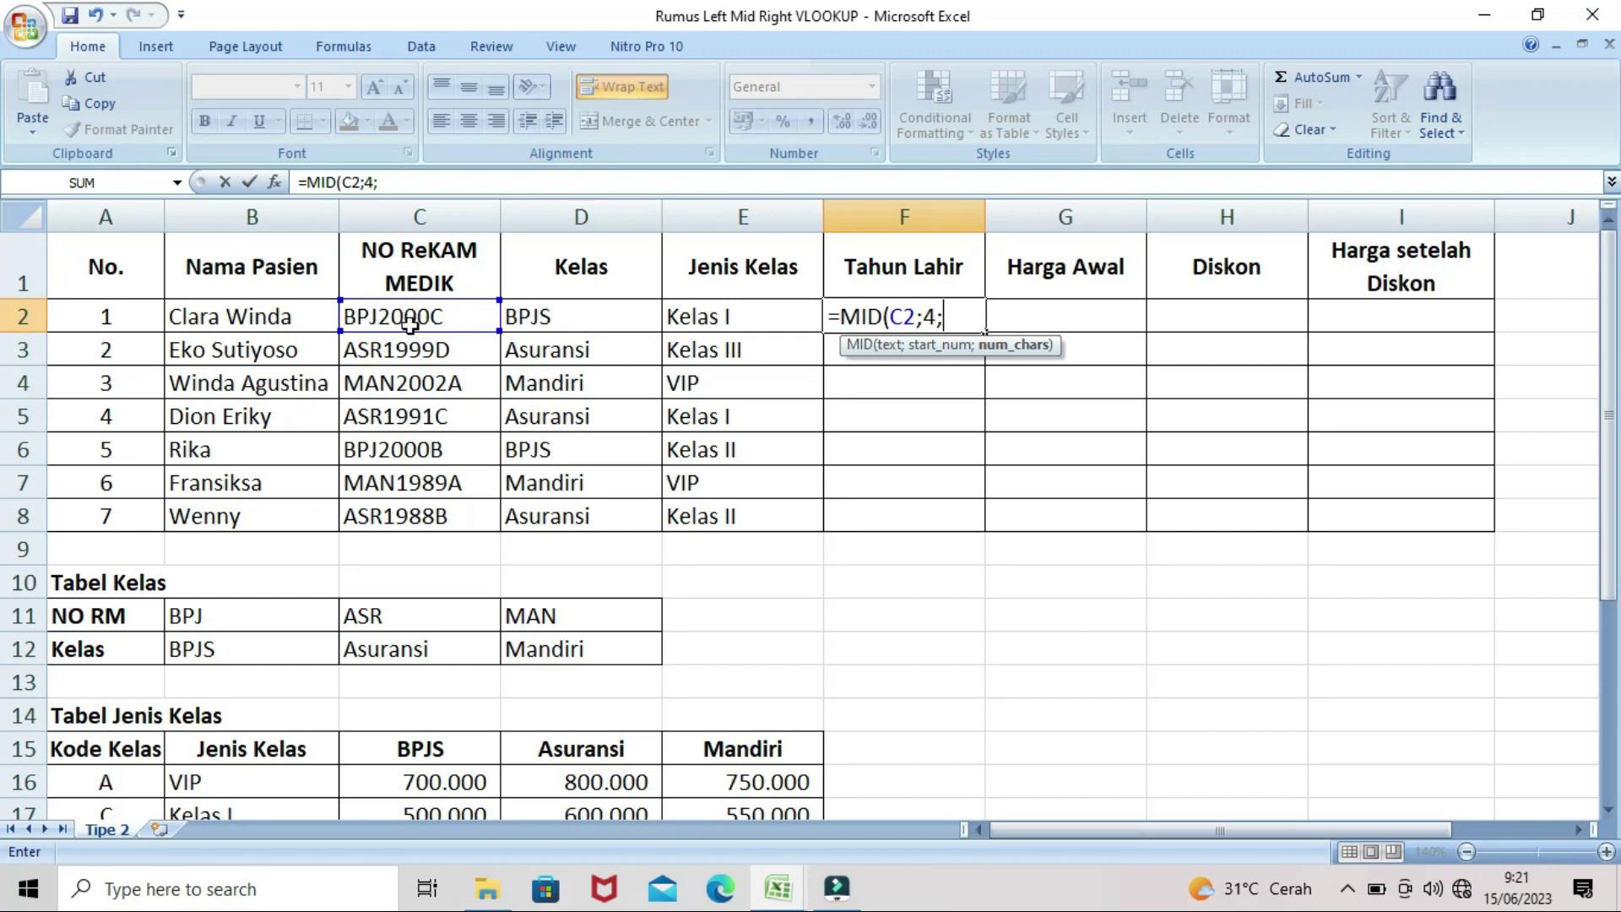
{"action": "type", "text": "4)"}
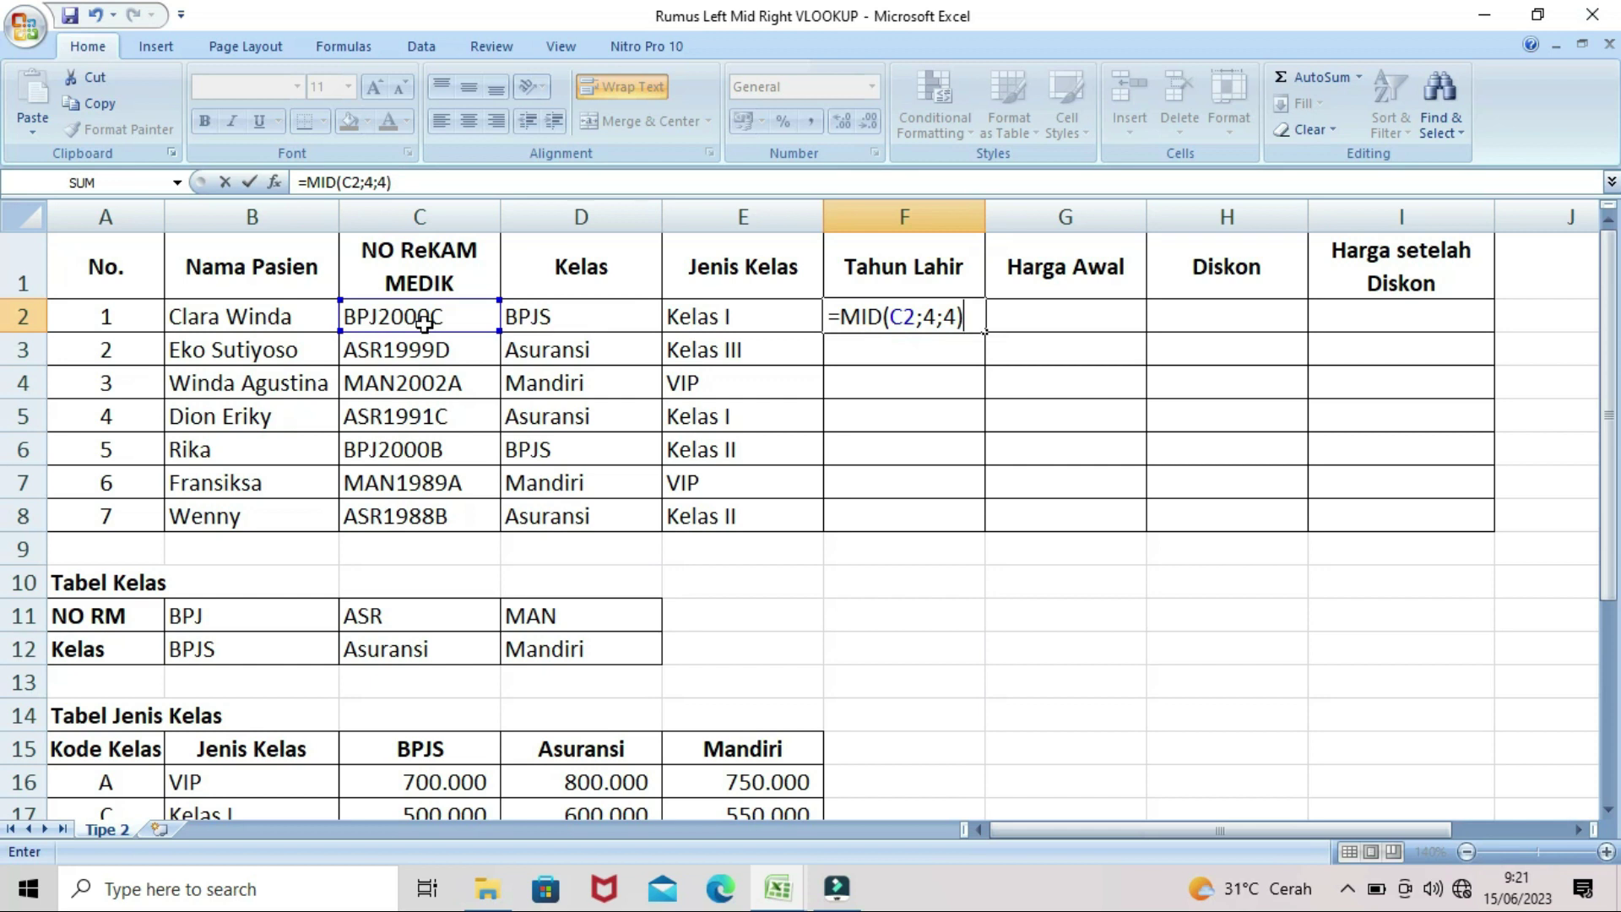
{"action": "key", "text": "Return"}
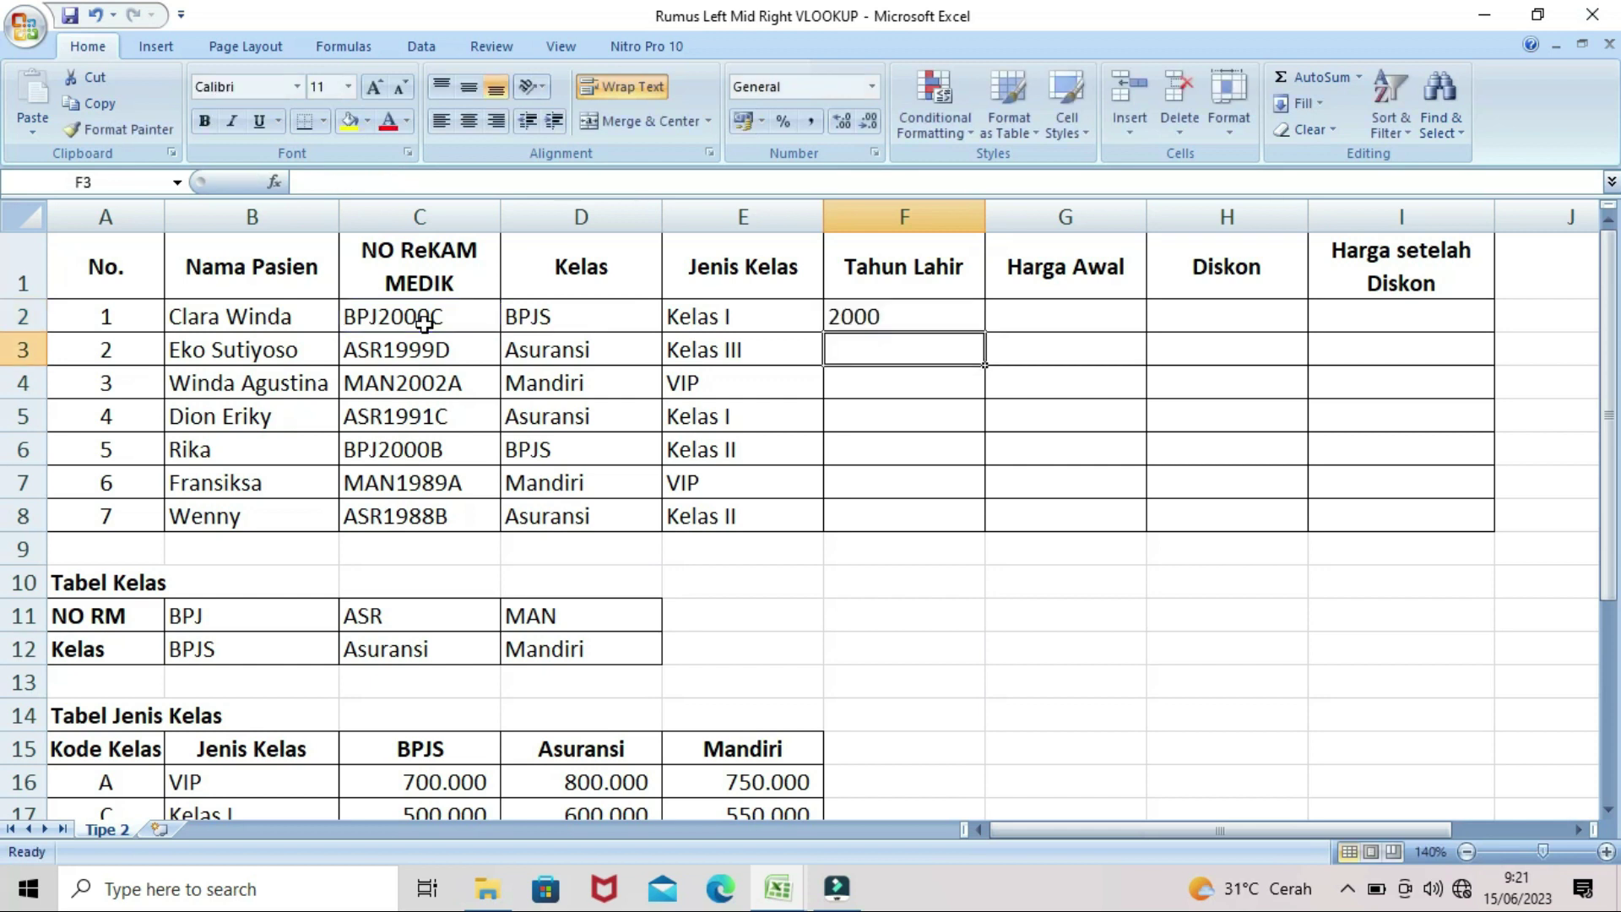
Step: Fill the Tahun Lahir formula from F2 down through F8
{"action": "left_click", "coordinate": [923, 313]}
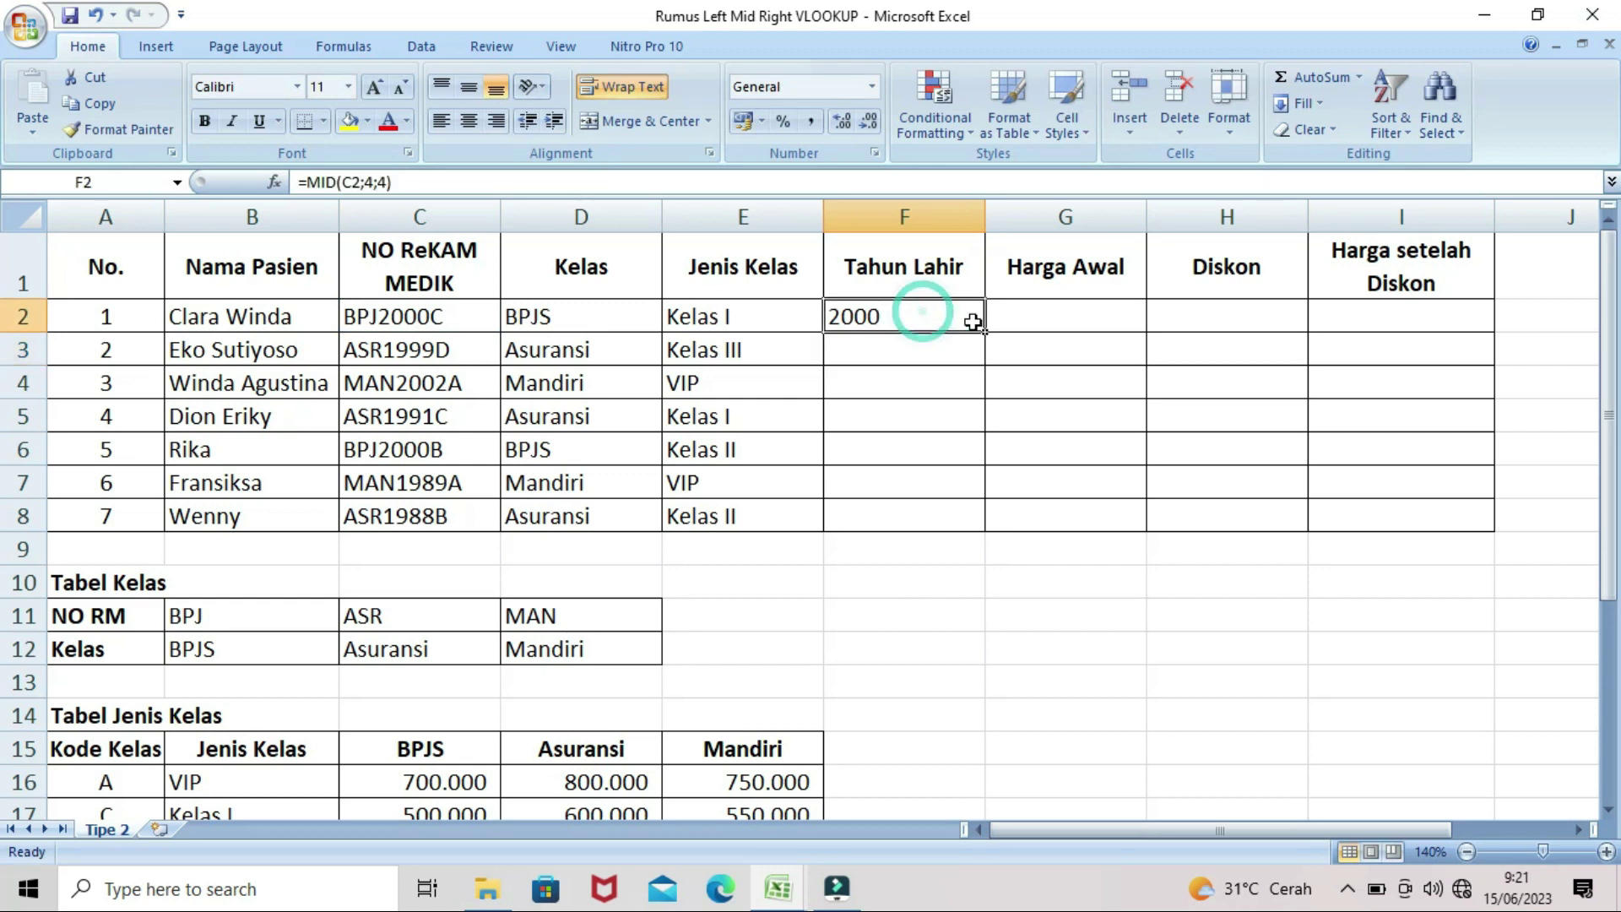
{"action": "left_click_drag", "start_coordinate": [984, 331], "coordinate": [975, 528]}
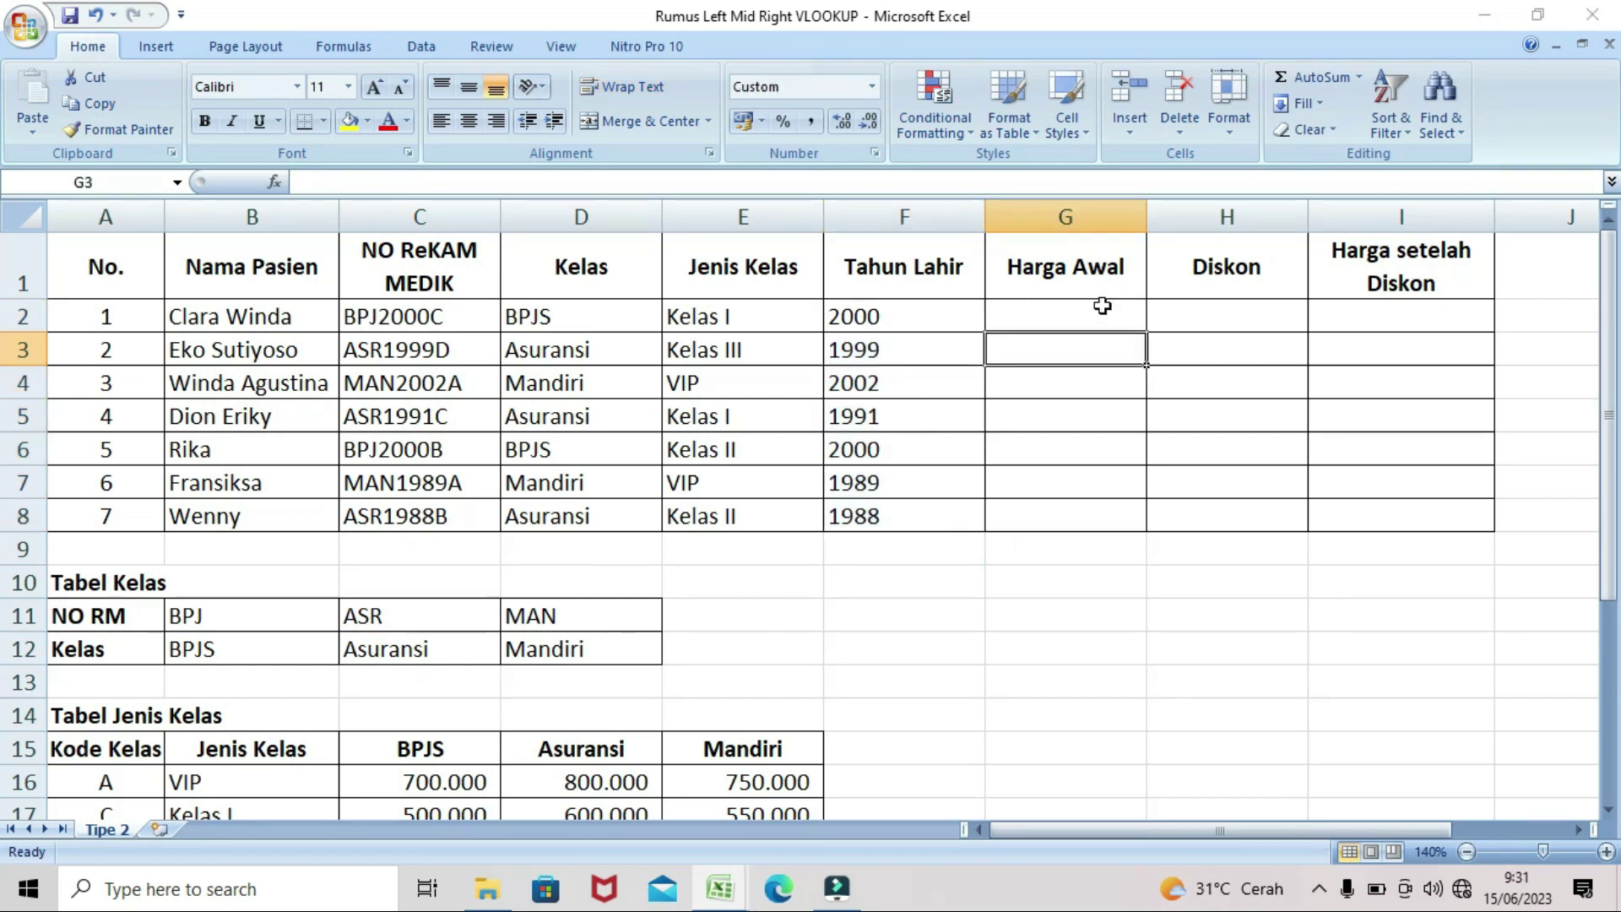
Step: Review the written instruction for Harga Awal and the price columns of Tabel Jenis Kelas alongside the patient table
{"action": "left_click_drag", "start_coordinate": [1611, 323], "coordinate": [1613, 518]}
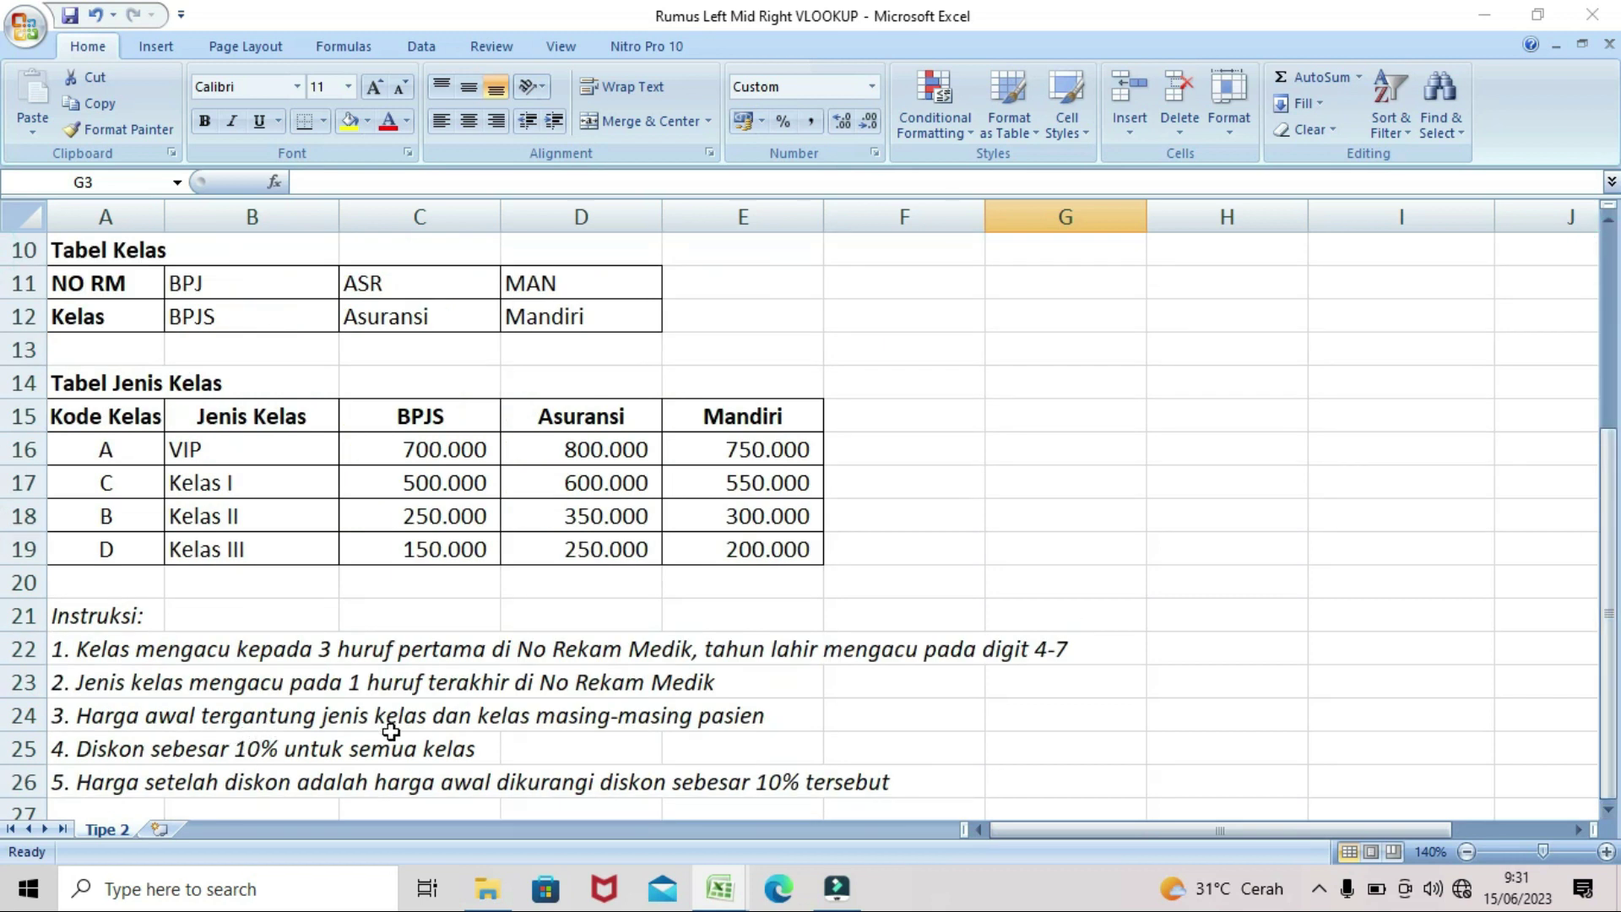
{"action": "left_click_drag", "start_coordinate": [1612, 633], "coordinate": [1581, 425]}
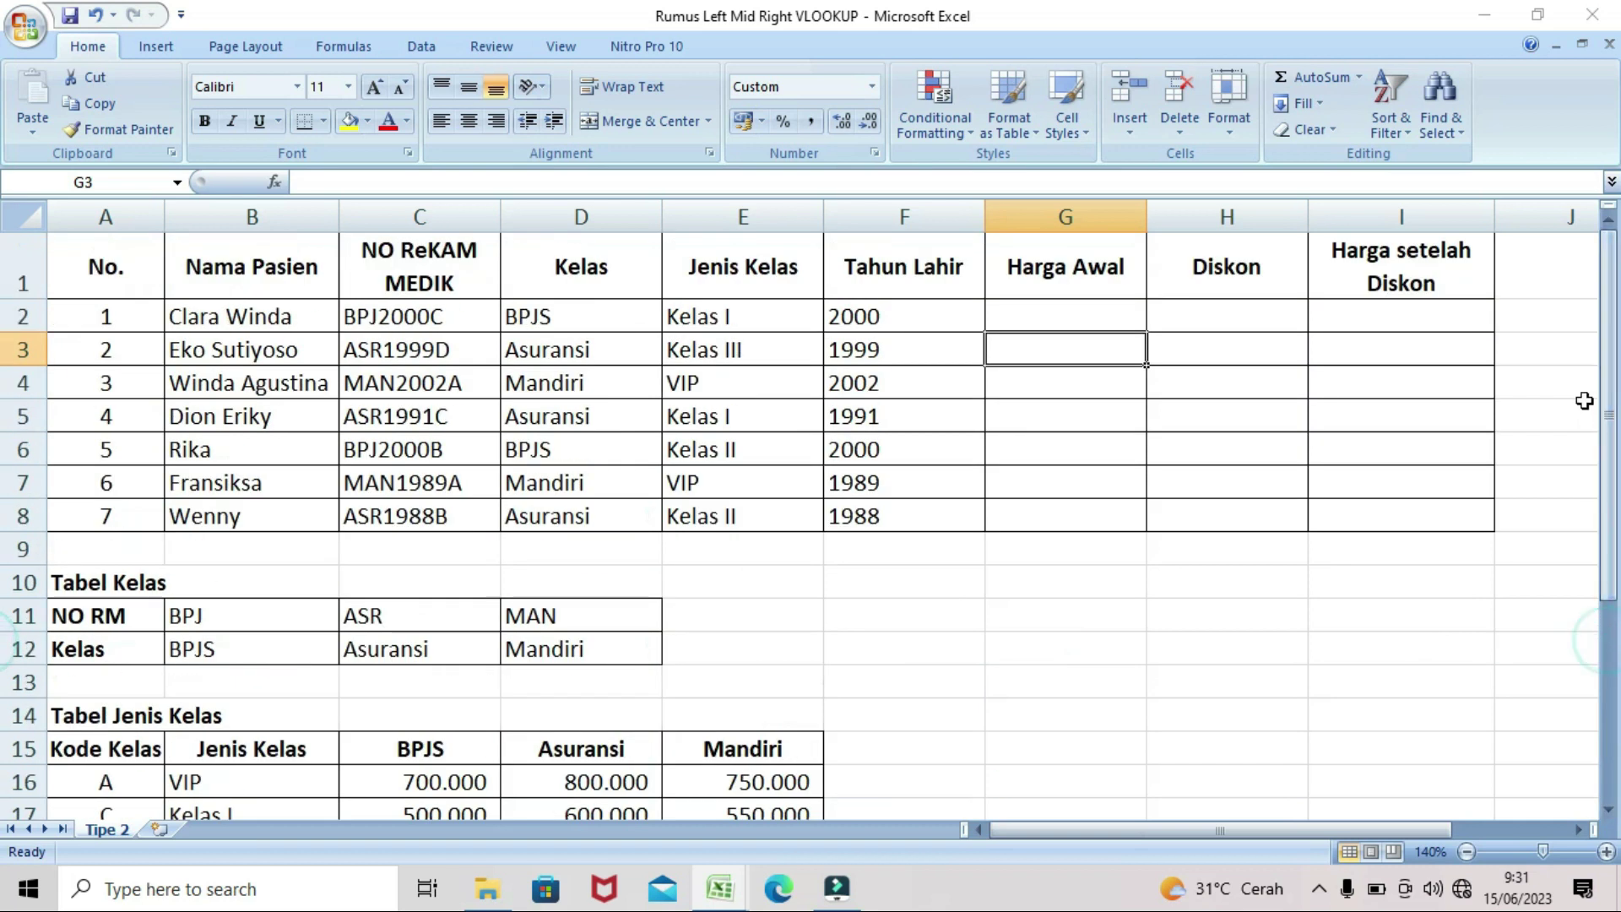
{"action": "left_click", "coordinate": [1037, 314]}
{"action": "left_click_drag", "start_coordinate": [1614, 327], "coordinate": [1612, 438]}
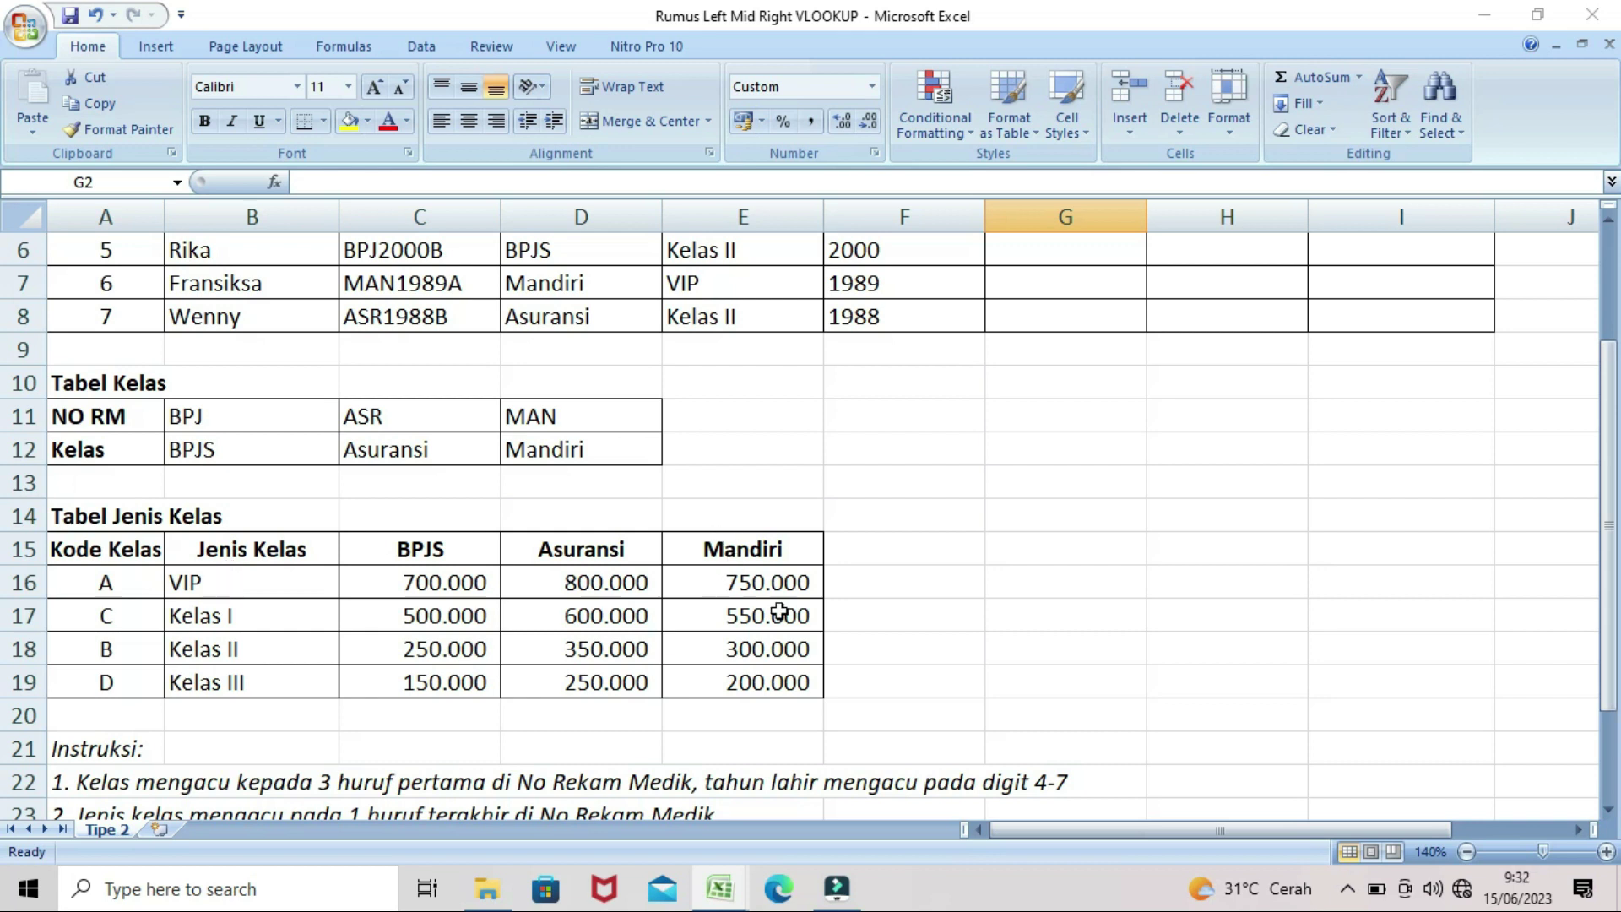
{"action": "left_click_drag", "start_coordinate": [1614, 405], "coordinate": [1614, 542]}
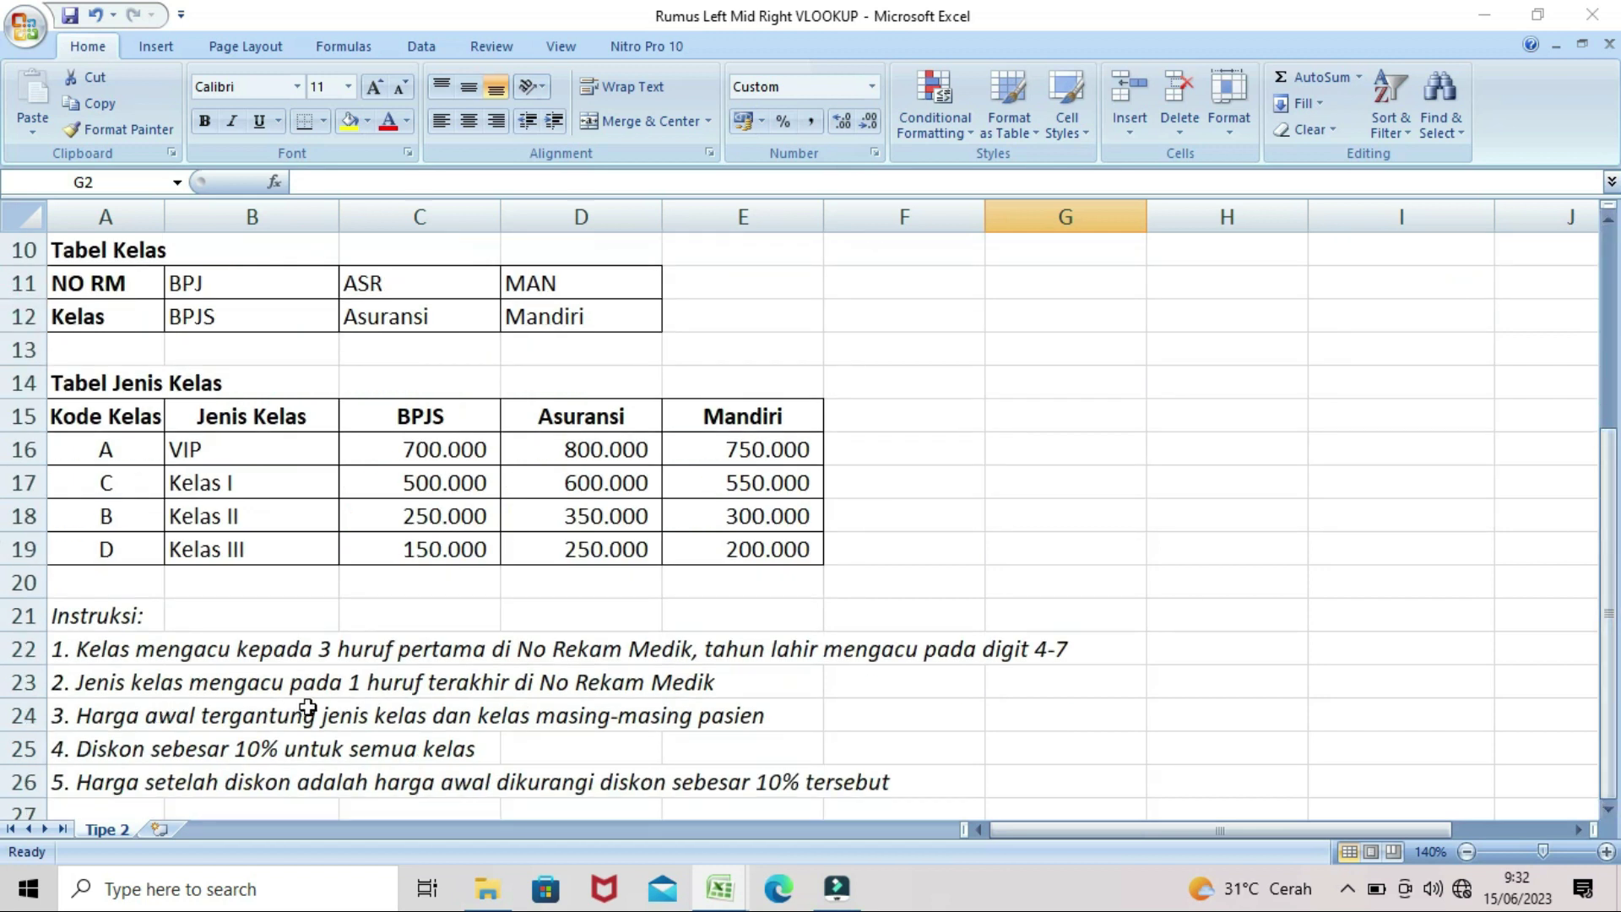
{"action": "left_click_drag", "start_coordinate": [1608, 535], "coordinate": [1604, 248]}
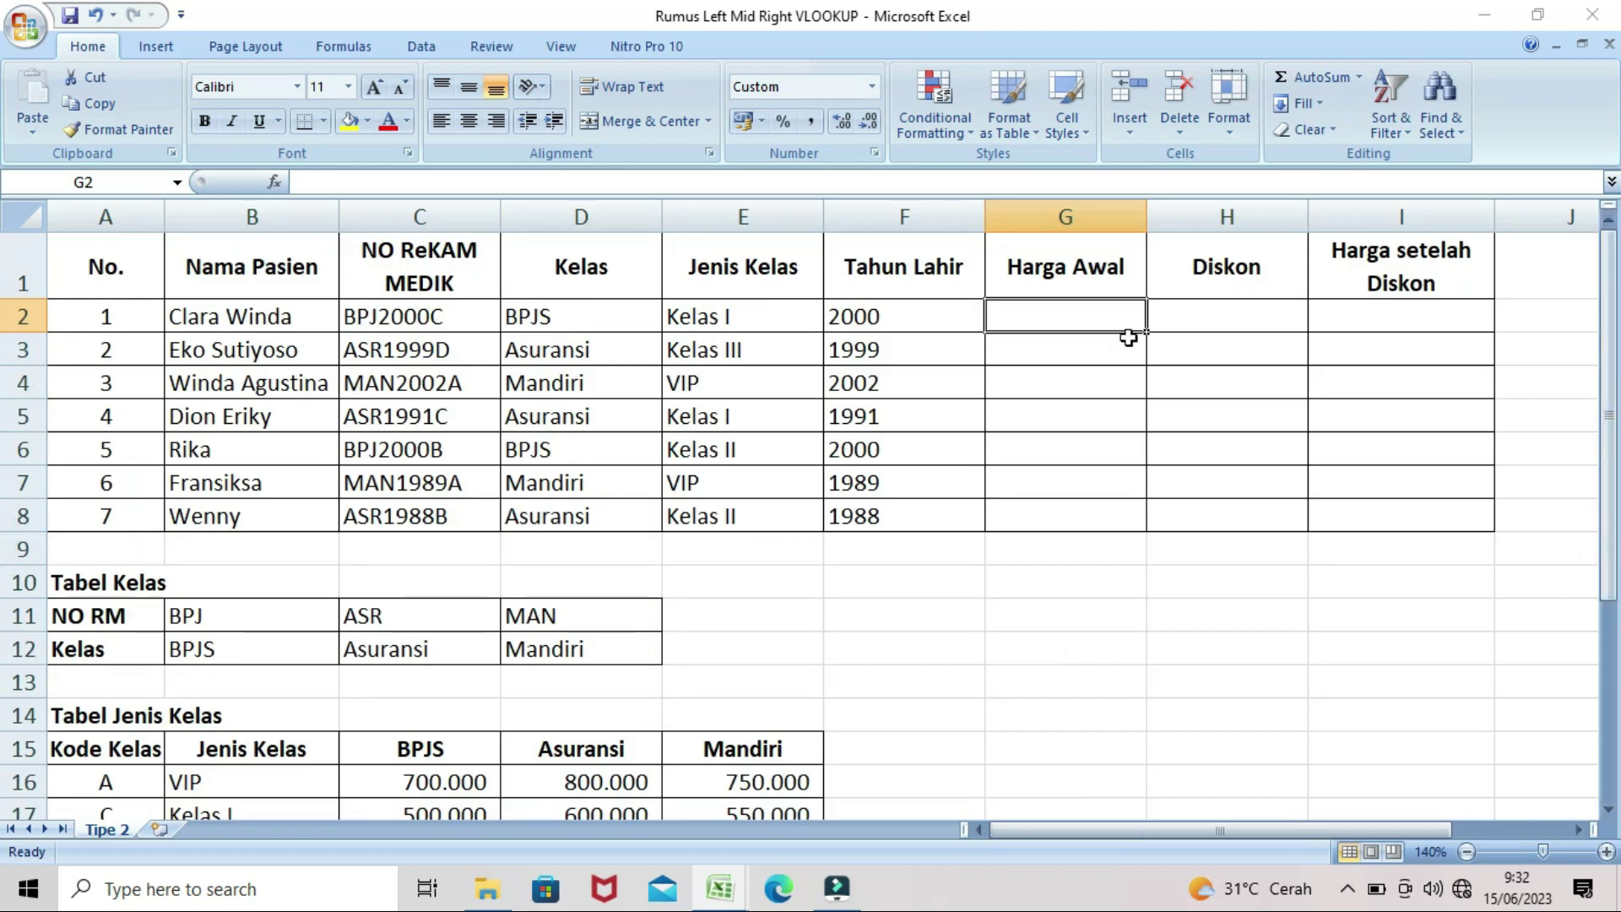
{"action": "left_click_drag", "start_coordinate": [1612, 331], "coordinate": [1610, 339]}
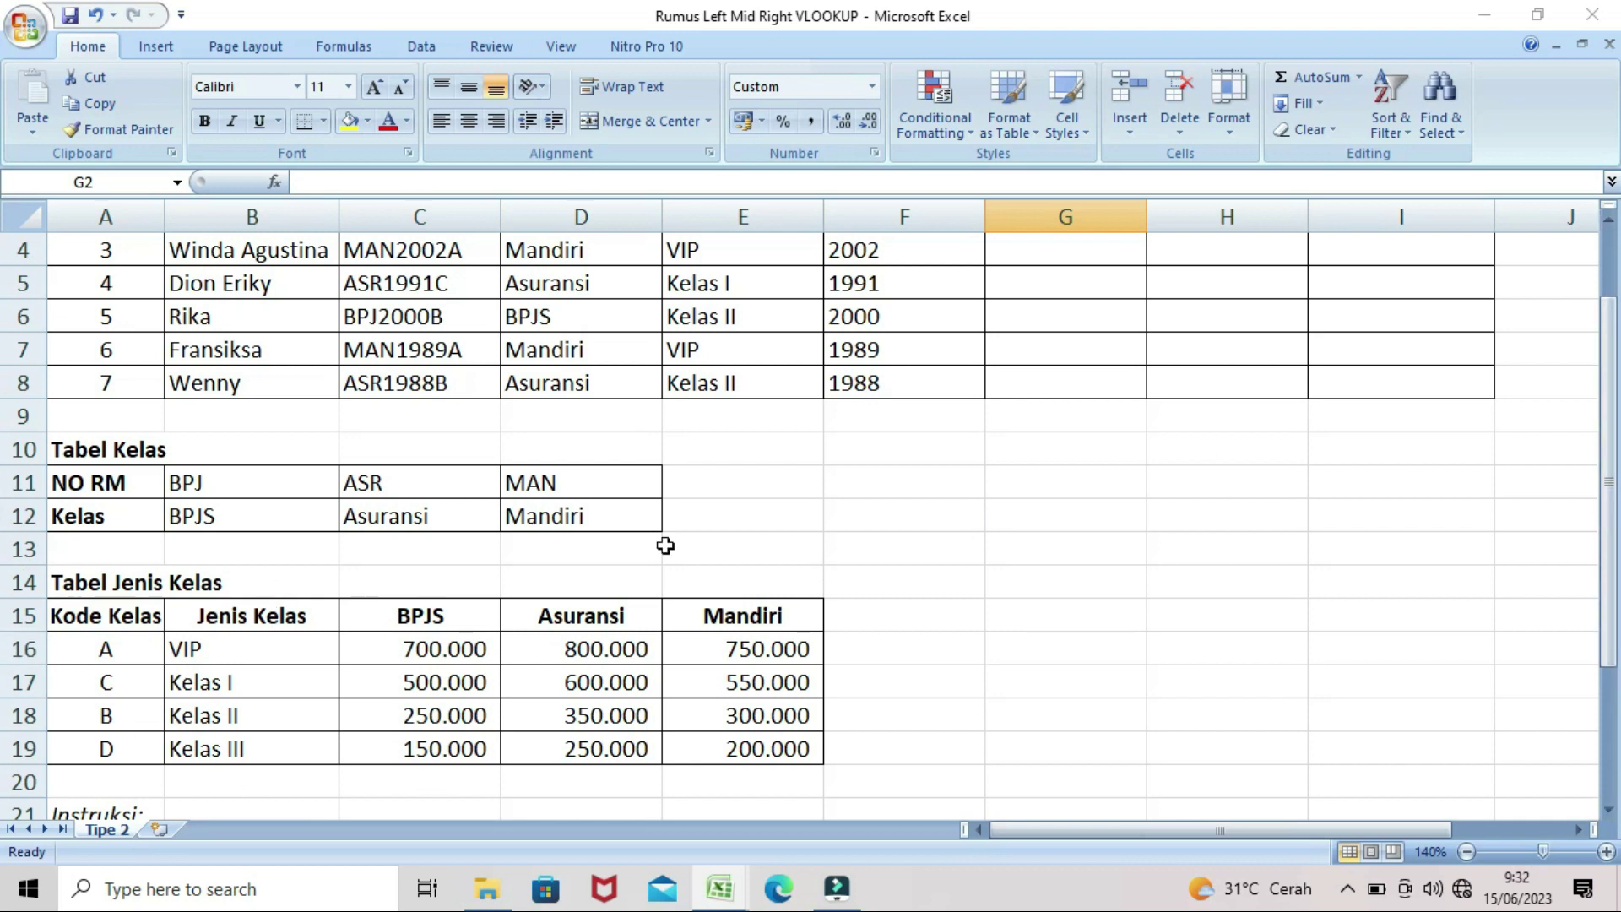
{"action": "left_click_drag", "start_coordinate": [1608, 338], "coordinate": [1608, 270]}
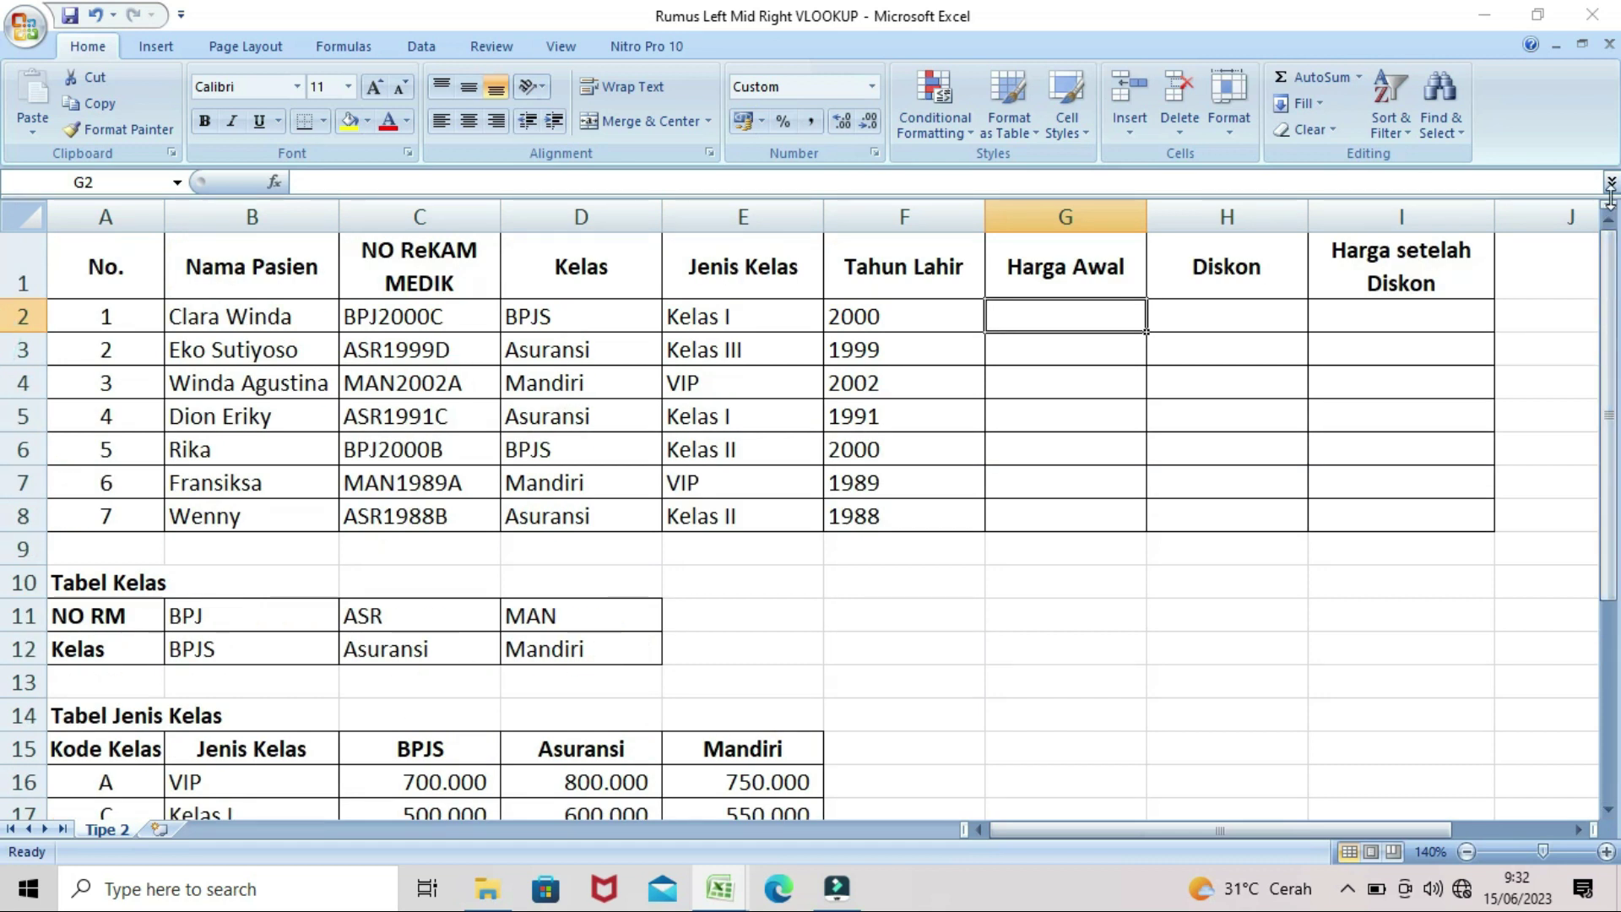
Step: Begin a VLOOKUP formula in G2 under Harga Awal, with the class type in E2 as the lookup value
{"action": "type", "text": "=vl"}
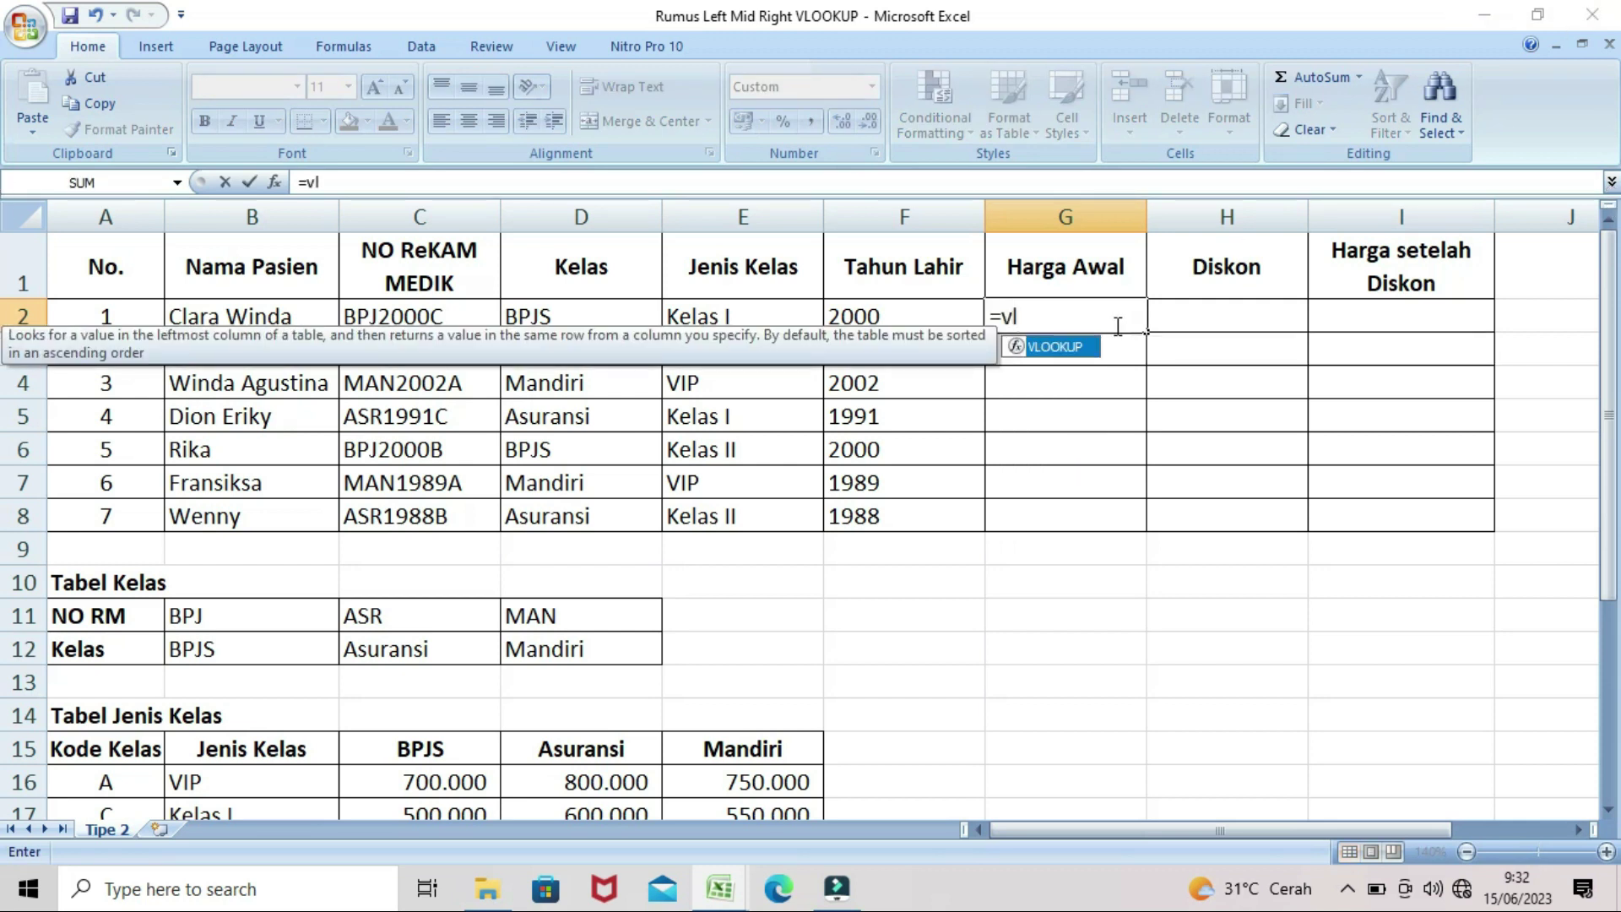
{"action": "double_click", "coordinate": [1087, 348]}
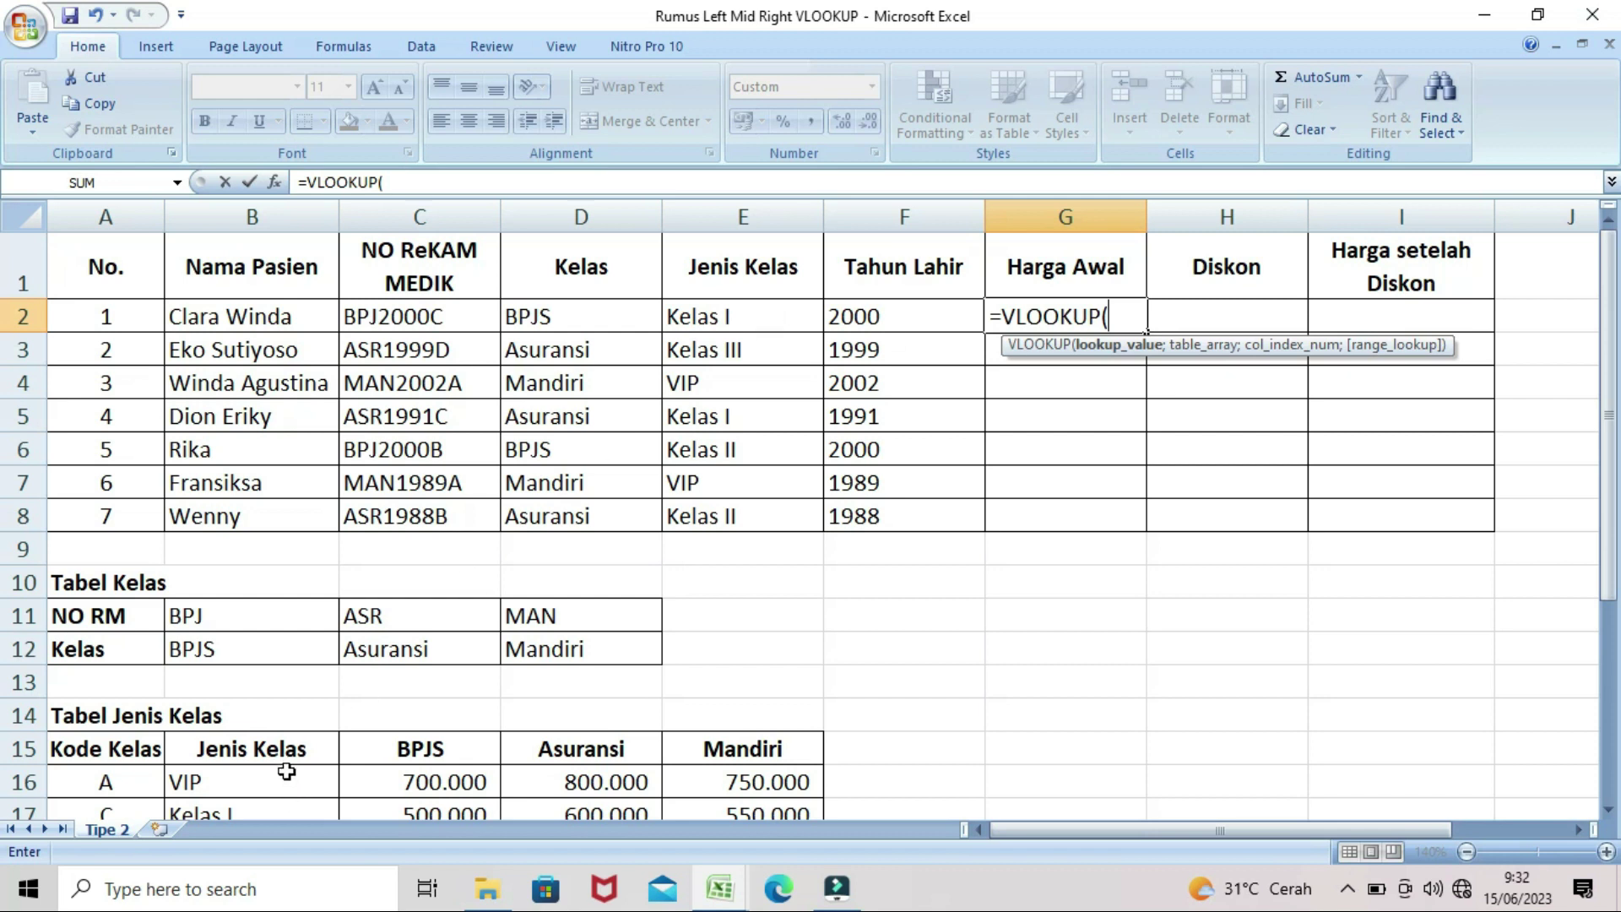
{"action": "left_click", "coordinate": [727, 318]}
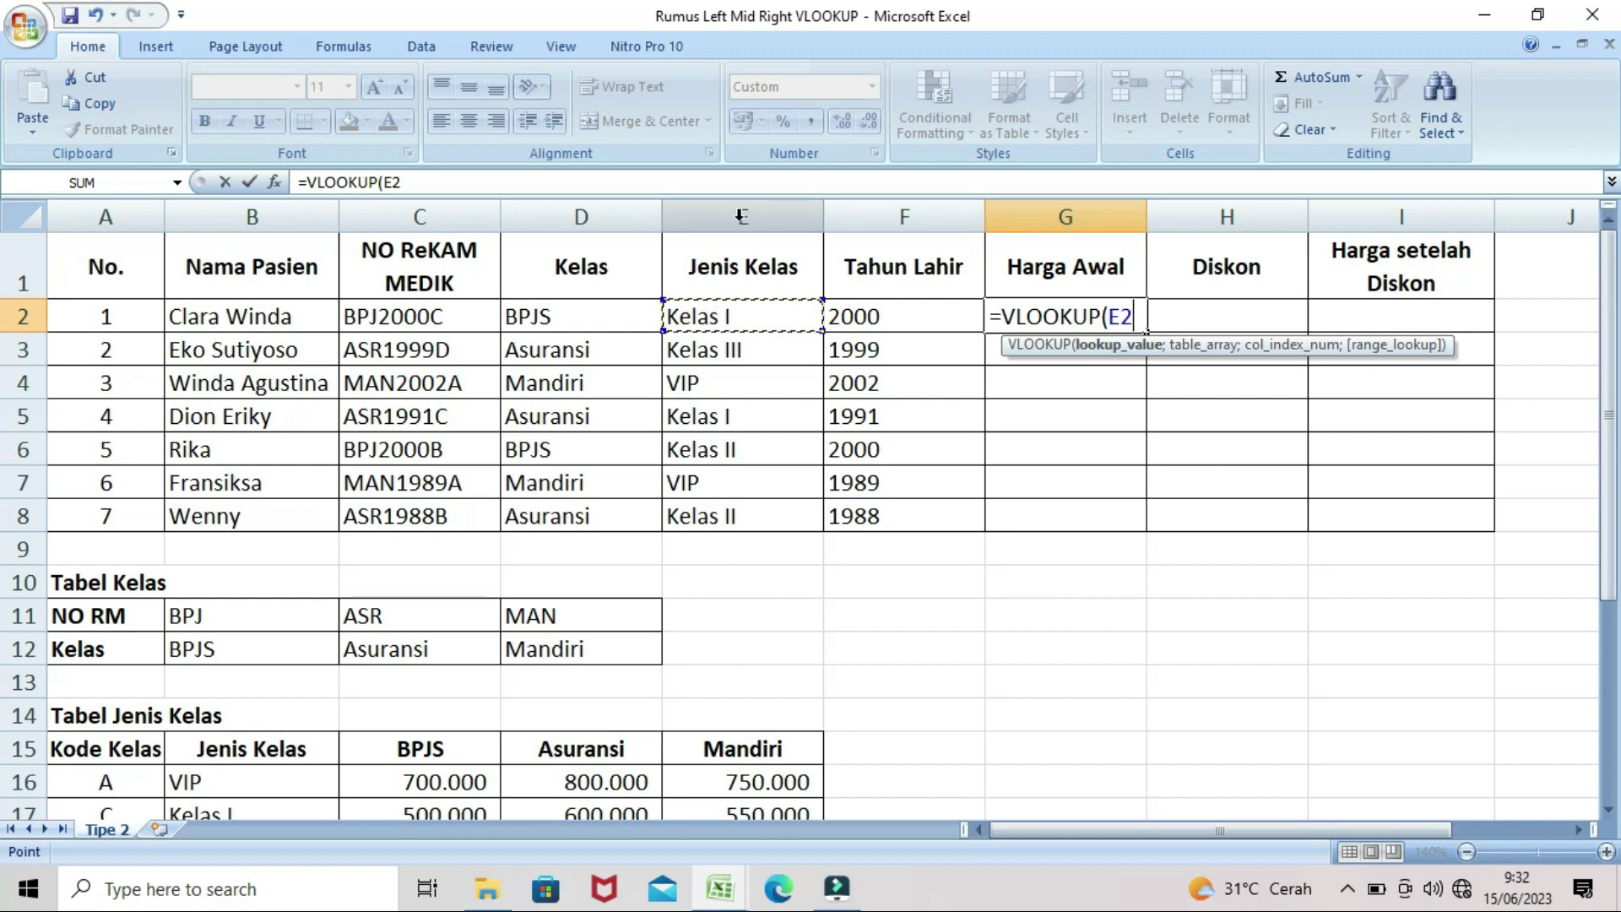
{"action": "type", "text": ";"}
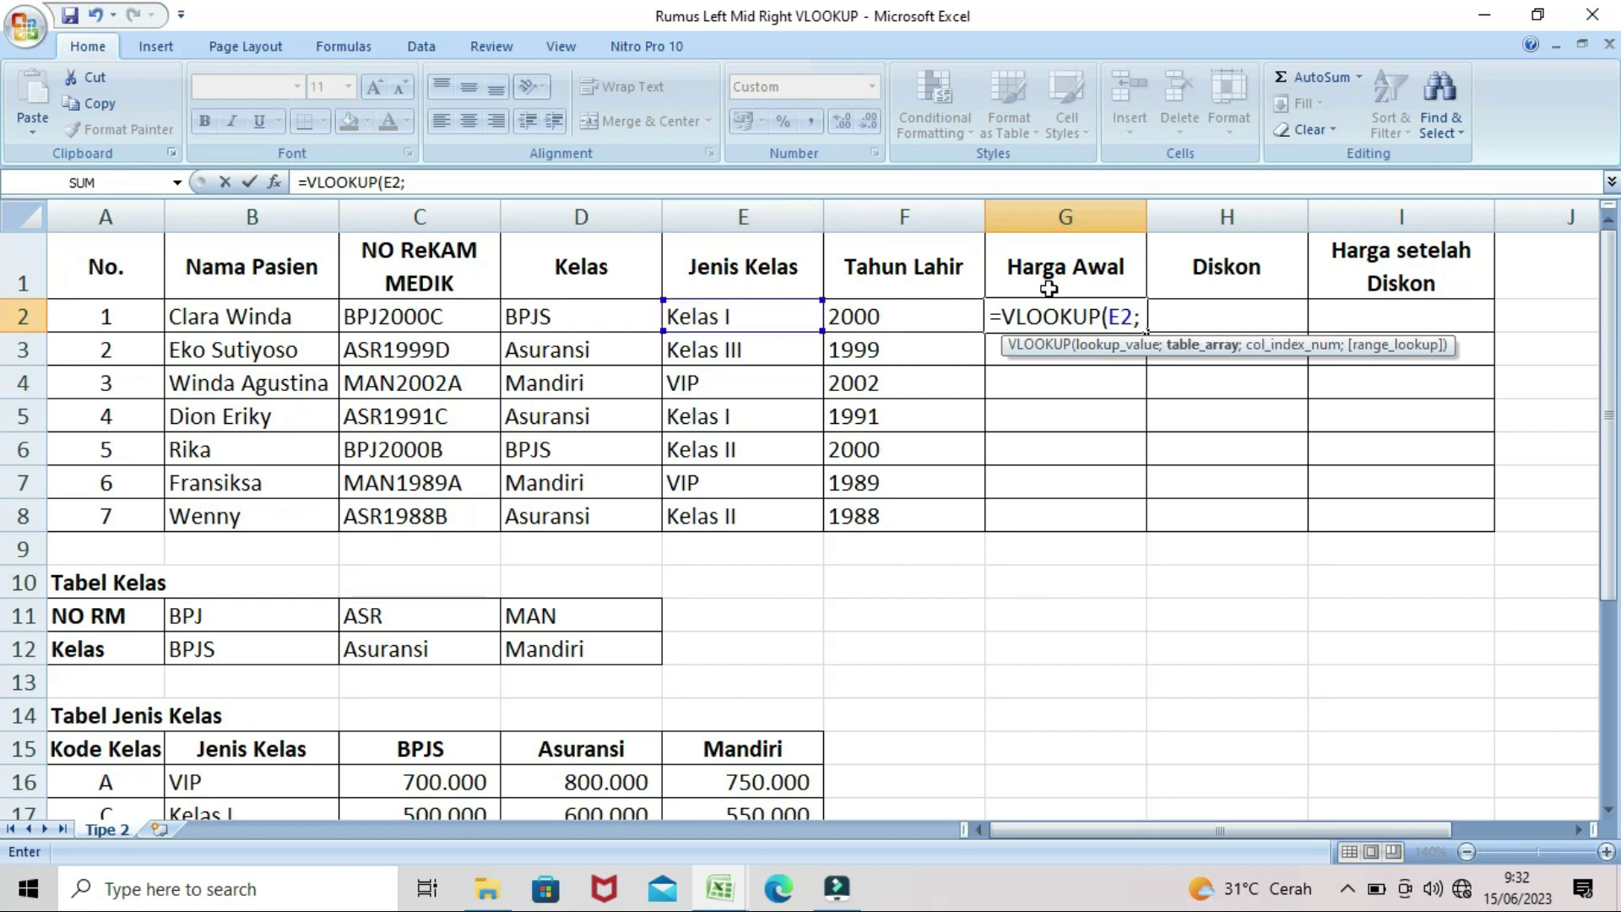
Step: Add the absolute Tabel Jenis Kelas range $B$15:$E$19 as the table array of the G2 VLOOKUP
{"action": "left_click_drag", "start_coordinate": [1606, 425], "coordinate": [1614, 473]}
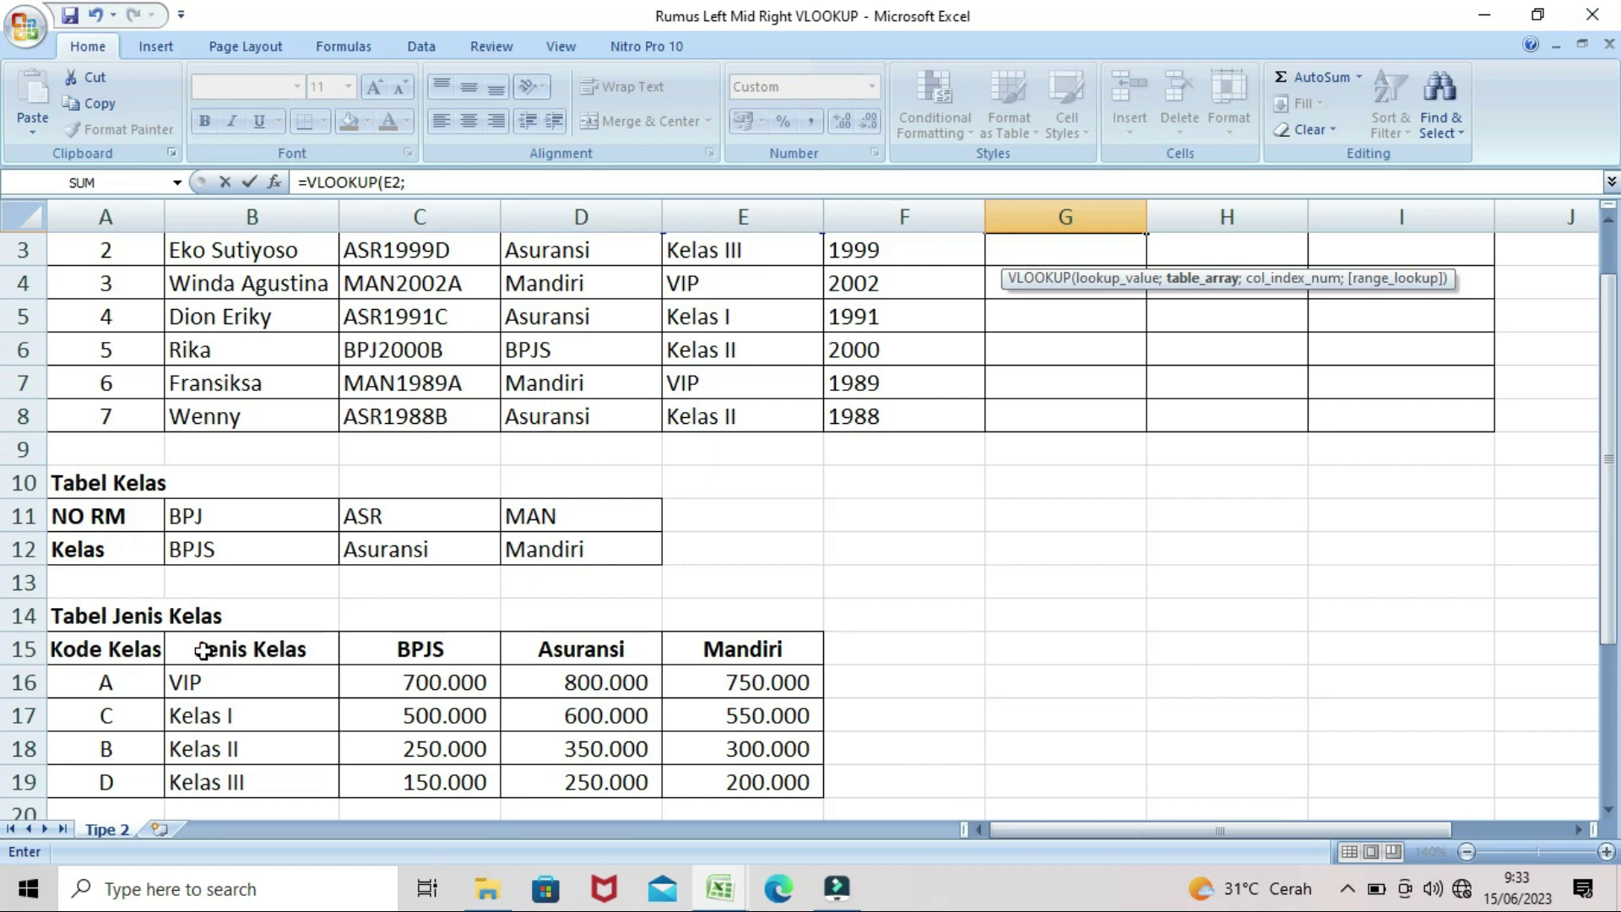
{"action": "left_click_drag", "start_coordinate": [204, 649], "coordinate": [687, 784]}
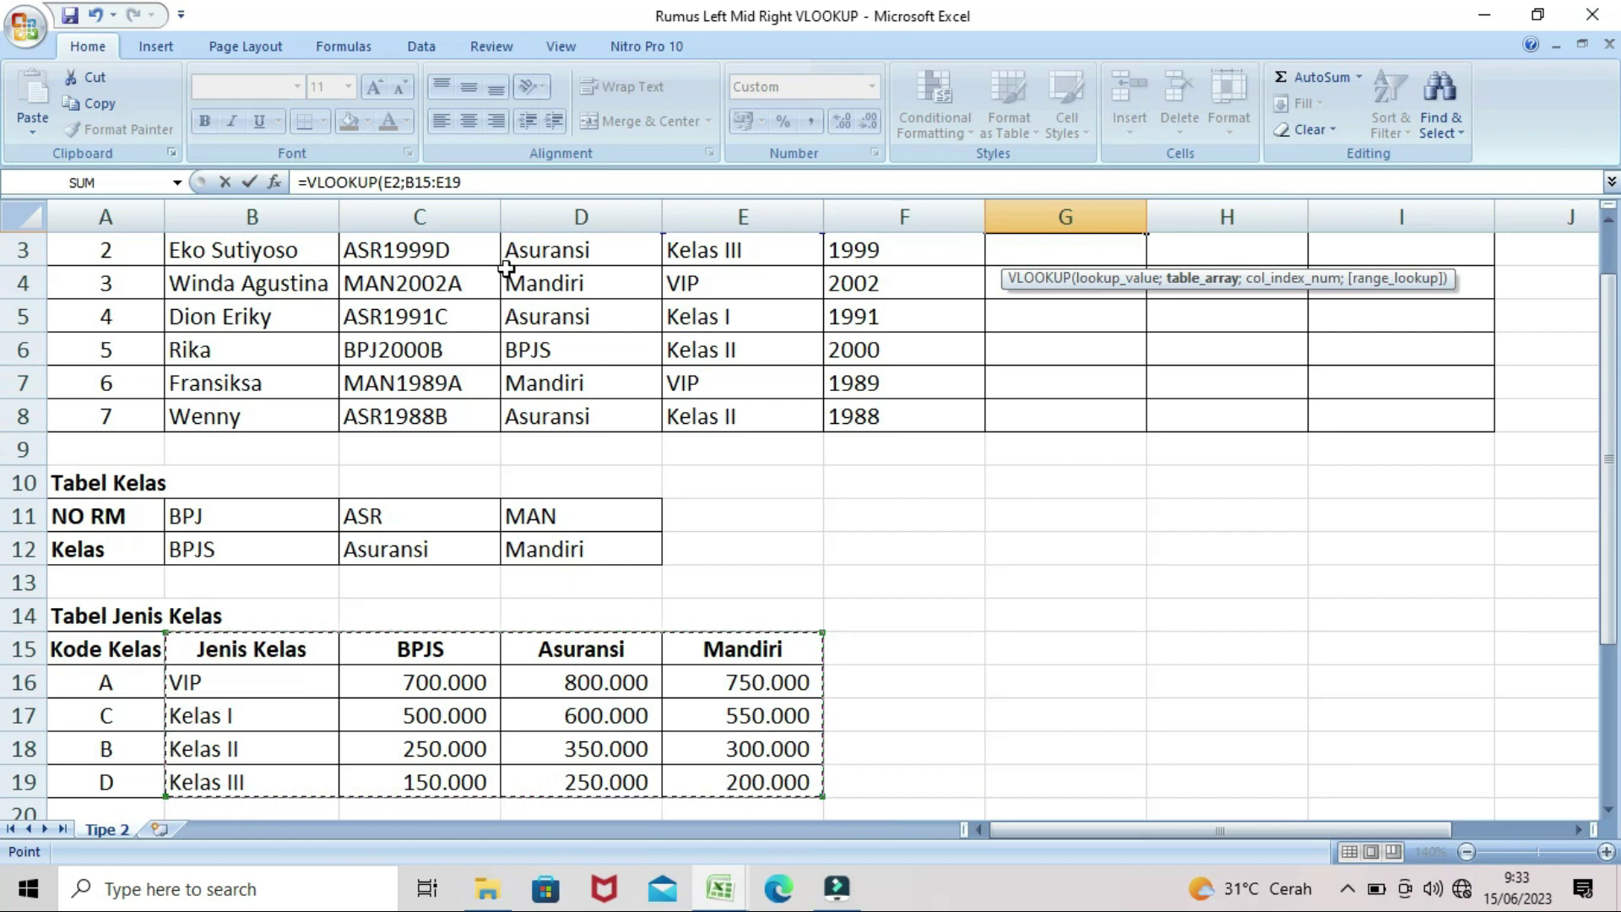
{"action": "left_click_drag", "start_coordinate": [1611, 530], "coordinate": [1612, 329]}
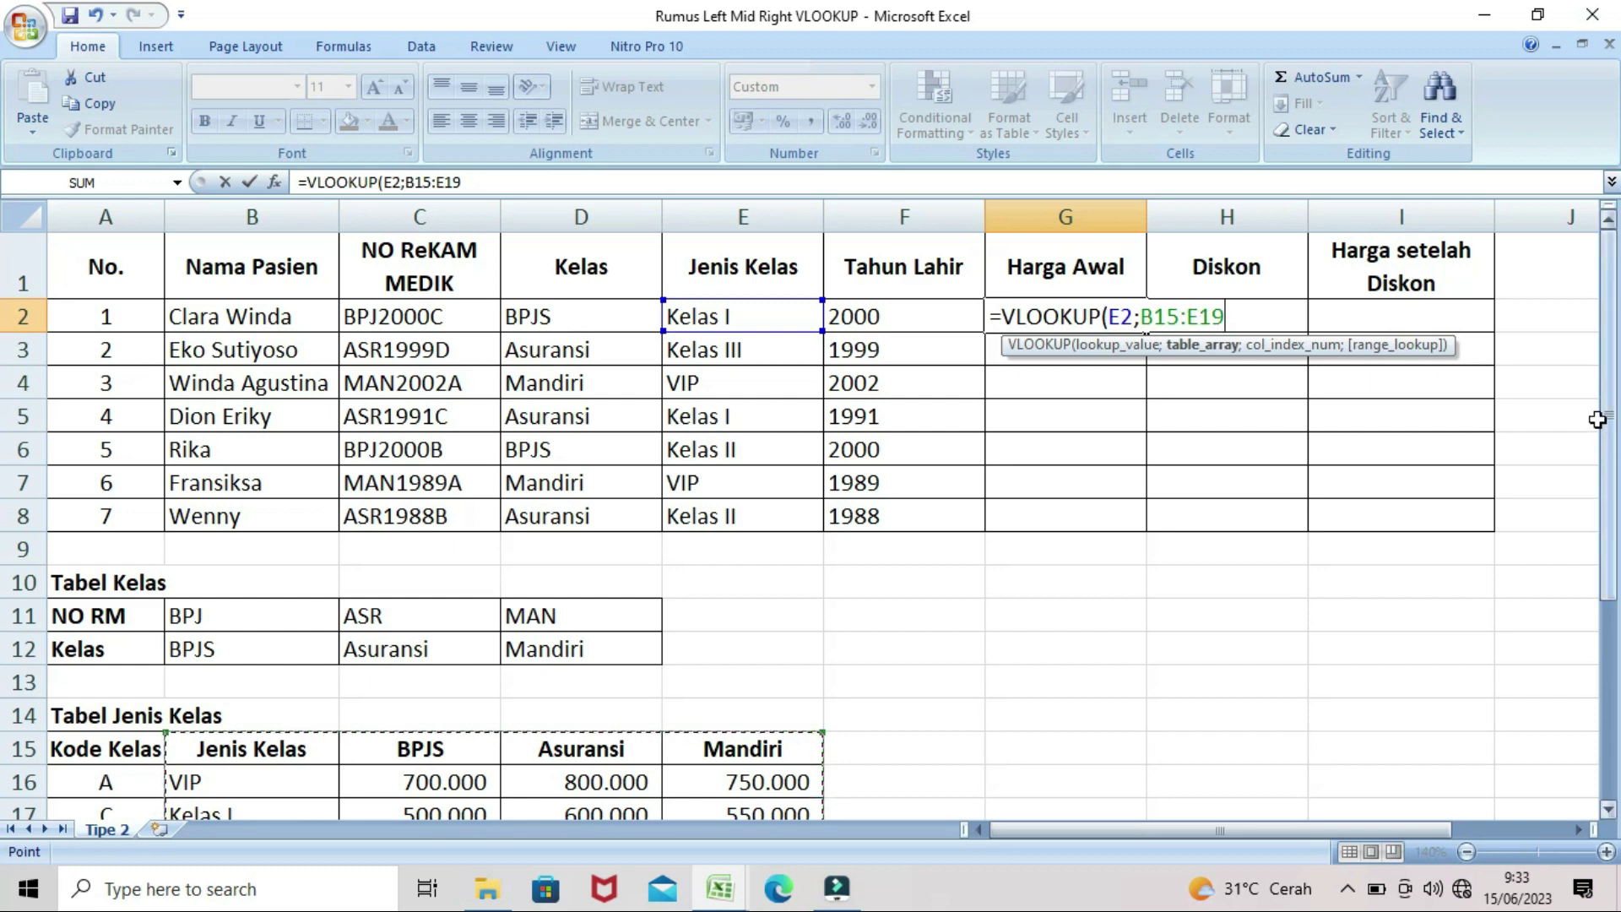
{"action": "left_click_drag", "start_coordinate": [1613, 415], "coordinate": [1605, 346]}
{"action": "key", "text": "F4"}
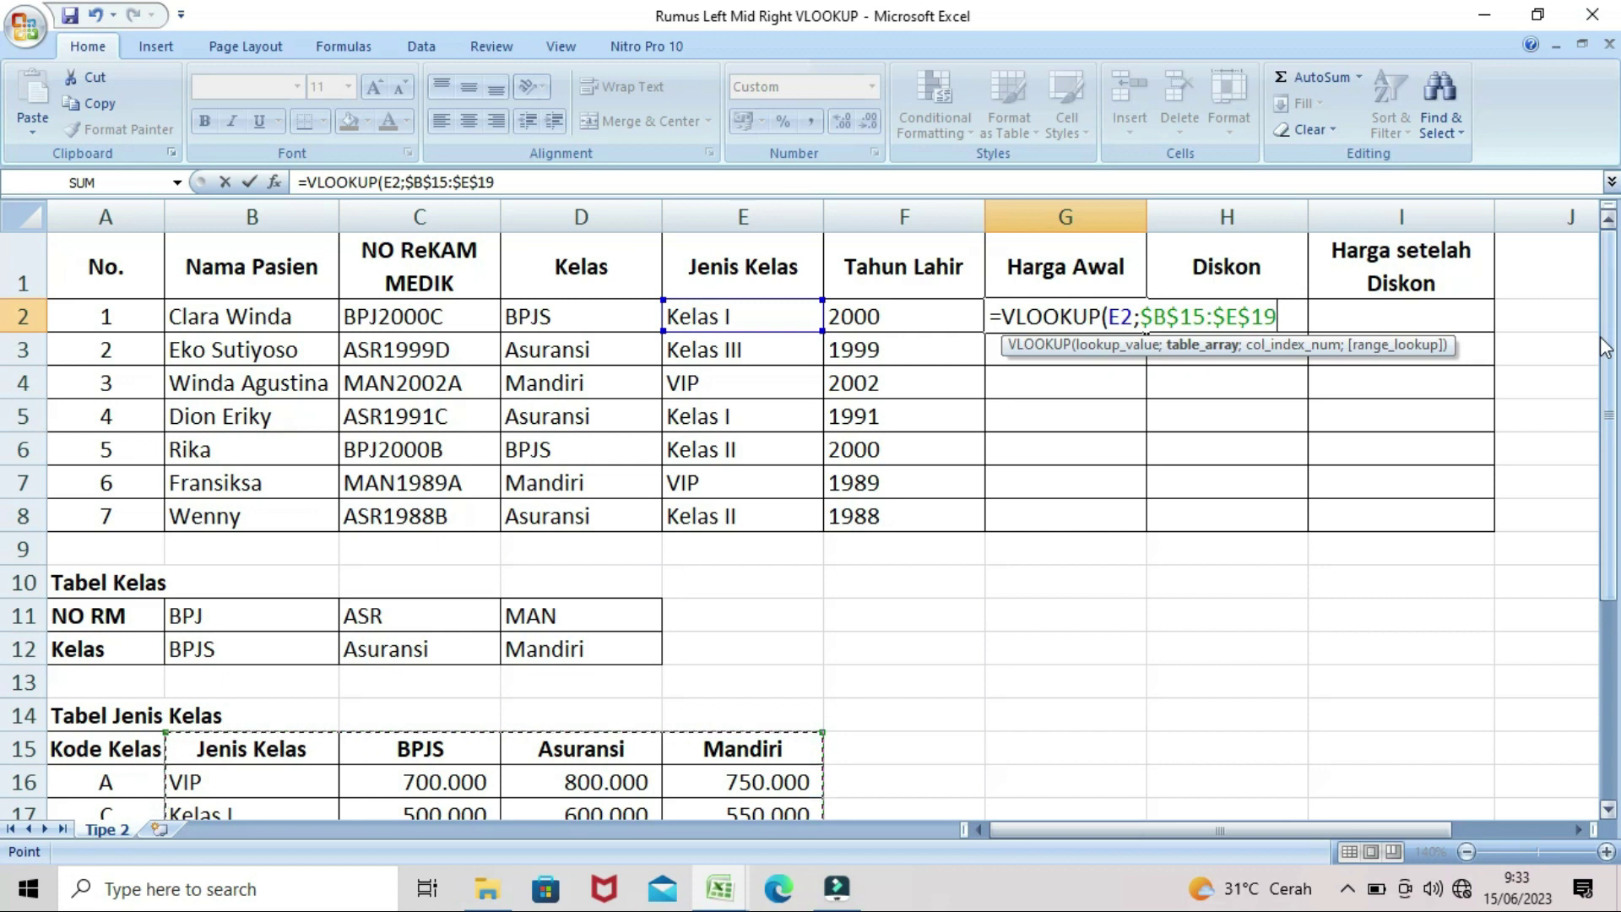
{"action": "type", "text": ";"}
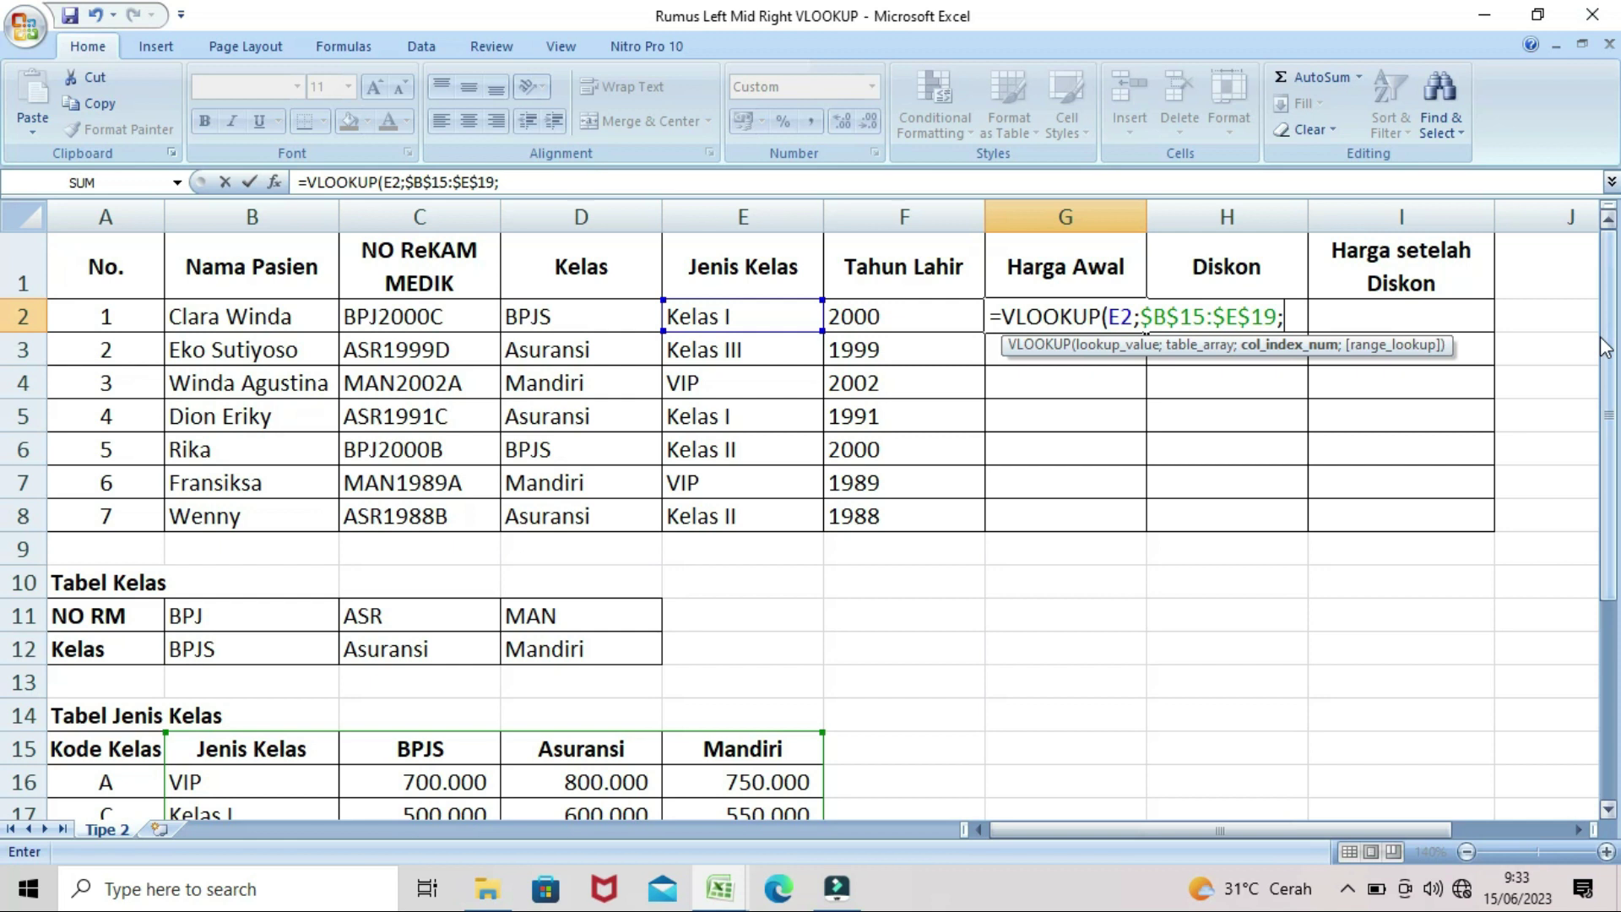
Step: Nest a MATCH function as the column index of the G2 VLOOKUP, with the class in D2 as its lookup value
{"action": "type", "text": "mat"}
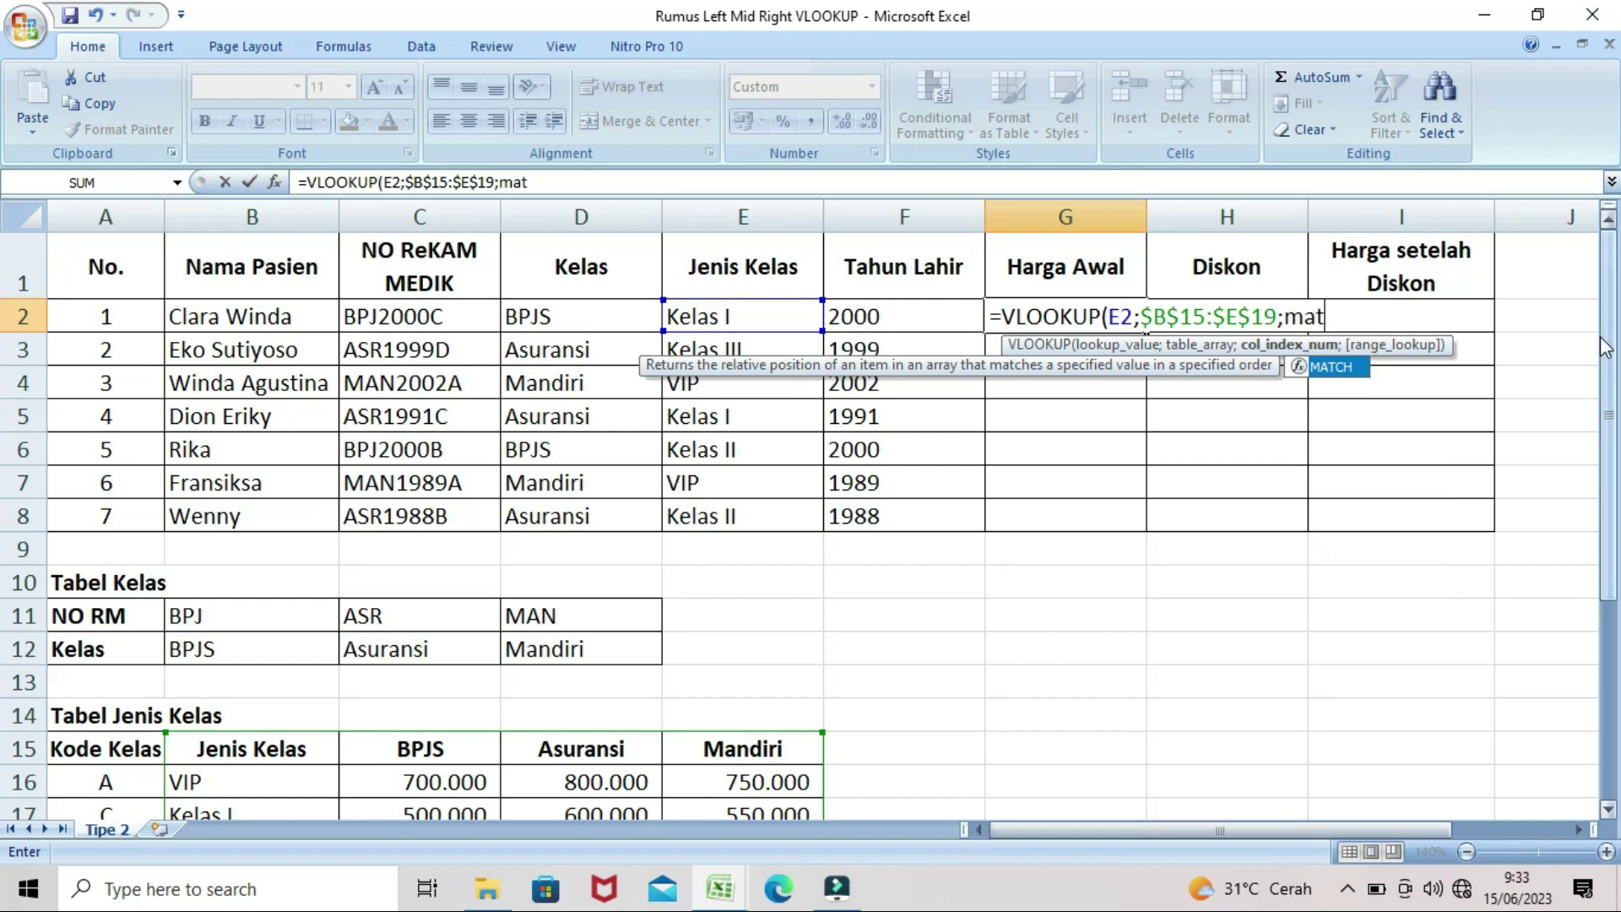
{"action": "double_click", "coordinate": [1342, 366]}
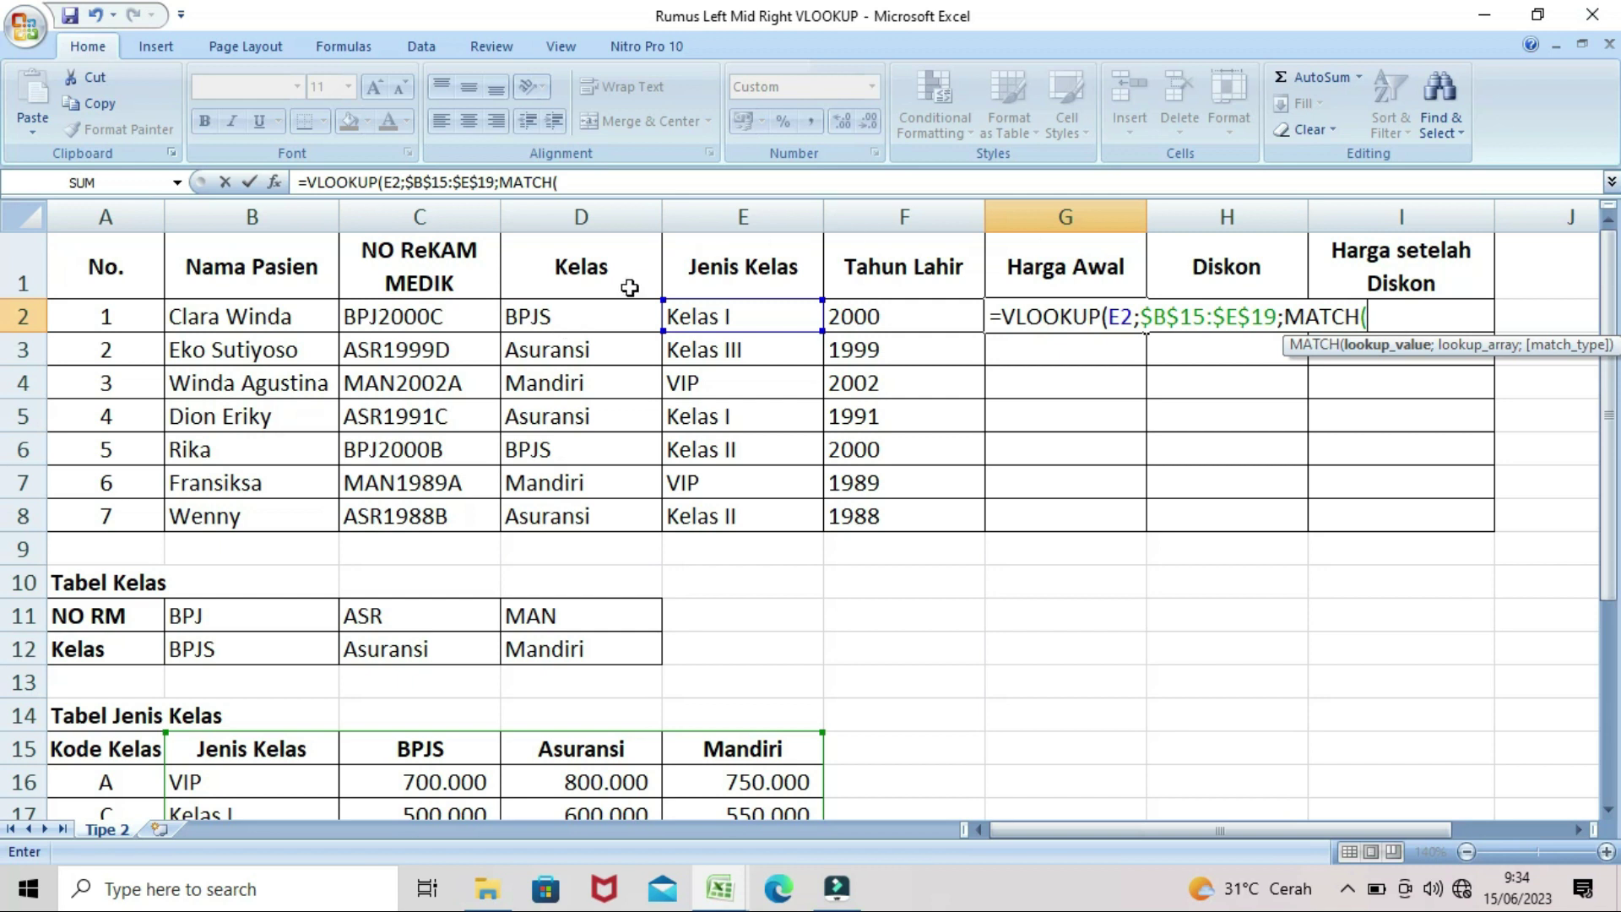
{"action": "left_click", "coordinate": [527, 316]}
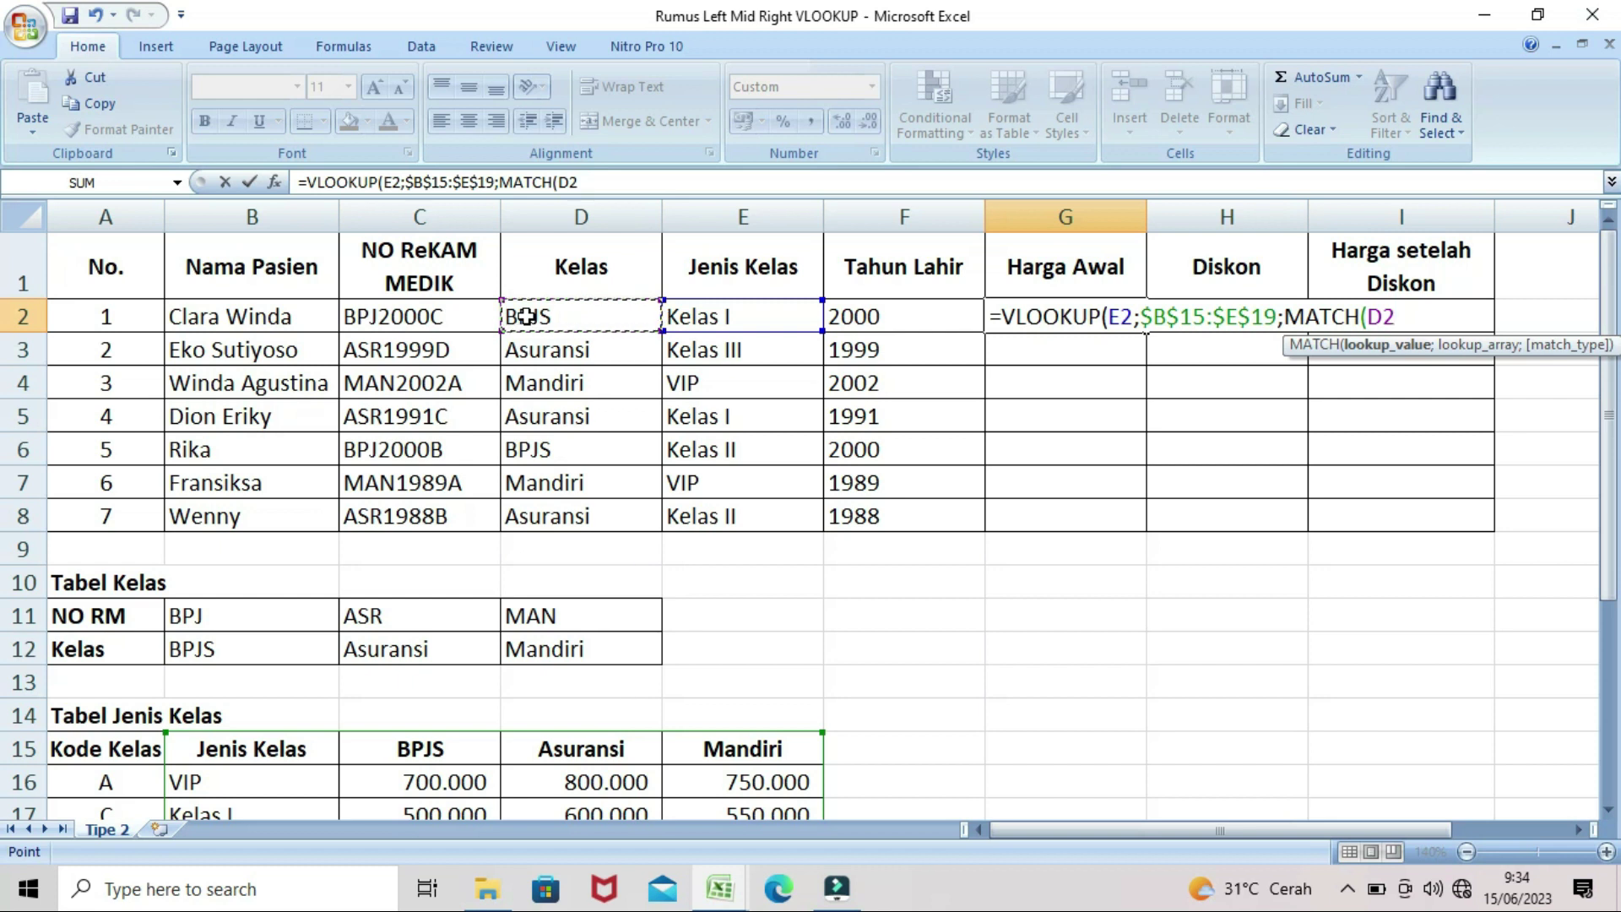
{"action": "type", "text": ";"}
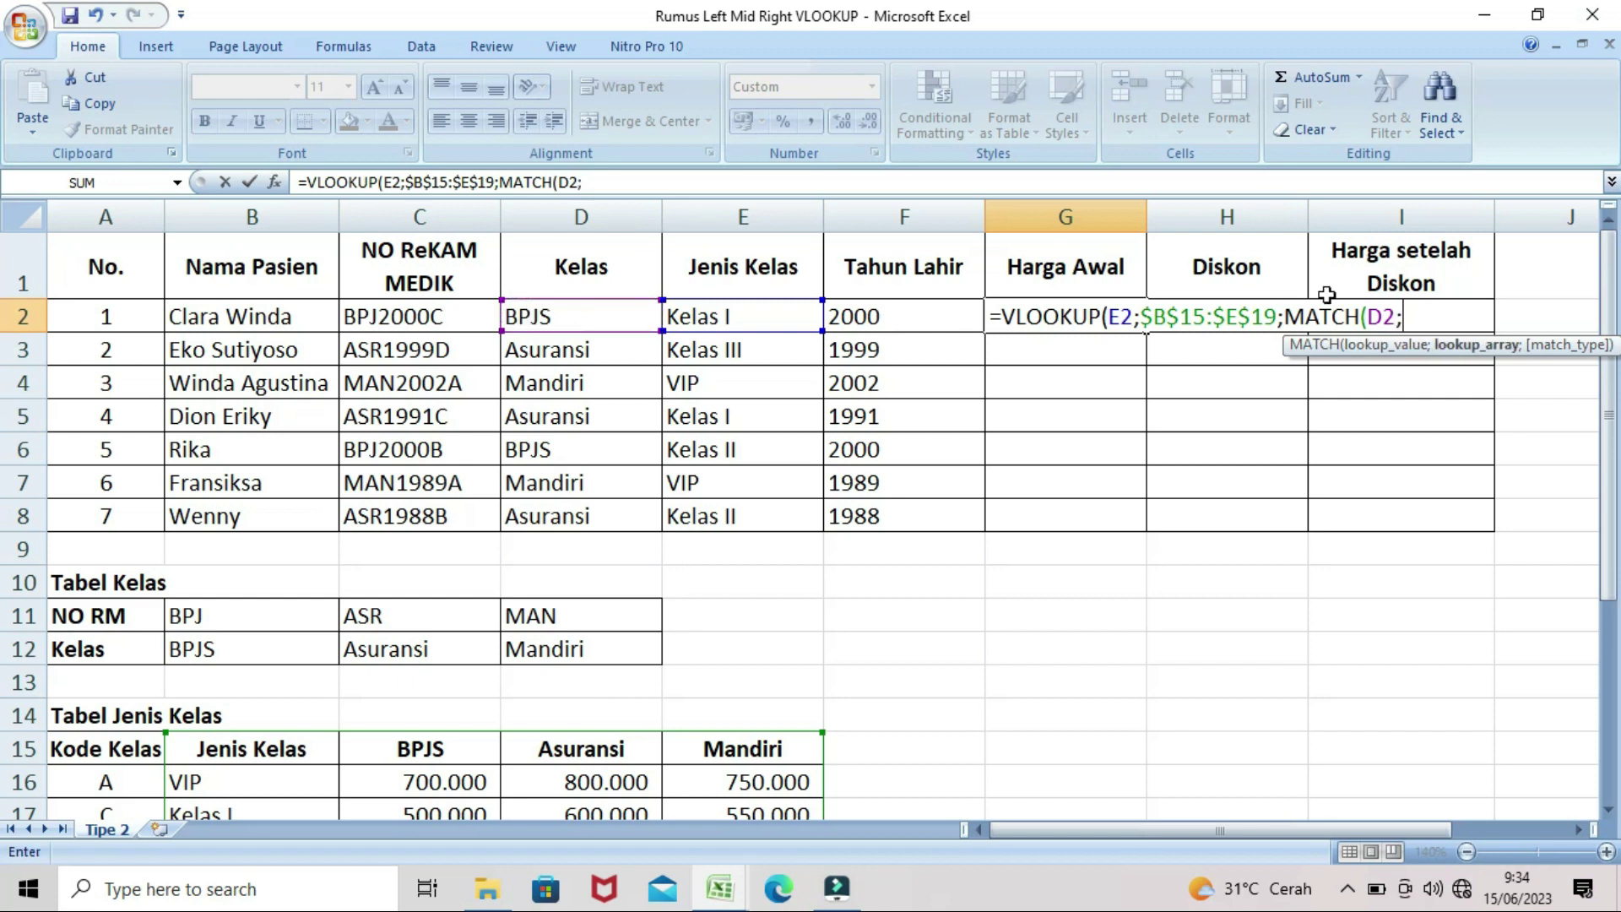
Step: Complete the nested MATCH with the absolute header range $B$15:$E$15 as the lookup array and exact match 0
{"action": "left_click_drag", "start_coordinate": [1613, 406], "coordinate": [1612, 426]}
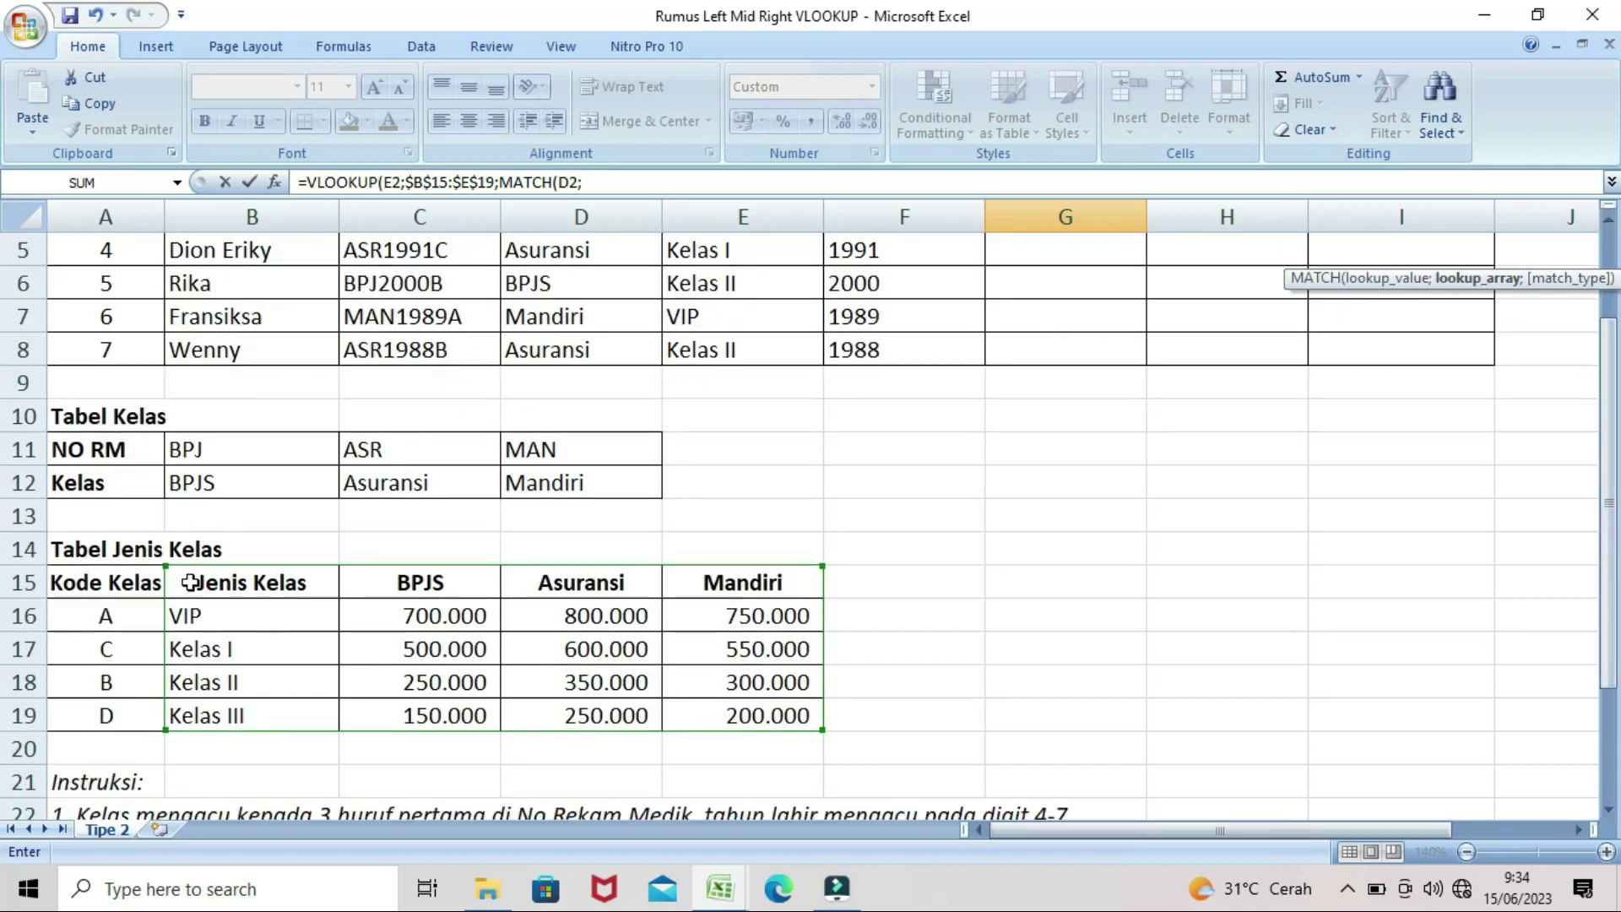
{"action": "left_click_drag", "start_coordinate": [184, 582], "coordinate": [704, 577]}
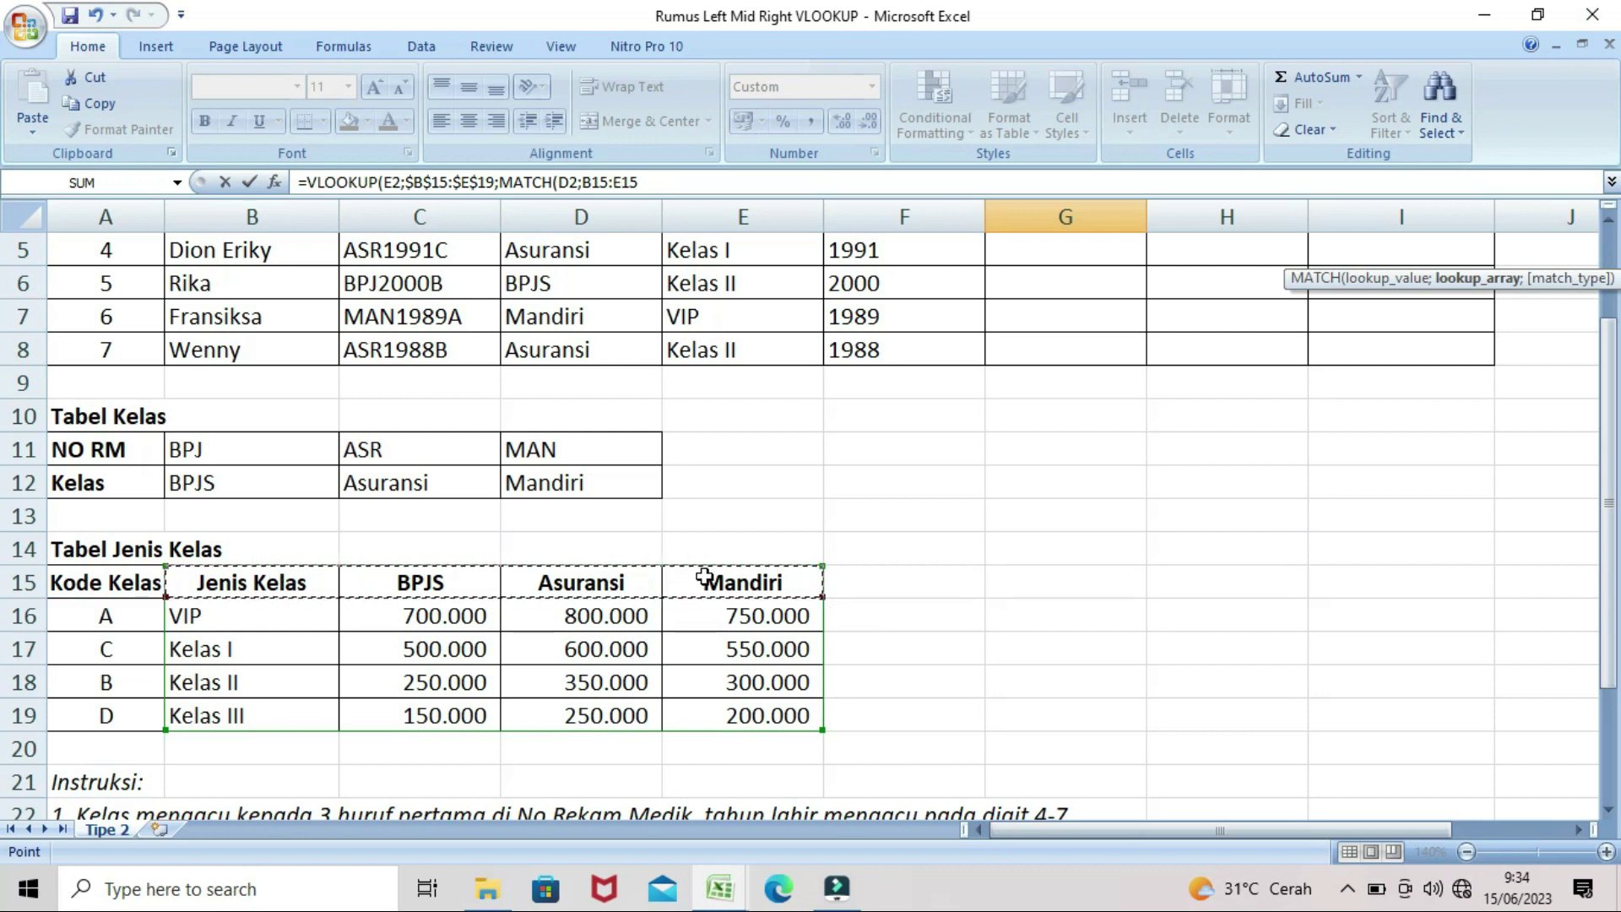
{"action": "left_click_drag", "start_coordinate": [1614, 401], "coordinate": [1614, 336]}
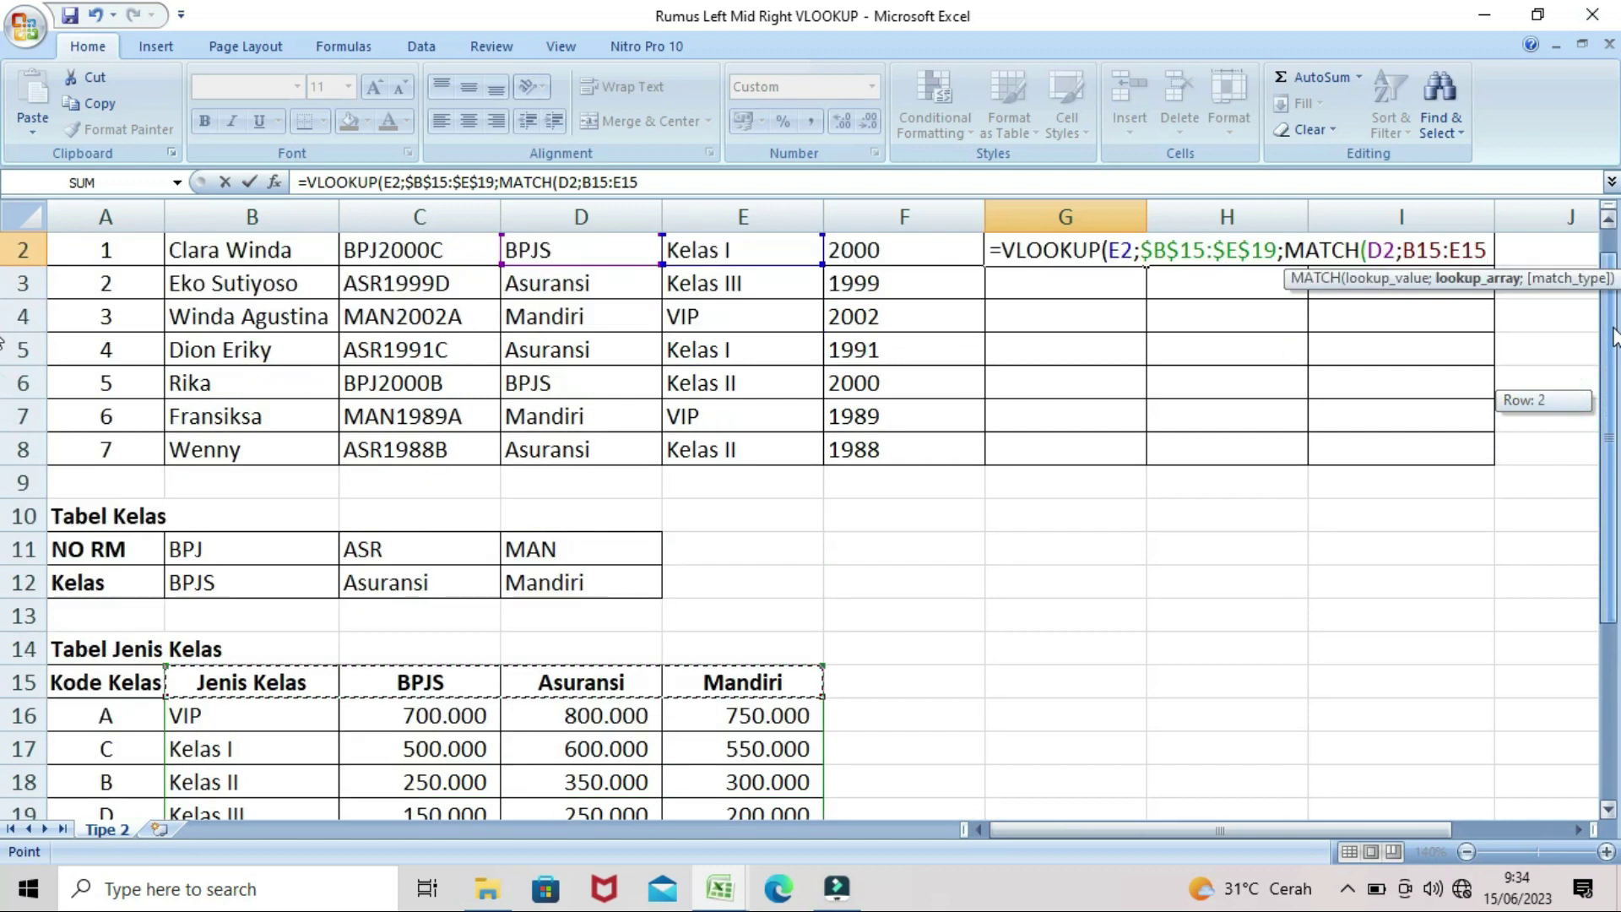
{"action": "left_click_drag", "start_coordinate": [1615, 337], "coordinate": [1614, 338]}
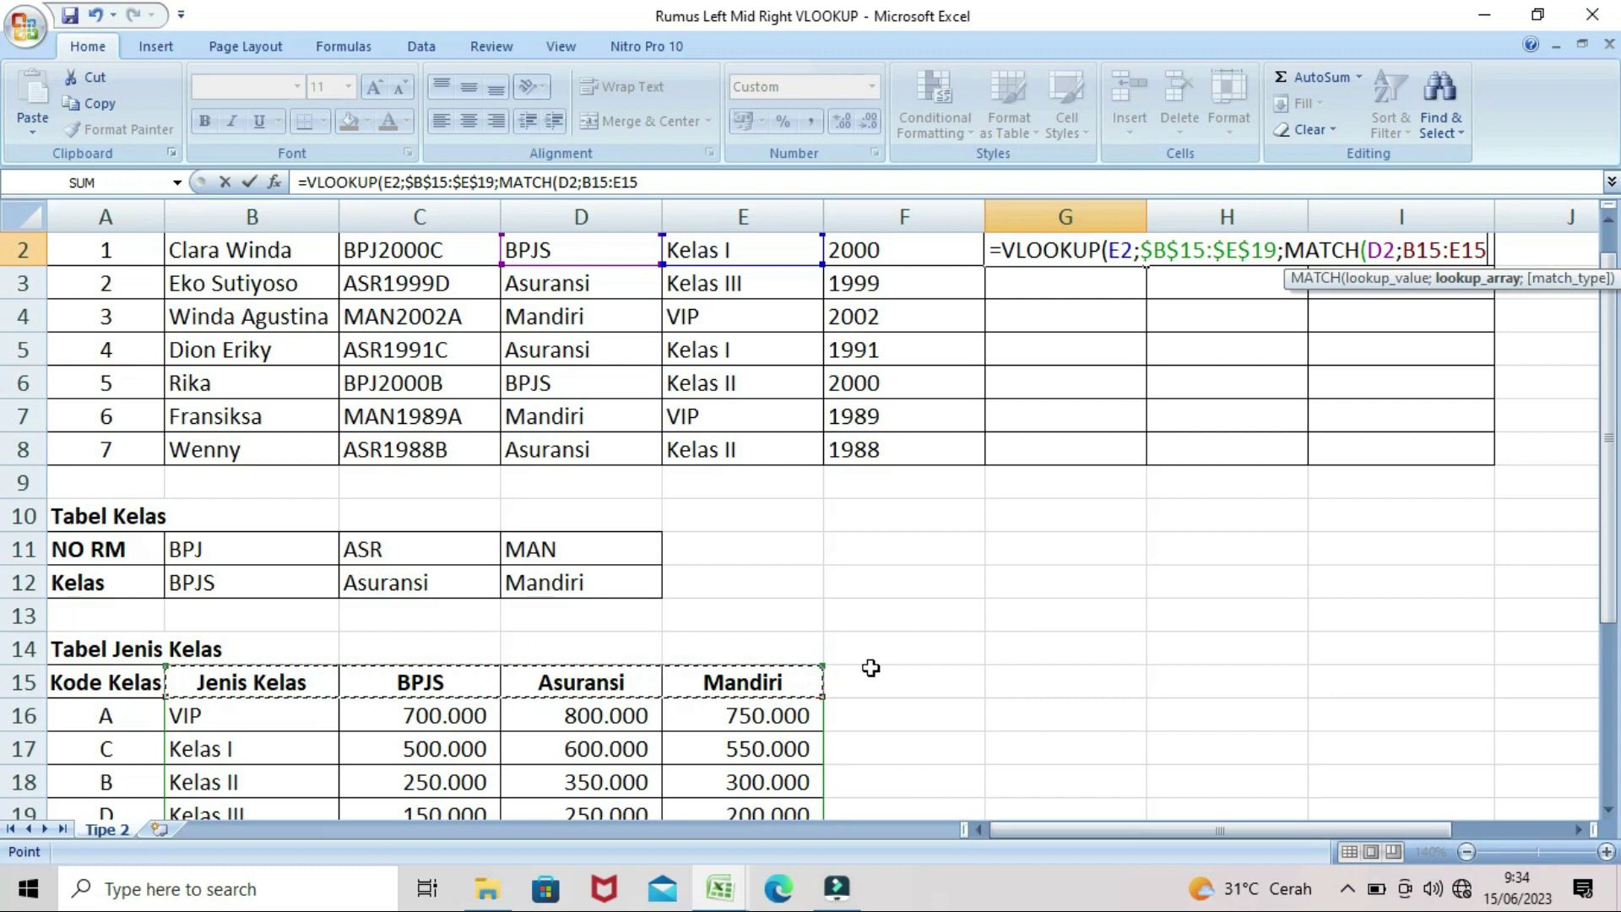
{"action": "left_click_drag", "start_coordinate": [1604, 478], "coordinate": [1604, 448]}
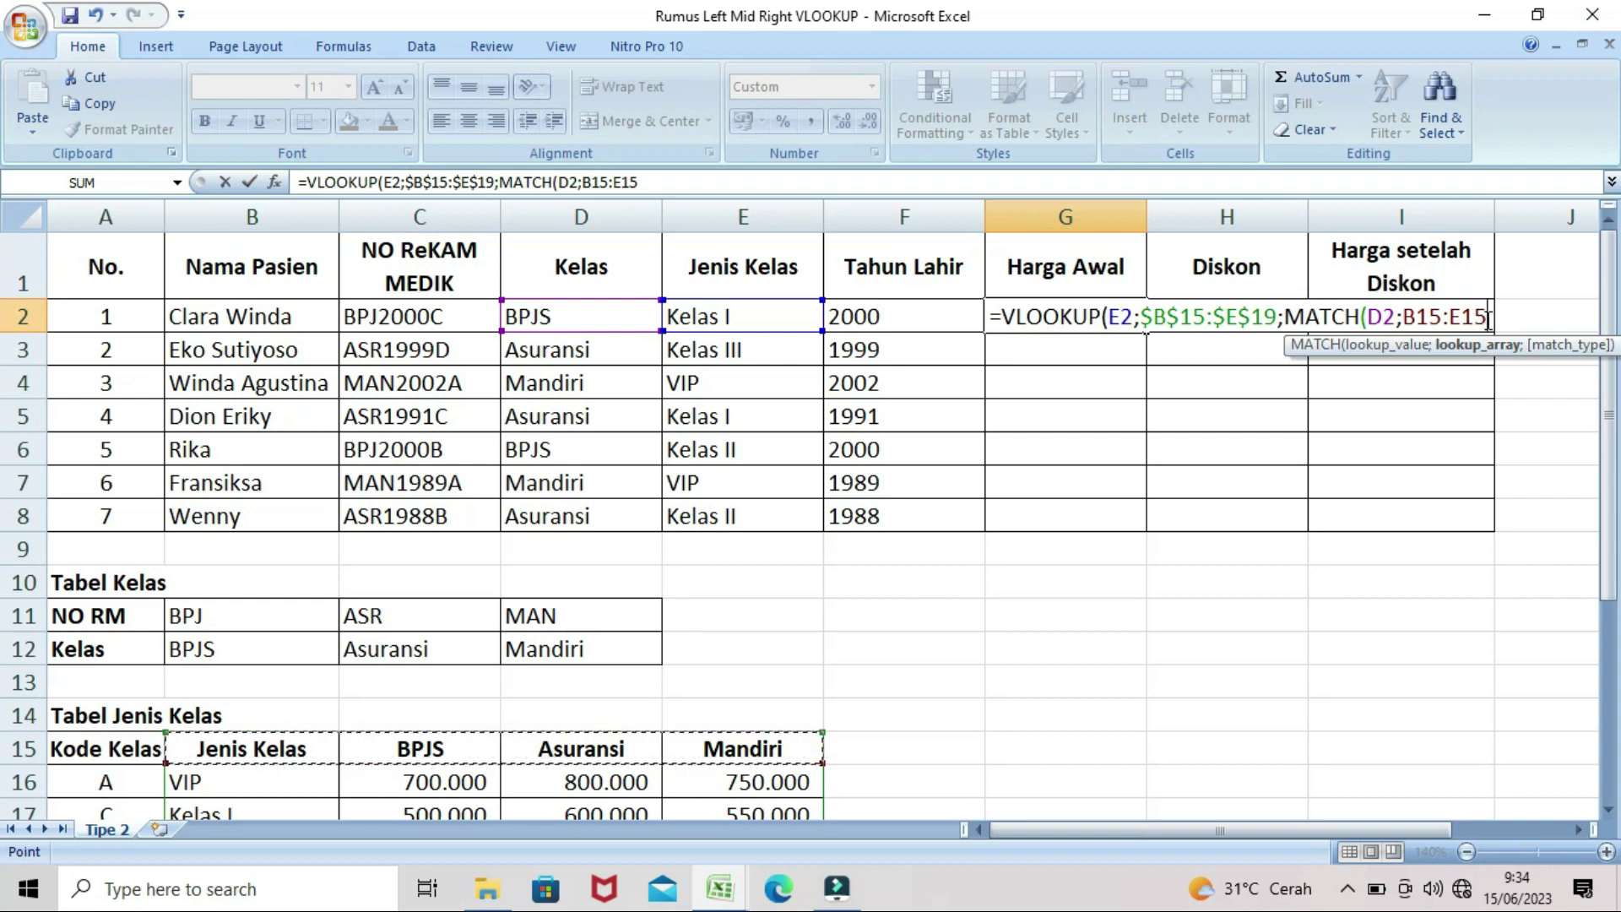
{"action": "key", "text": "F4"}
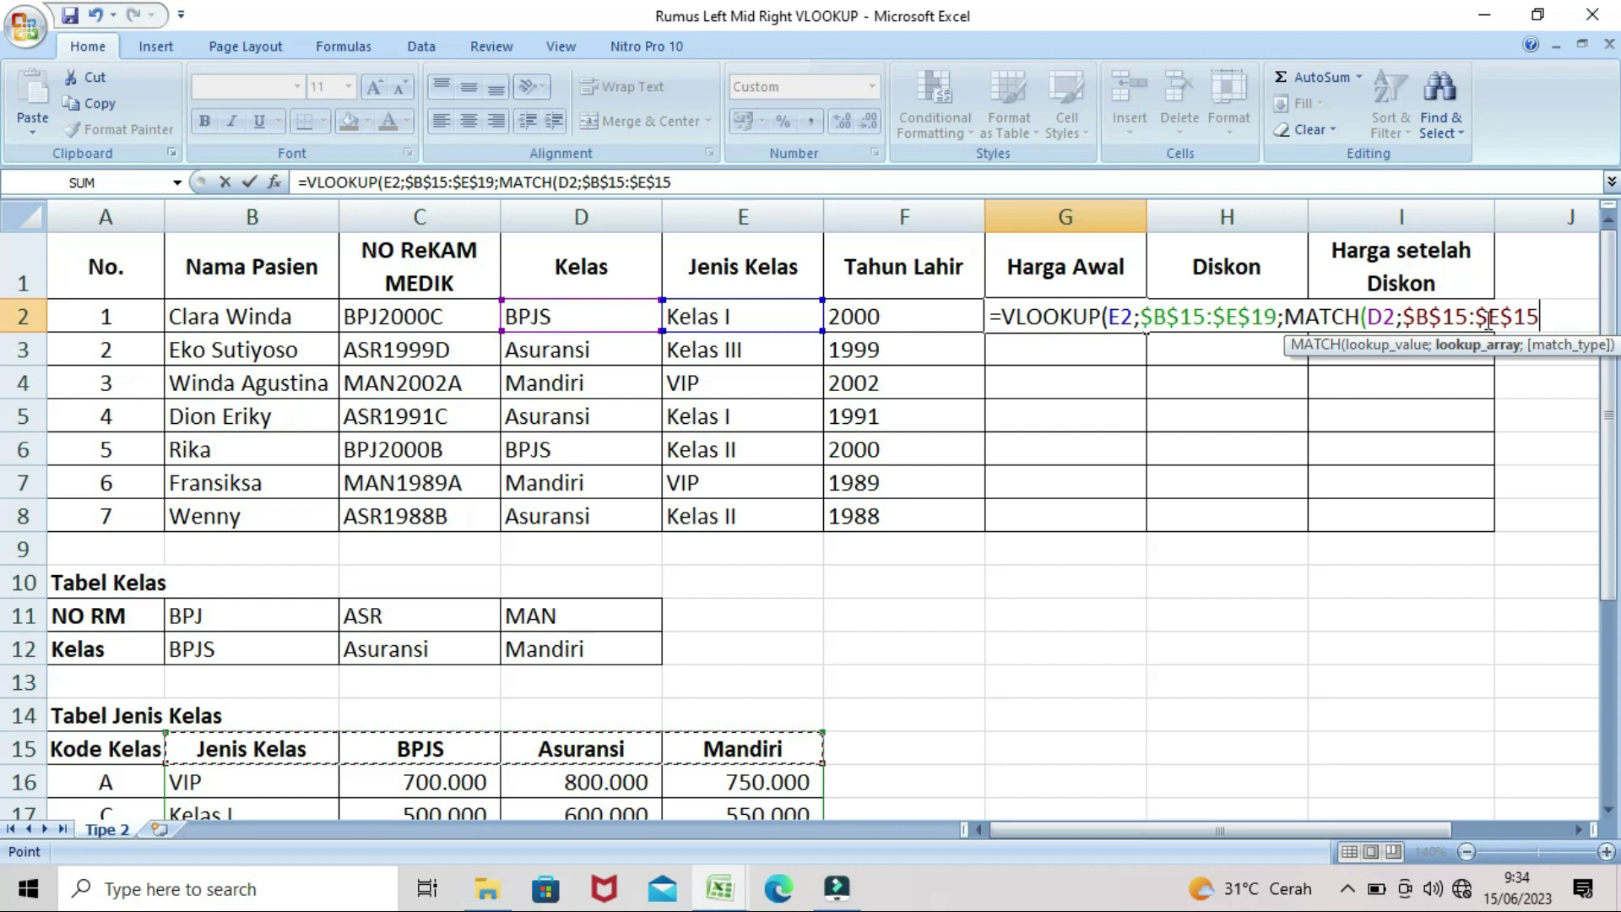
{"action": "type", "text": ";"}
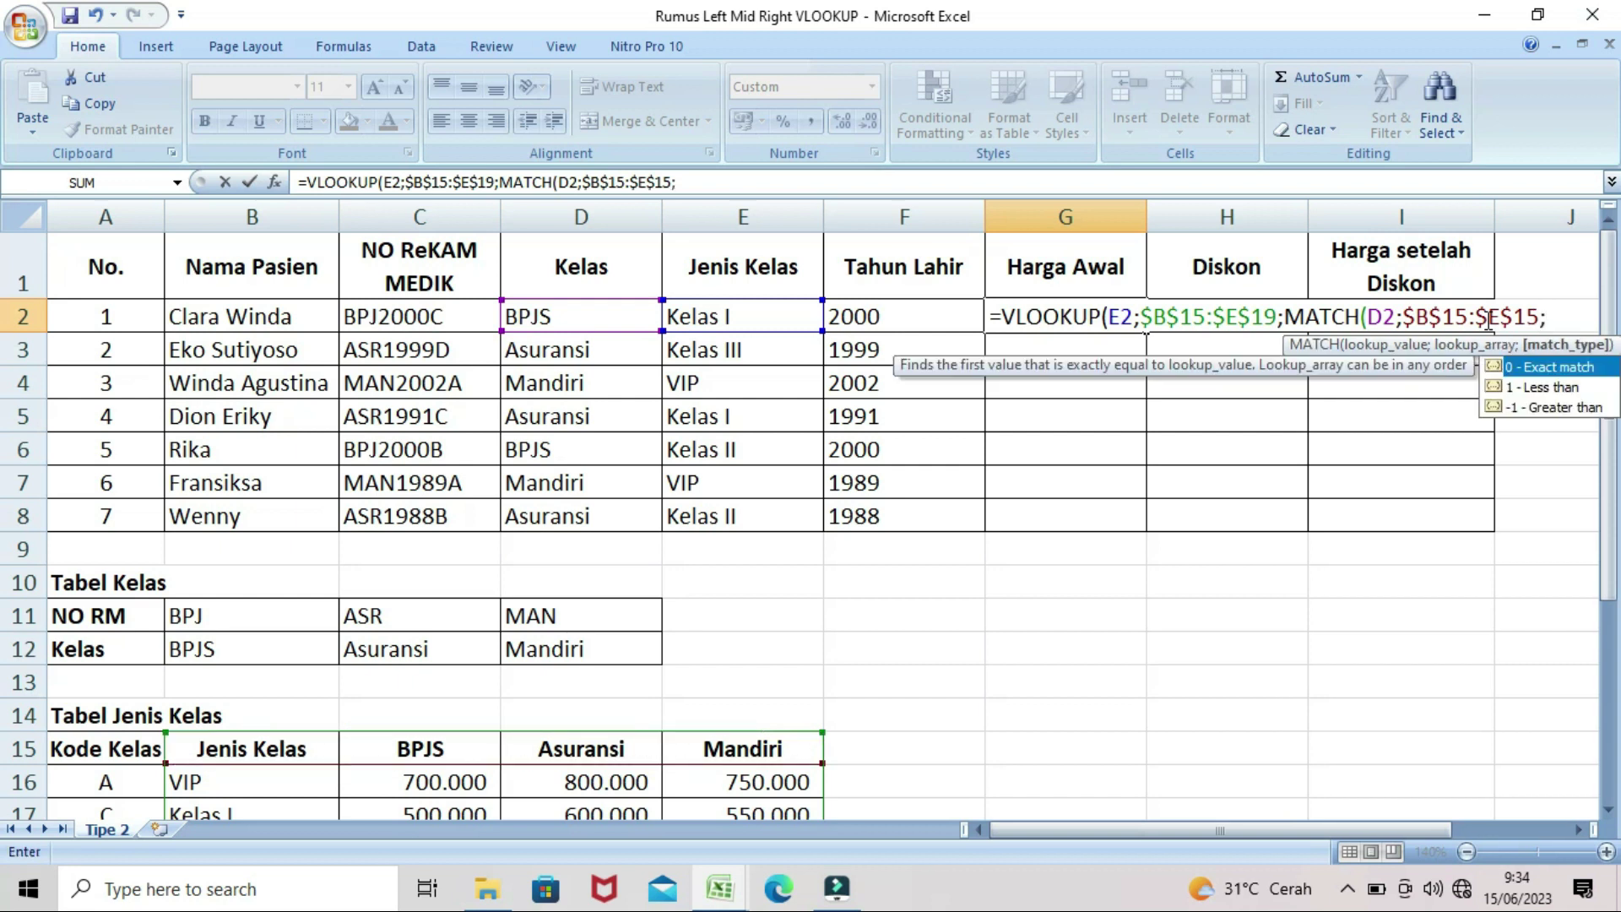
{"action": "type", "text": "0"}
{"action": "type", "text": ")"}
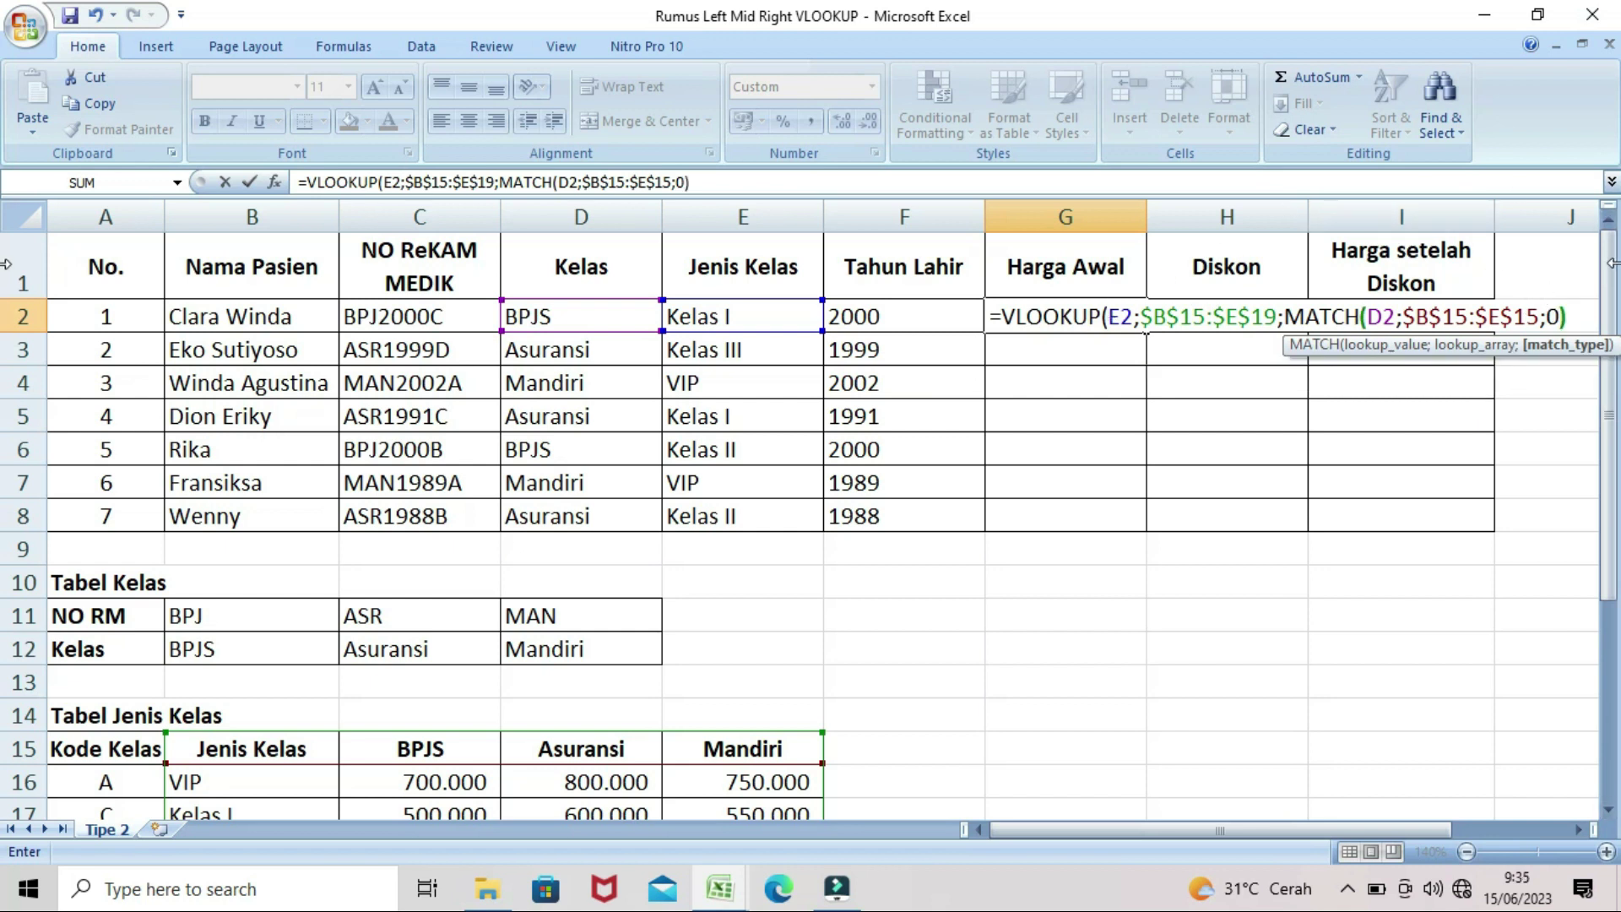
Step: Finish the G2 VLOOKUP with exact match 0 and check its price against Tabel Jenis Kelas
{"action": "type", "text": ";"}
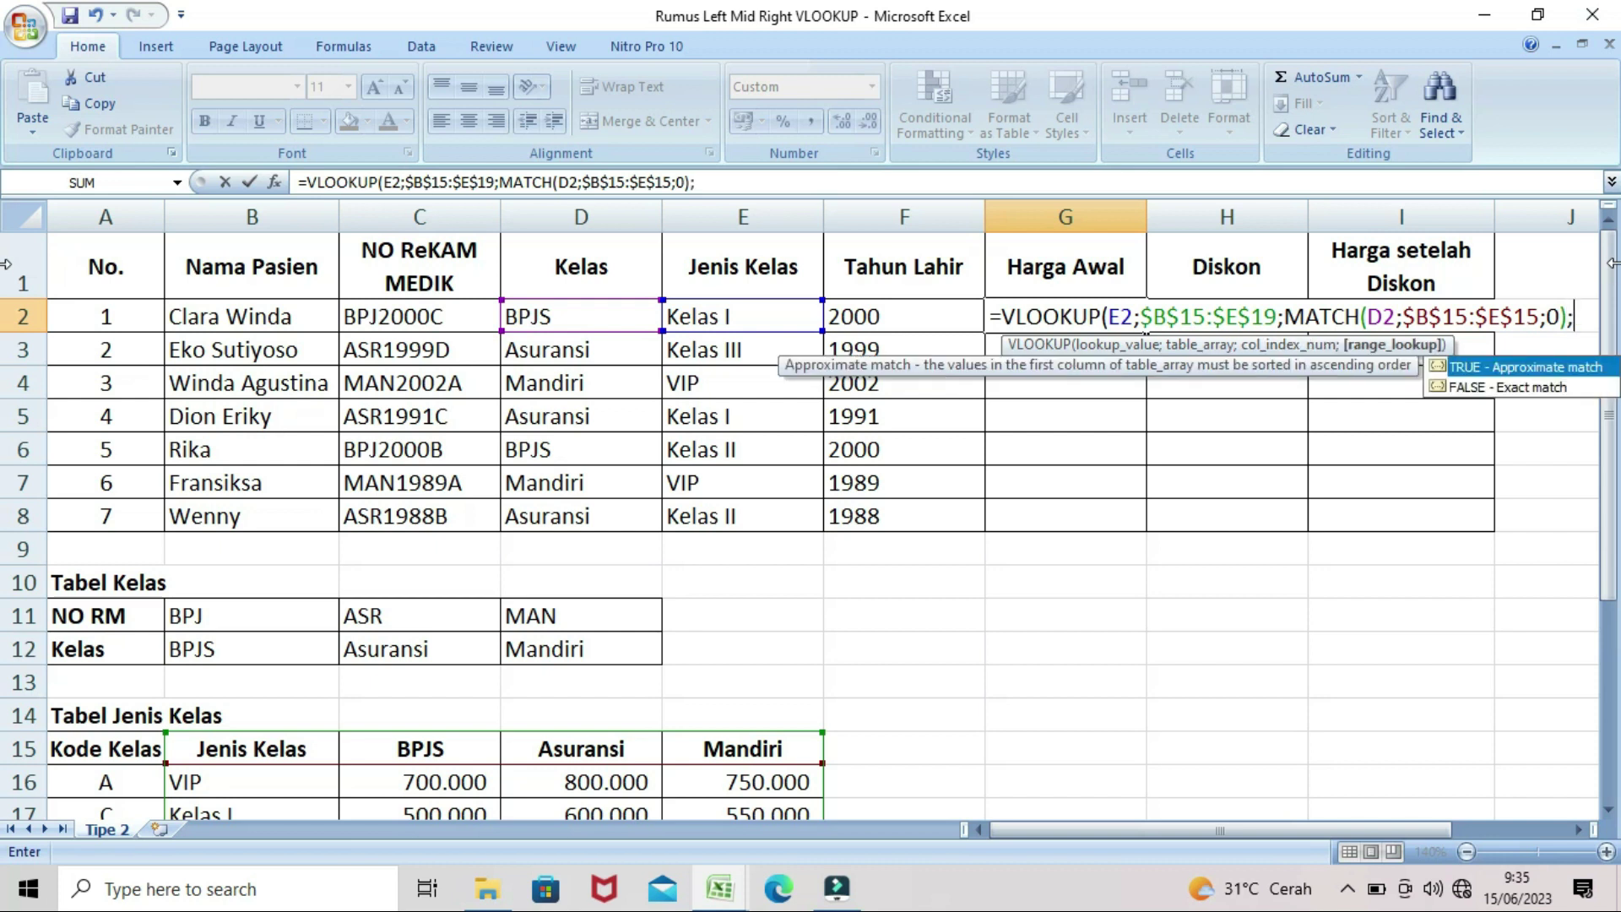
{"action": "type", "text": "0)"}
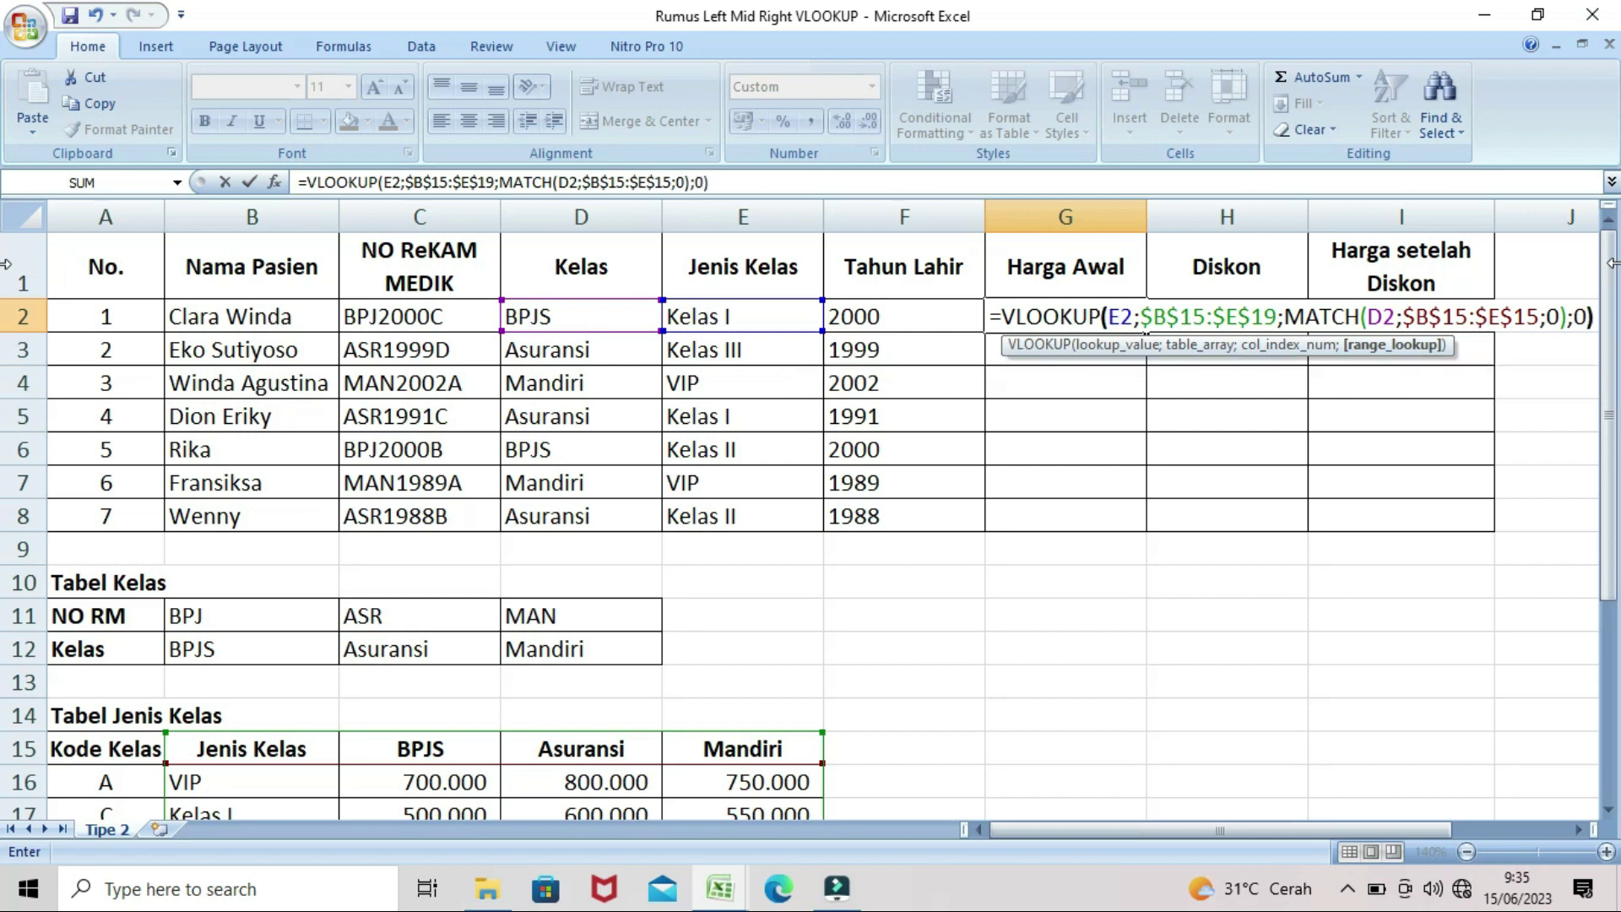
{"action": "key", "text": "Return"}
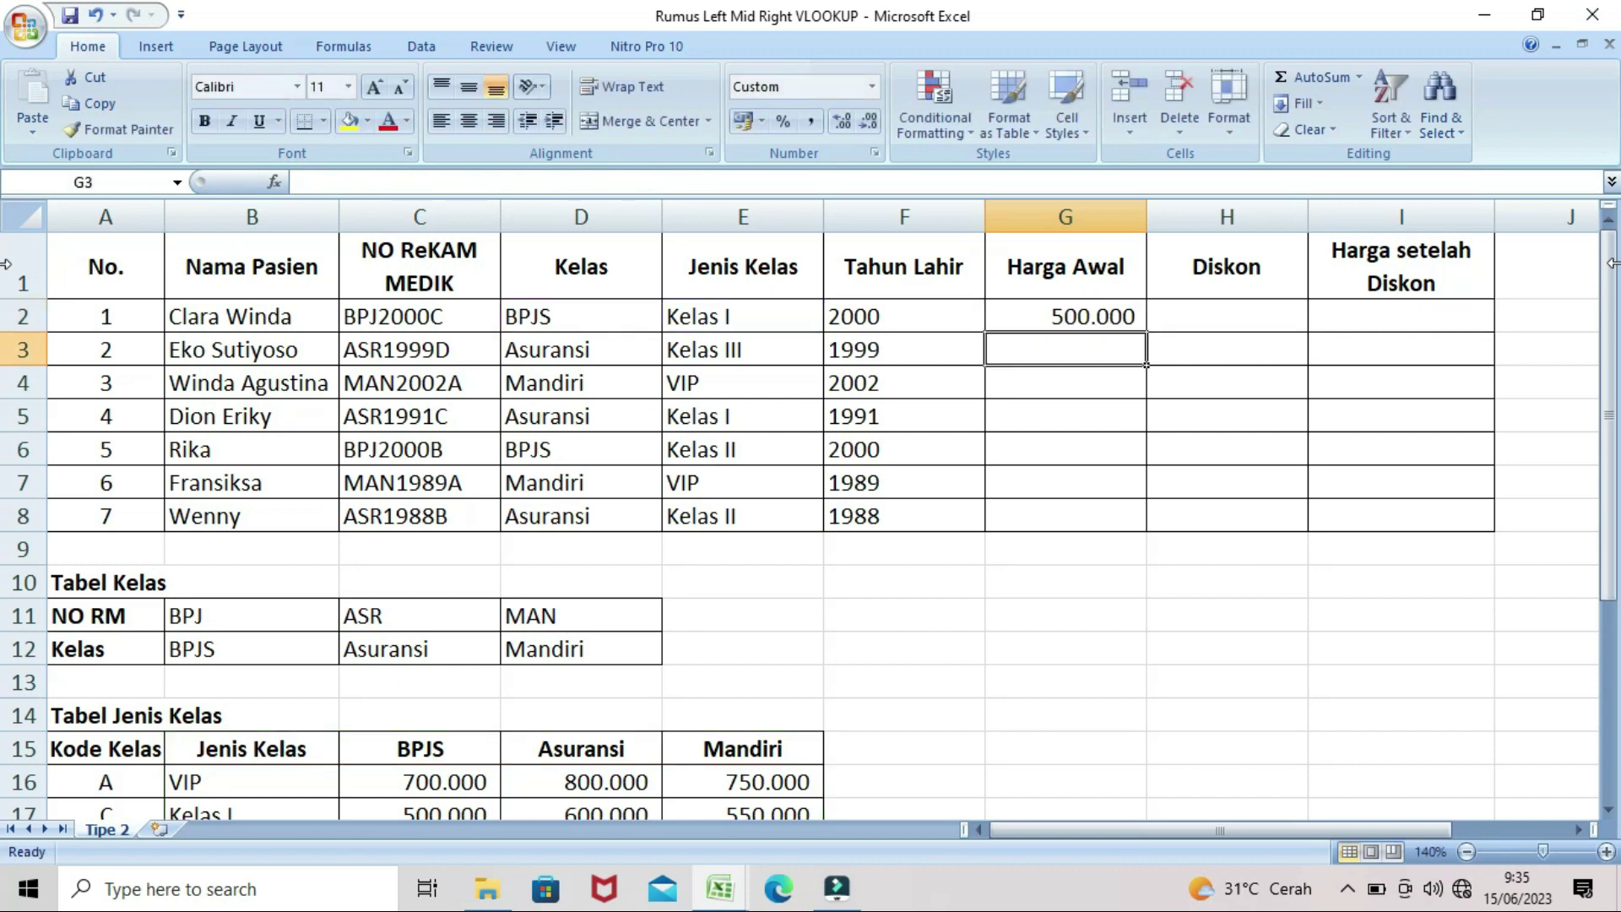
{"action": "left_click", "coordinate": [1073, 311]}
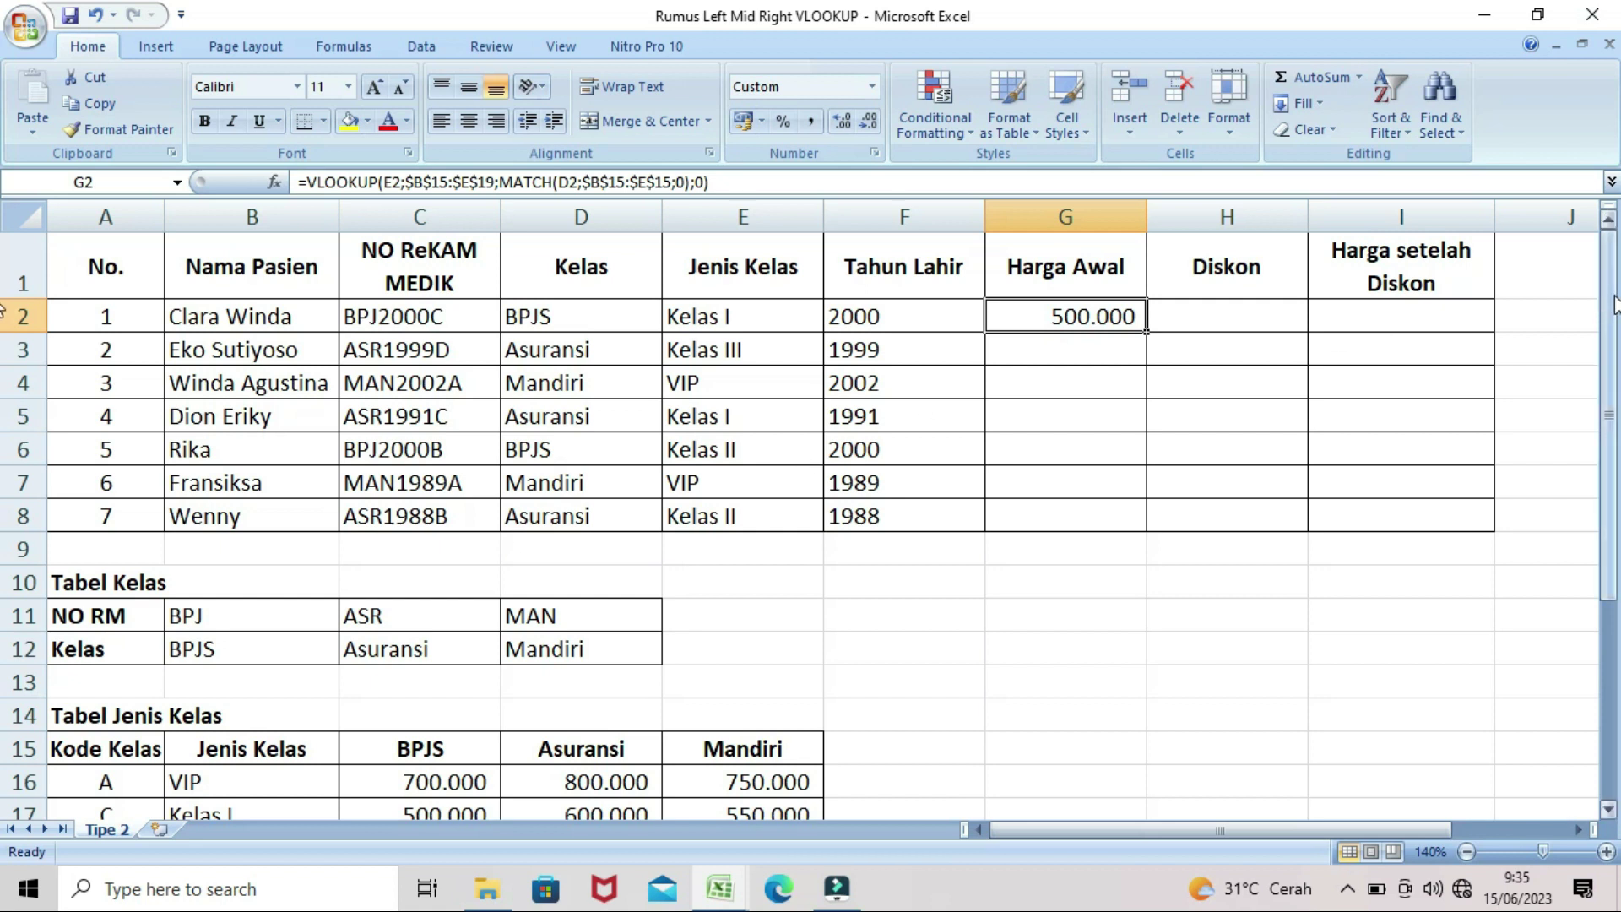
{"action": "left_click_drag", "start_coordinate": [1608, 414], "coordinate": [1608, 458]}
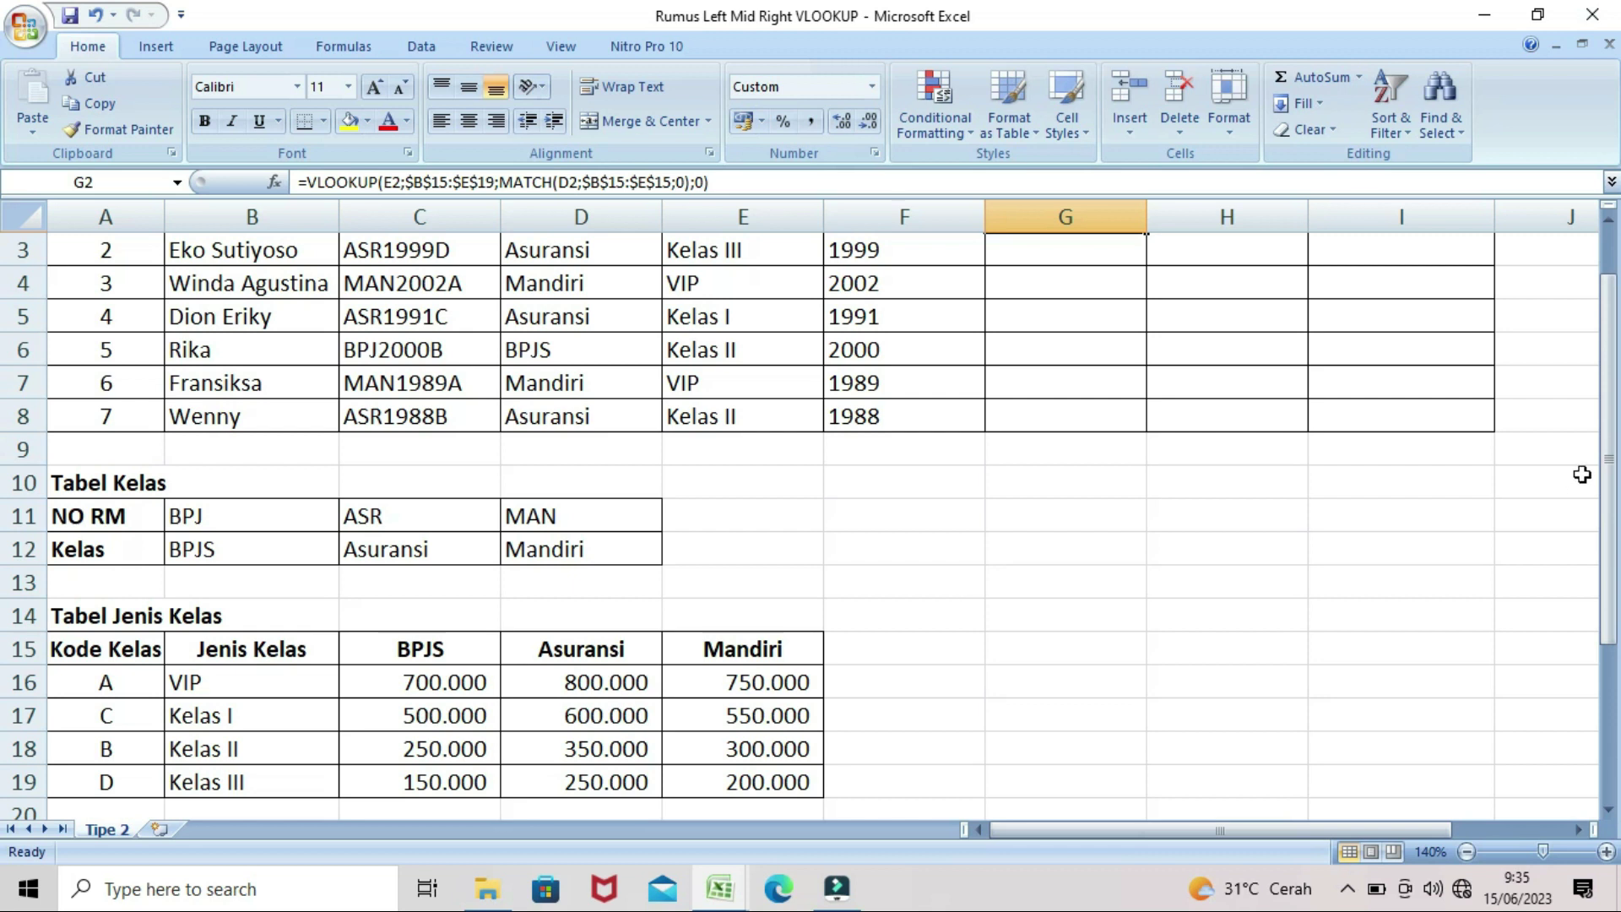
Step: Copy the G2 Harga Awal formula down to G8 and check the prices against Tabel Jenis Kelas
{"action": "left_click_drag", "start_coordinate": [1609, 473], "coordinate": [1605, 470]}
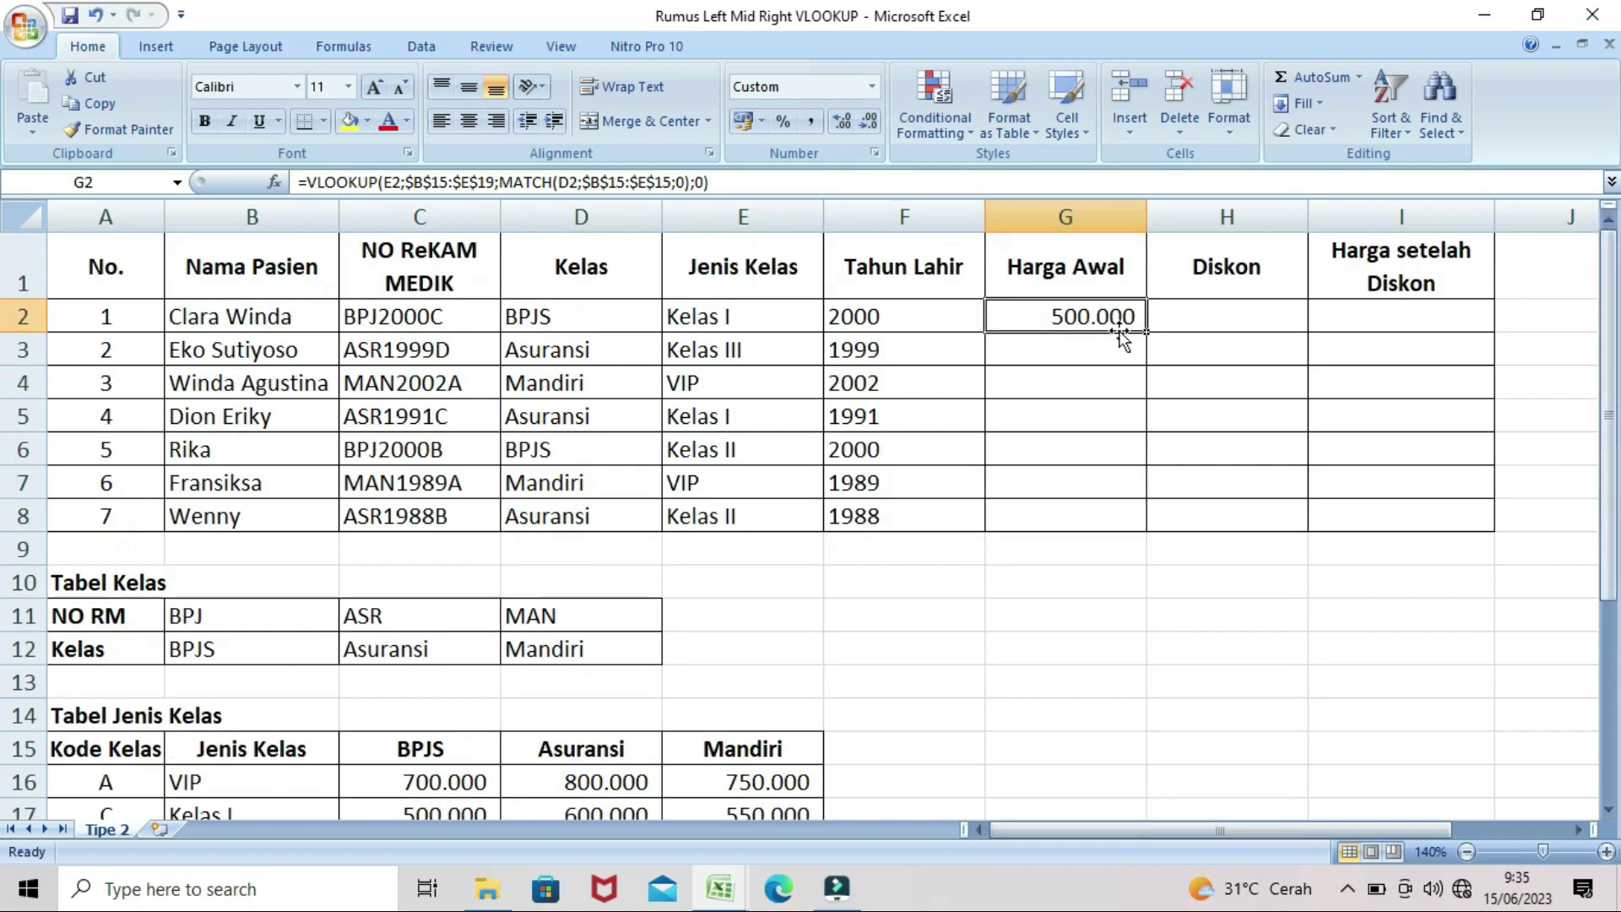
{"action": "left_click_drag", "start_coordinate": [1146, 332], "coordinate": [1151, 533]}
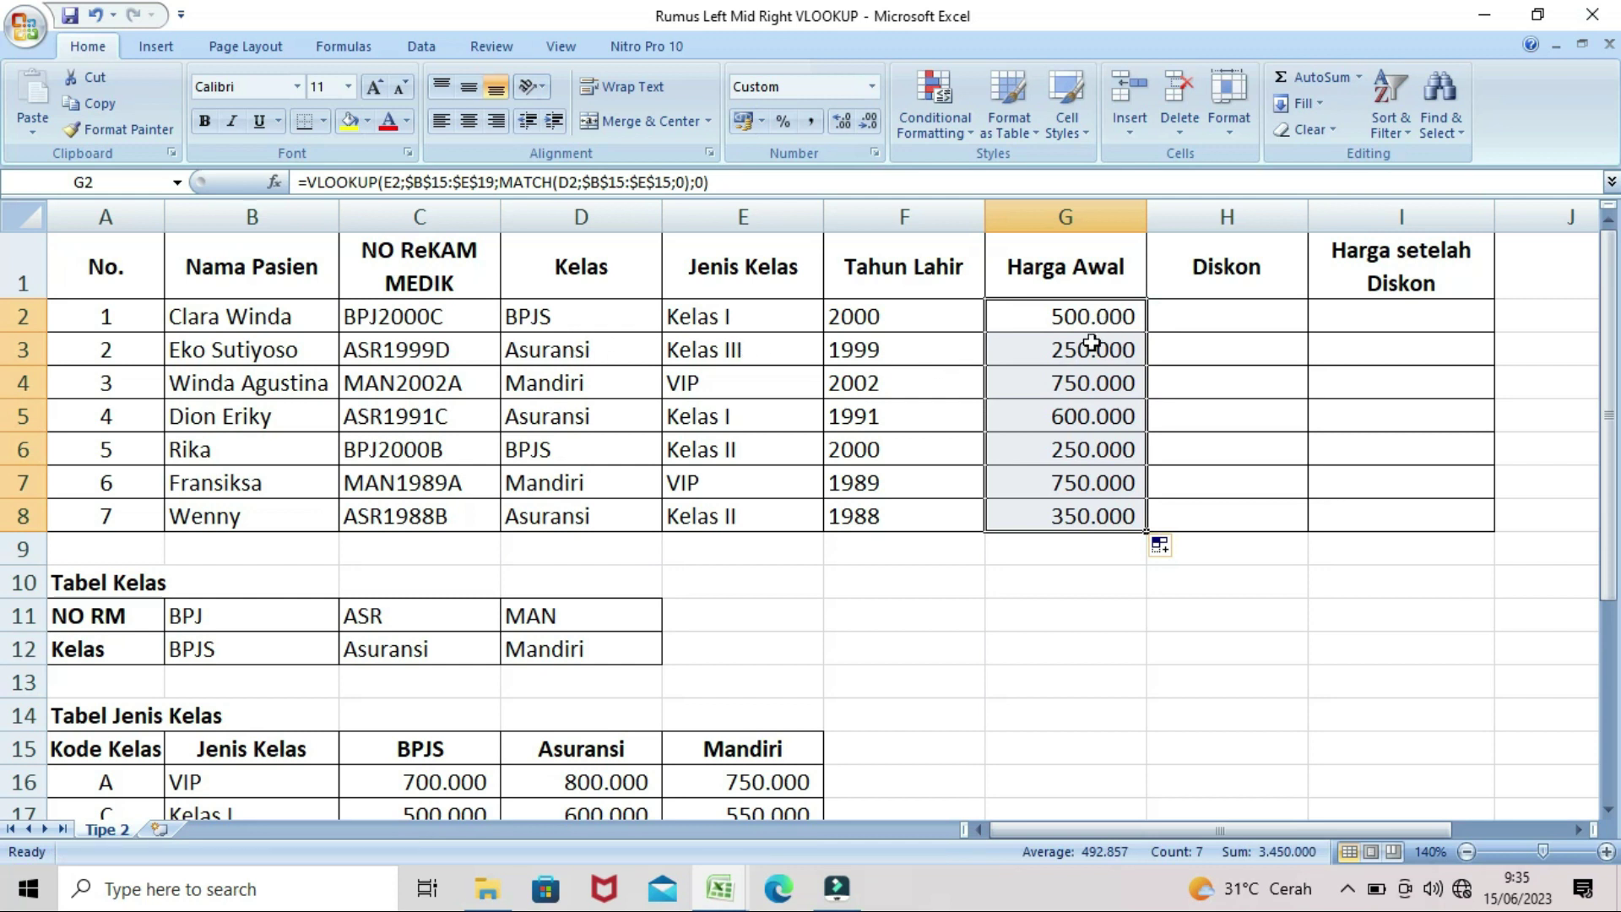
{"action": "left_click_drag", "start_coordinate": [1611, 372], "coordinate": [1611, 485]}
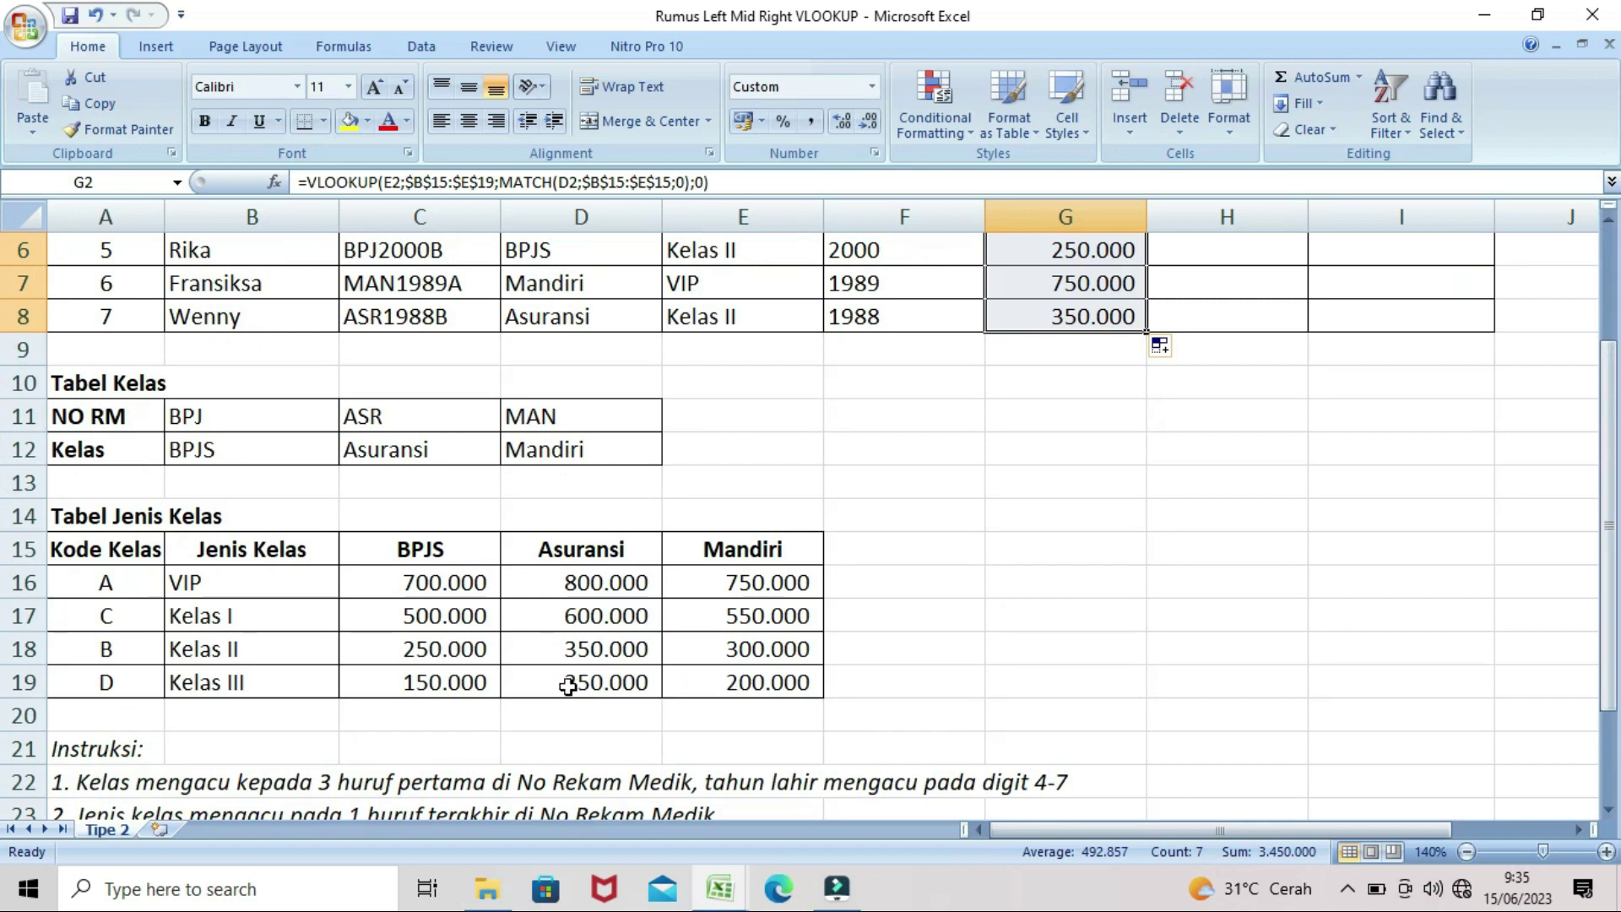
{"action": "left_click_drag", "start_coordinate": [1611, 456], "coordinate": [1611, 342]}
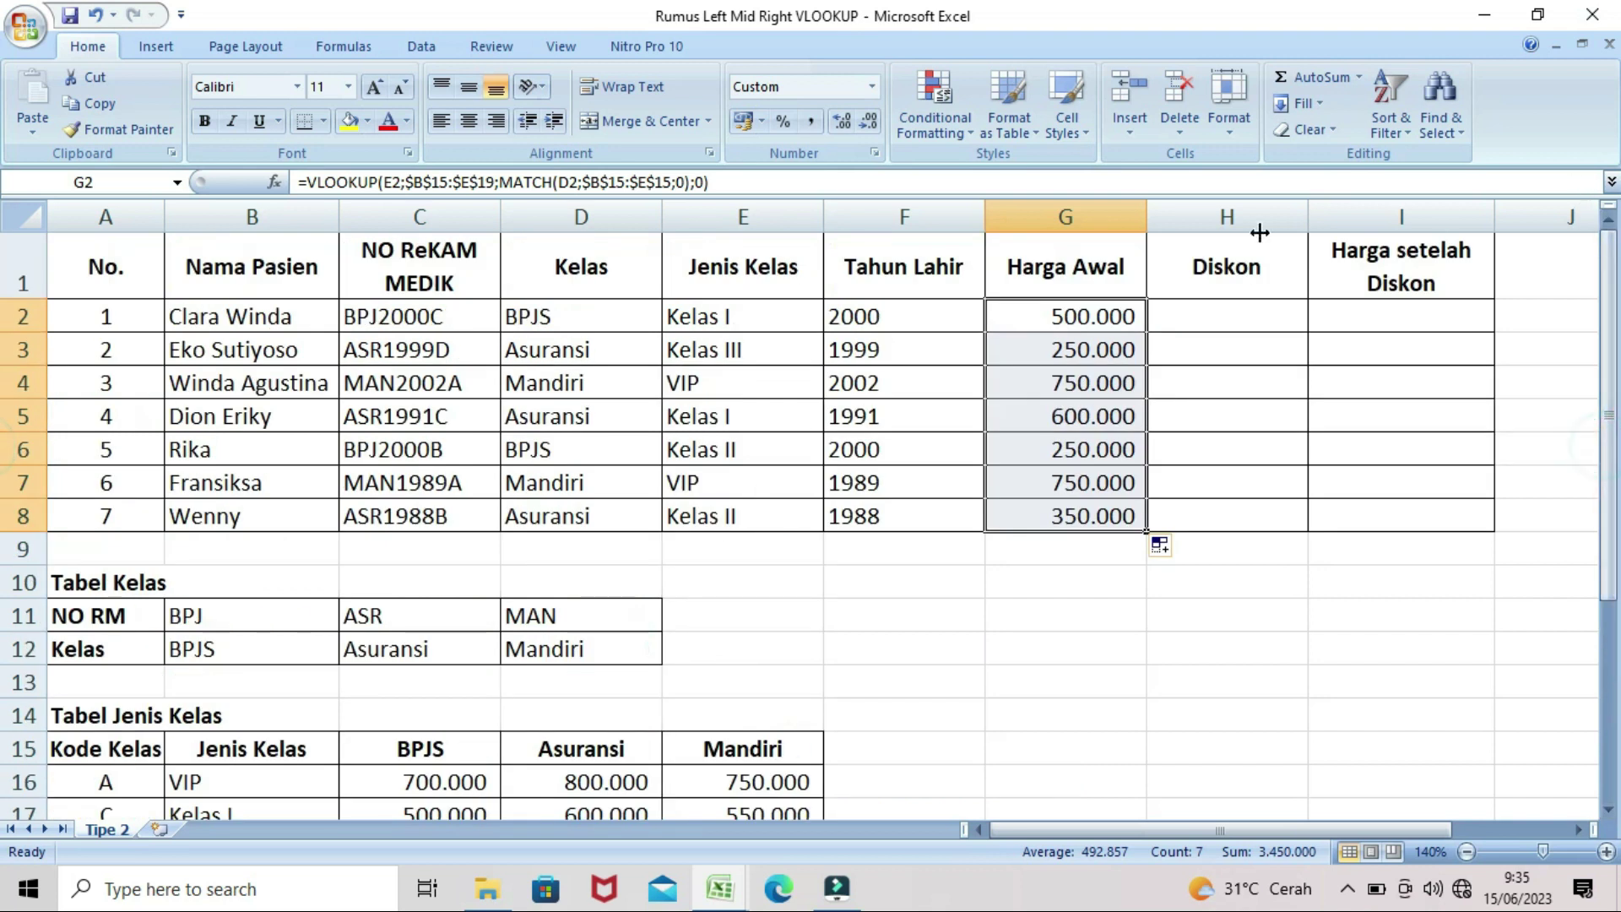
{"action": "left_click", "coordinate": [1074, 314]}
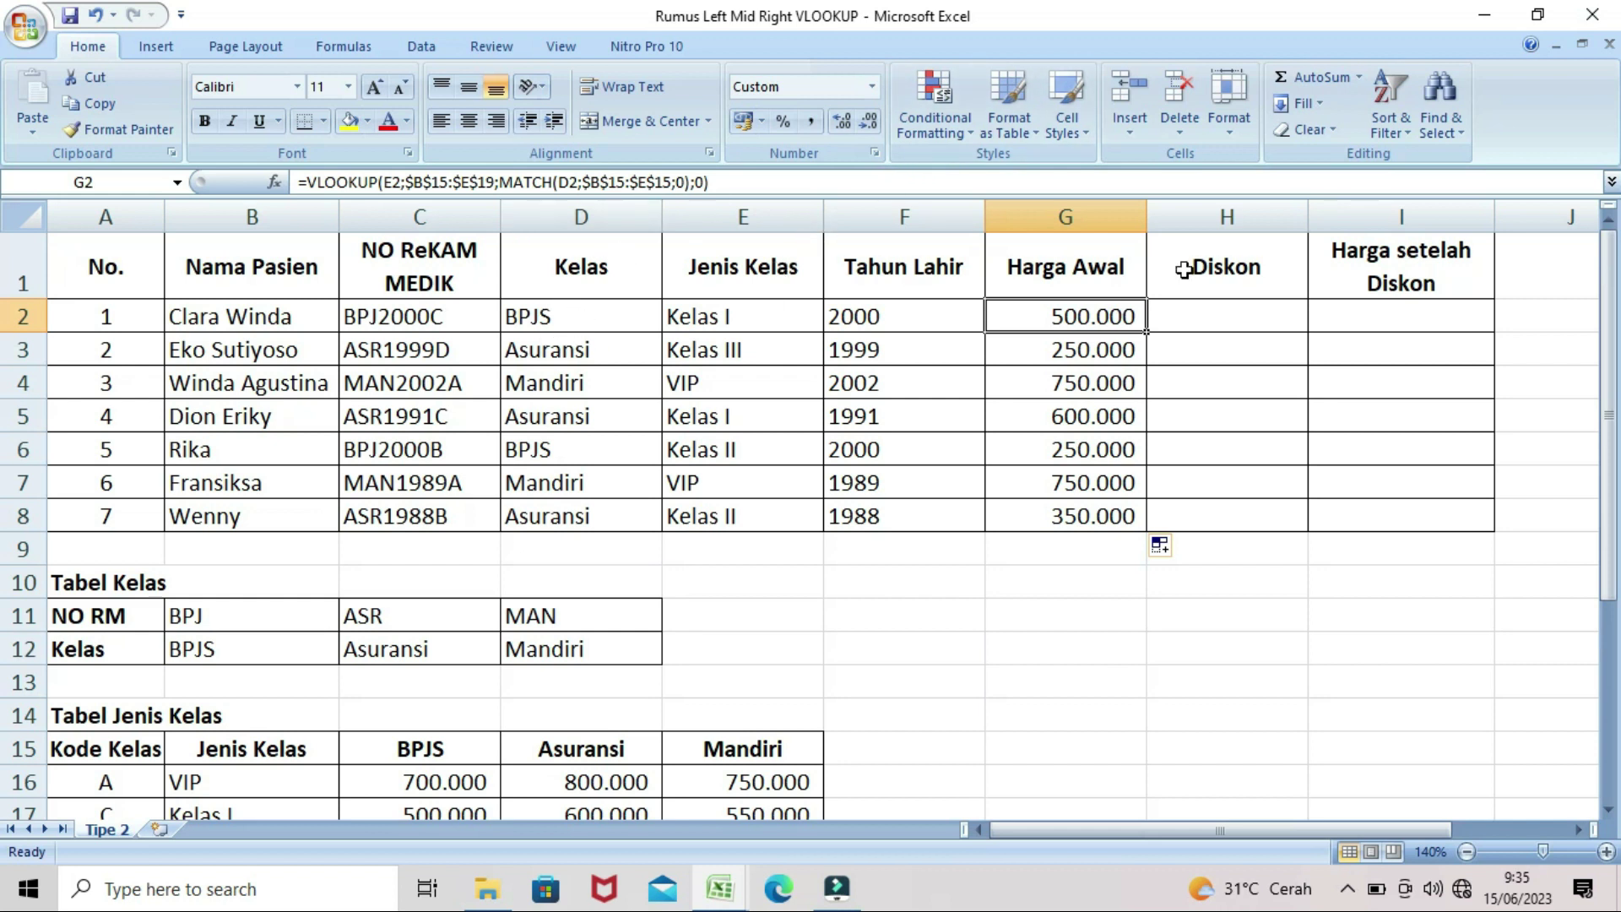
Step: Following instruction 4, enter =G2*10% in H2 as the Diskon formula and copy it down to H8
{"action": "left_click", "coordinate": [1249, 312]}
{"action": "left_click_drag", "start_coordinate": [1609, 300], "coordinate": [1609, 308]}
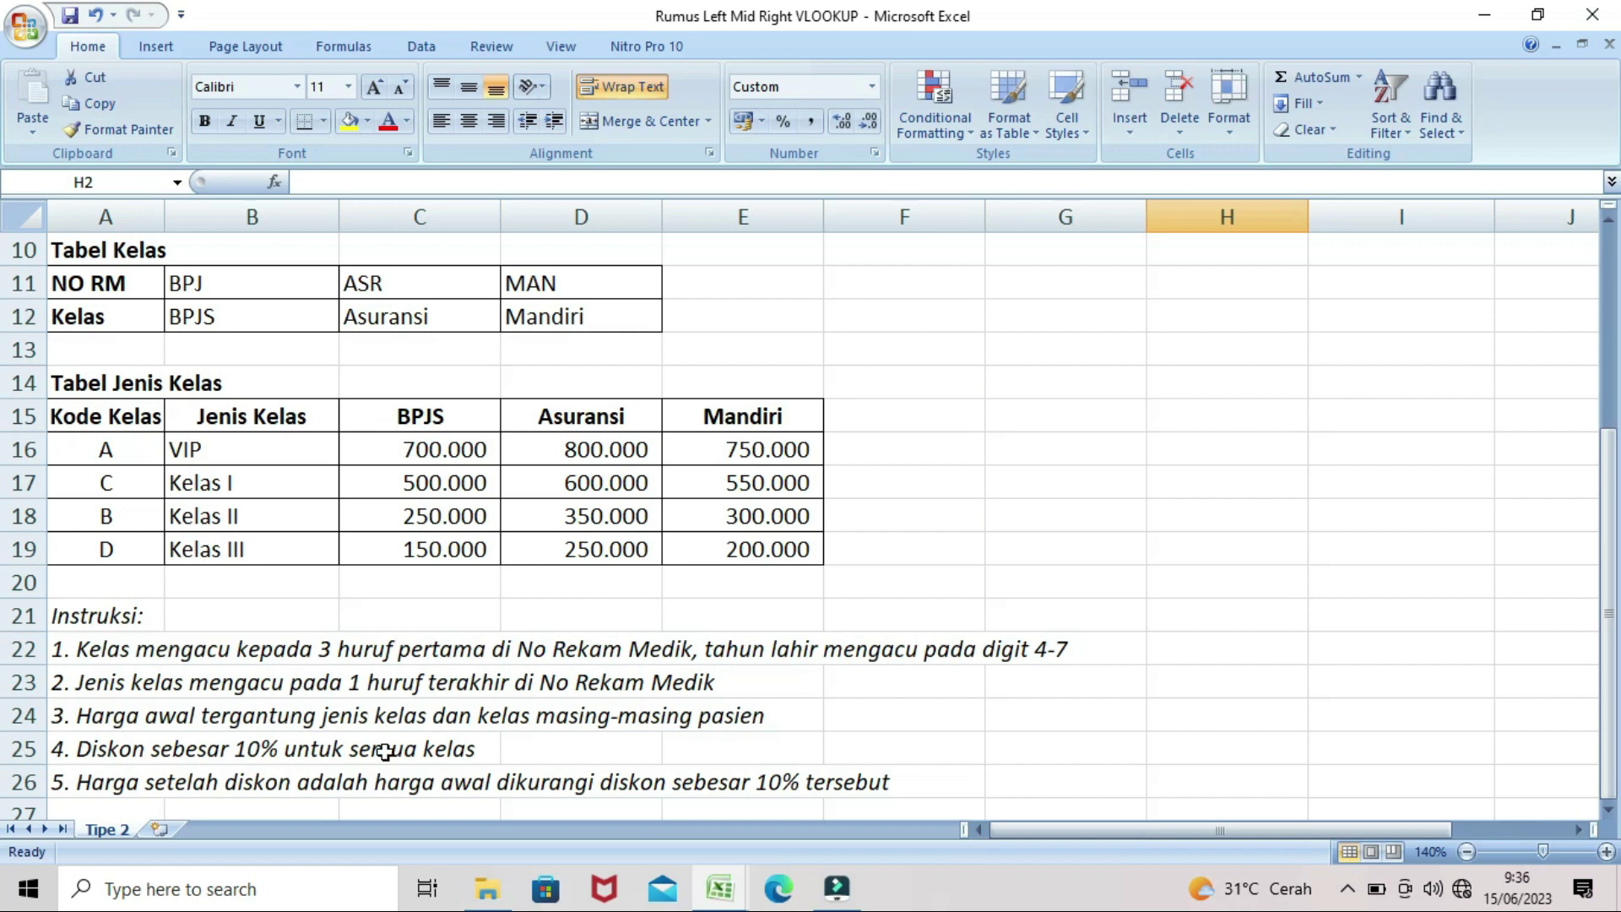
{"action": "left_click_drag", "start_coordinate": [1609, 633], "coordinate": [1602, 393]}
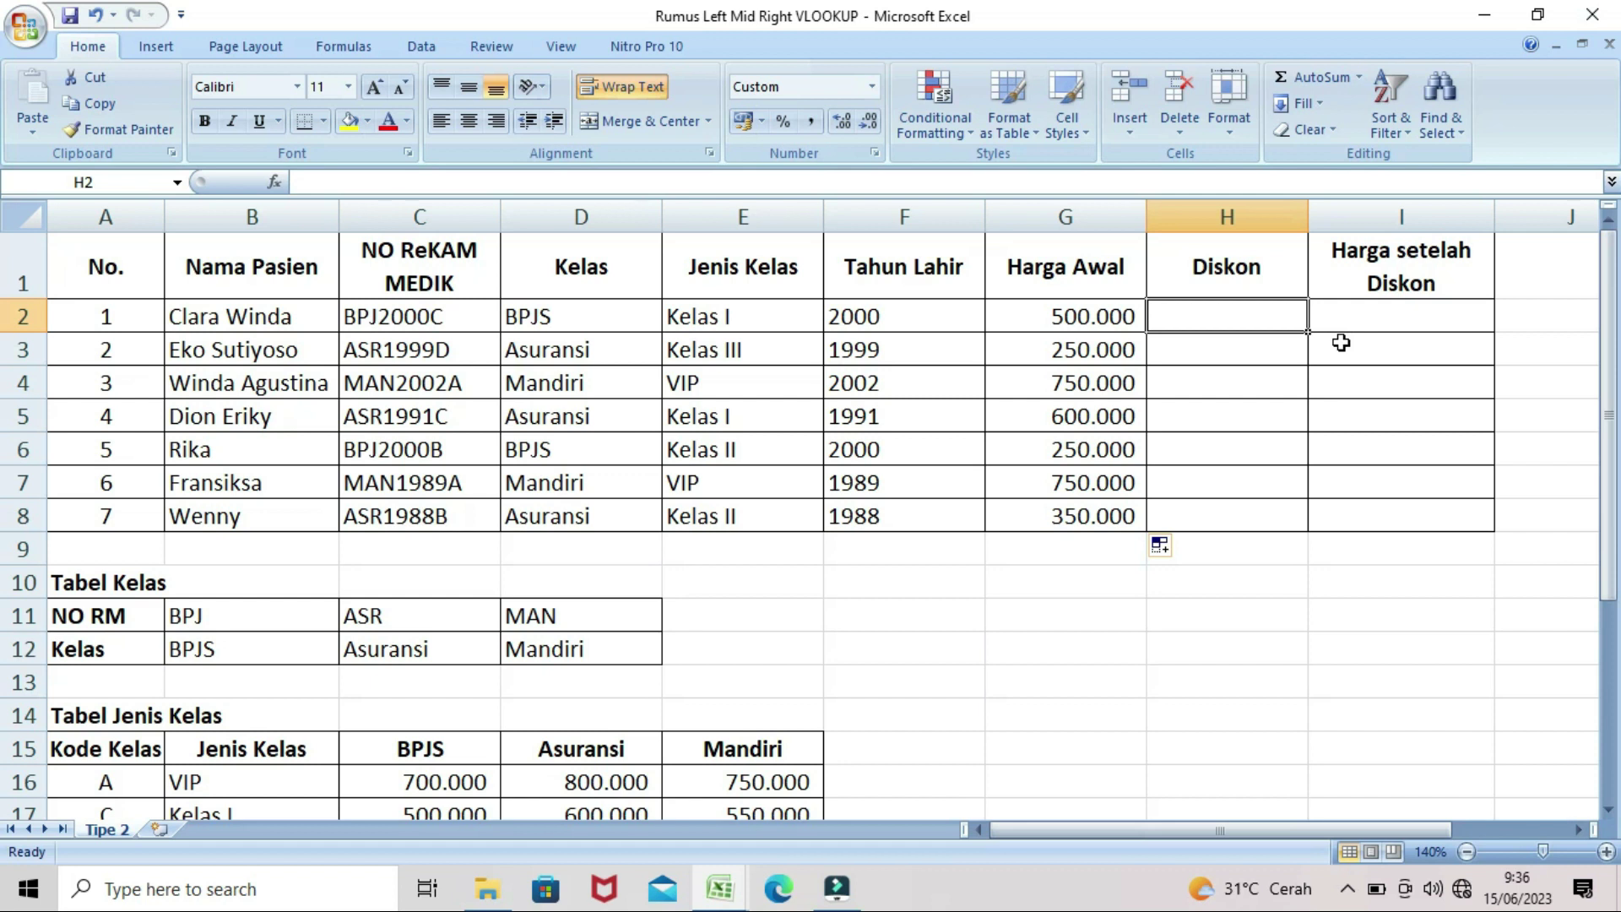
{"action": "type", "text": "="}
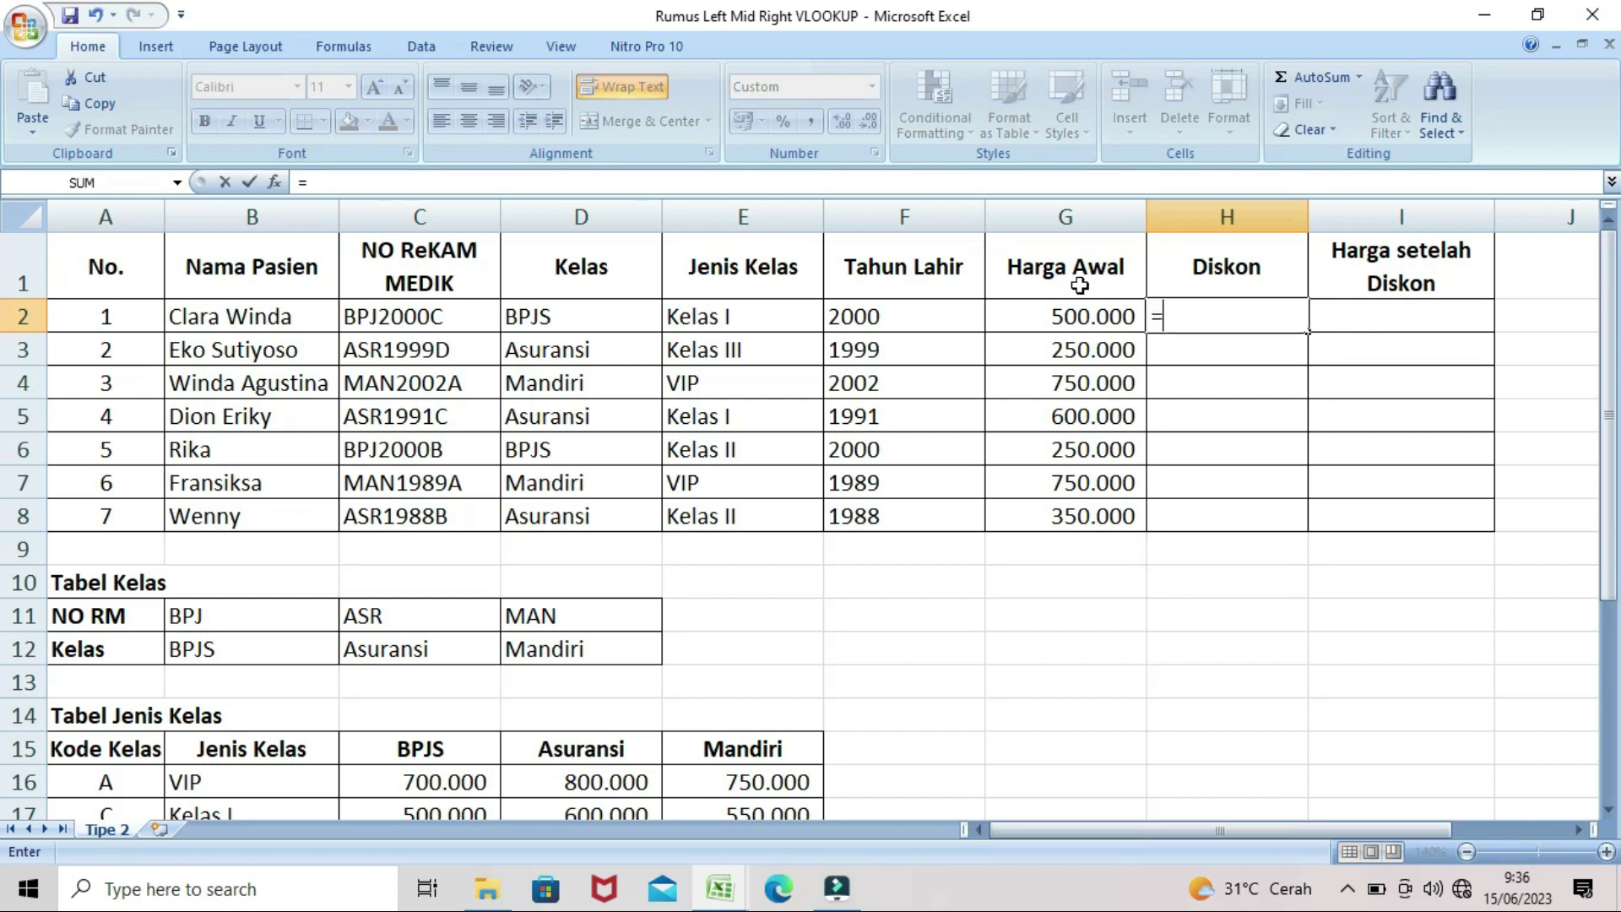
{"action": "left_click", "coordinate": [1028, 318]}
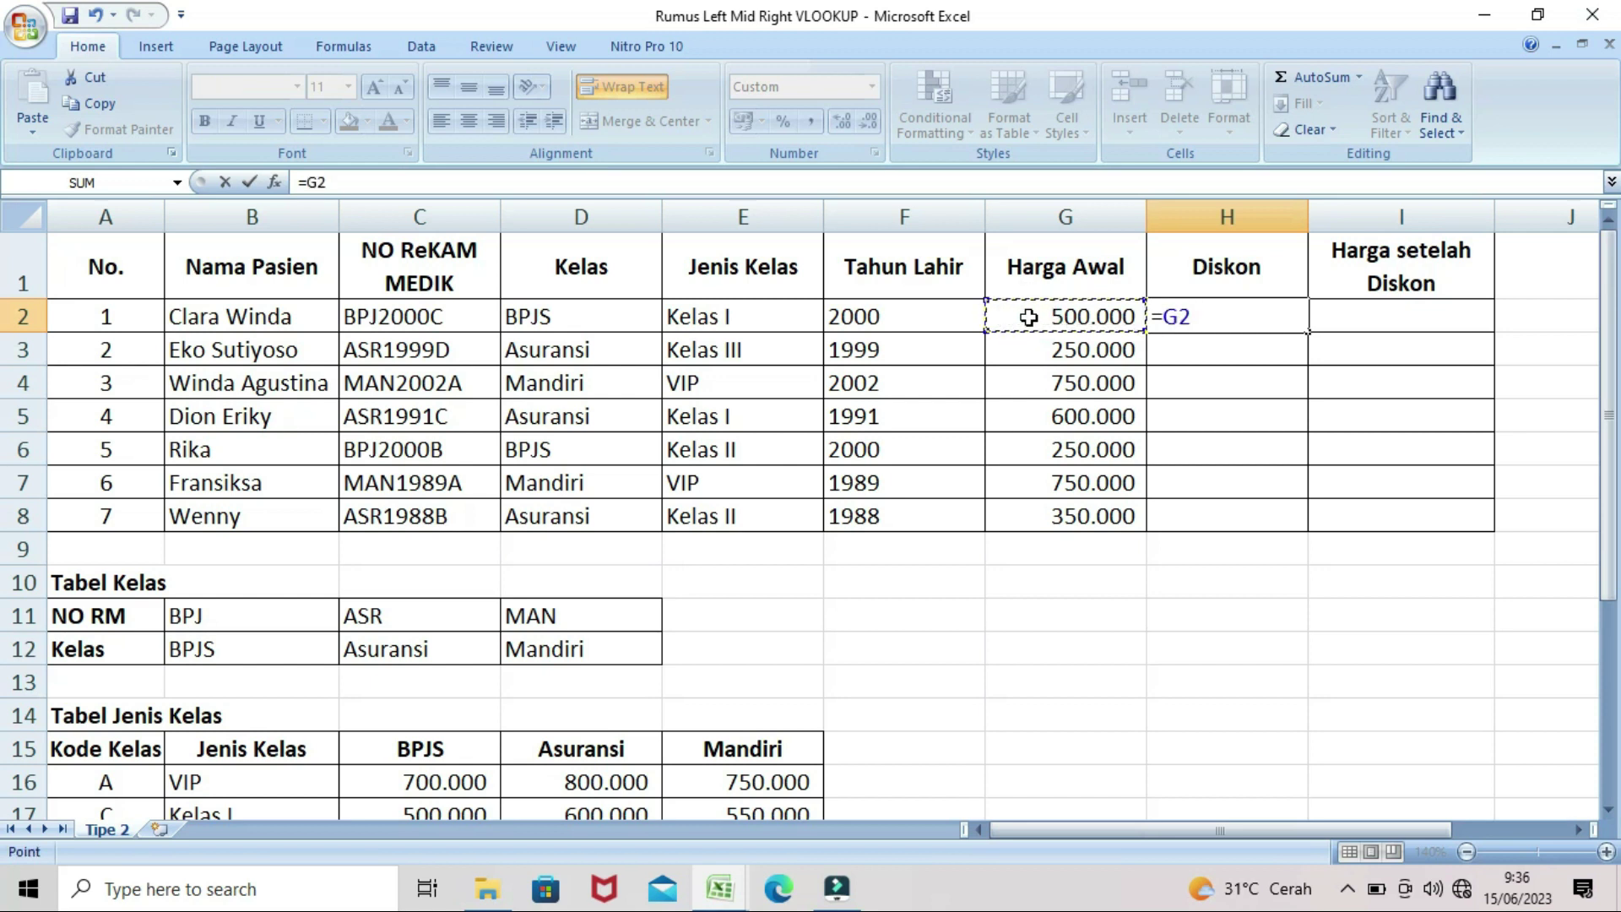
{"action": "type", "text": "*5%"}
{"action": "mouse_move", "coordinate": [1613, 347]}
{"action": "left_mouse_down"}
{"action": "mouse_move", "coordinate": [1613, 371]}
{"action": "mouse_move", "coordinate": [1613, 338]}
{"action": "left_mouse_up"}
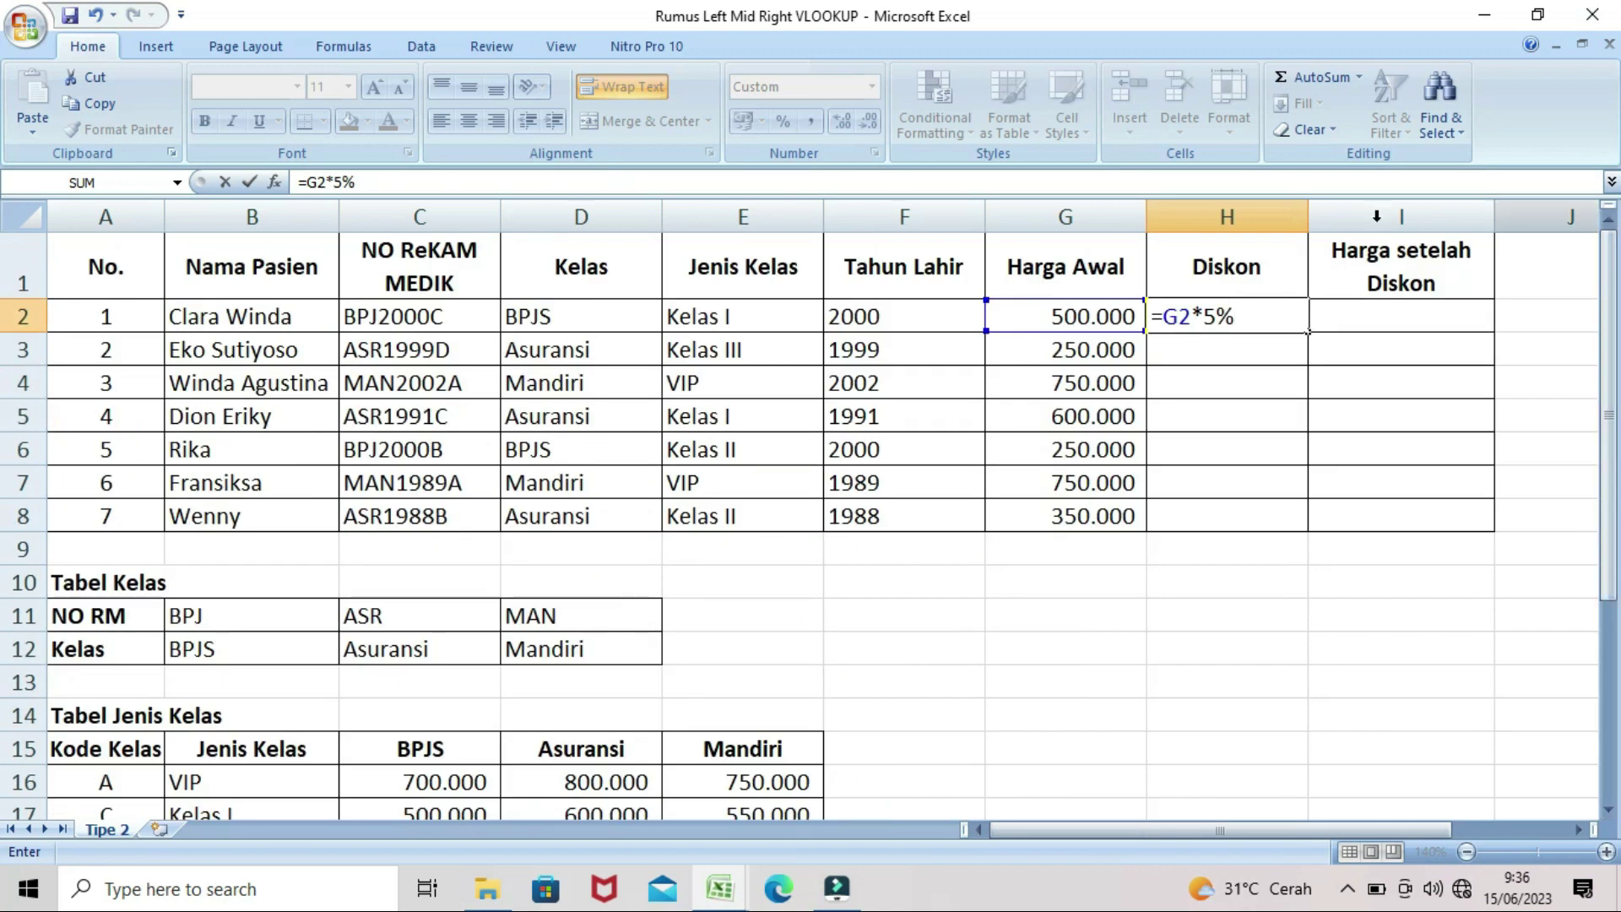
{"action": "key", "text": "BackSpace"}
{"action": "key", "text": "BackSpace"}
{"action": "type", "text": "1"}
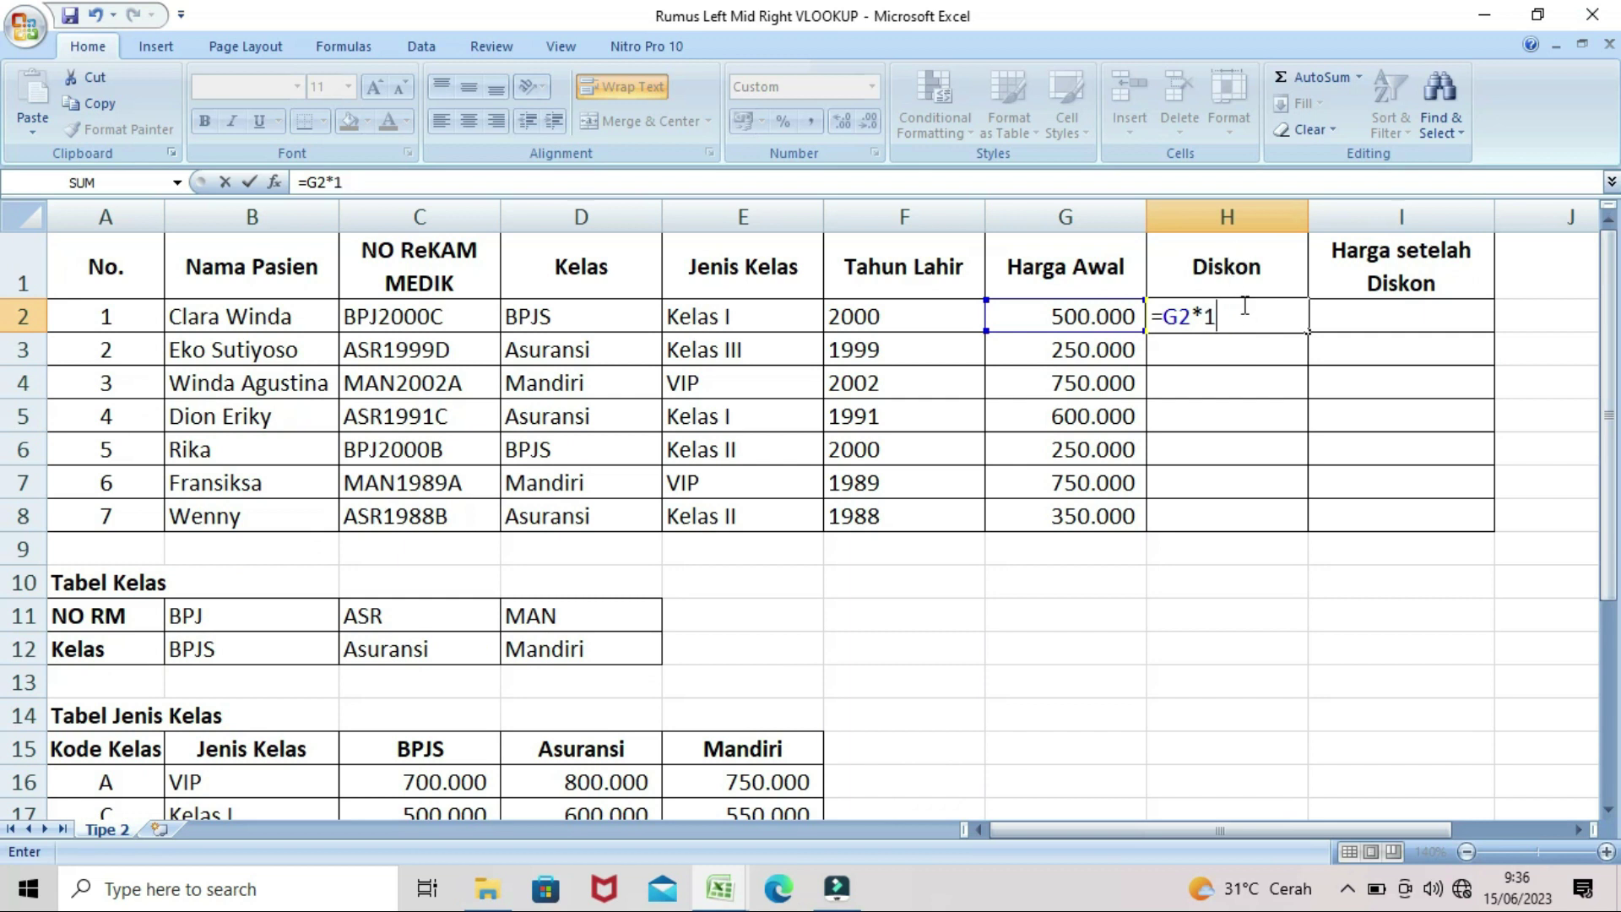
{"action": "type", "text": "0%"}
{"action": "key", "text": "Return"}
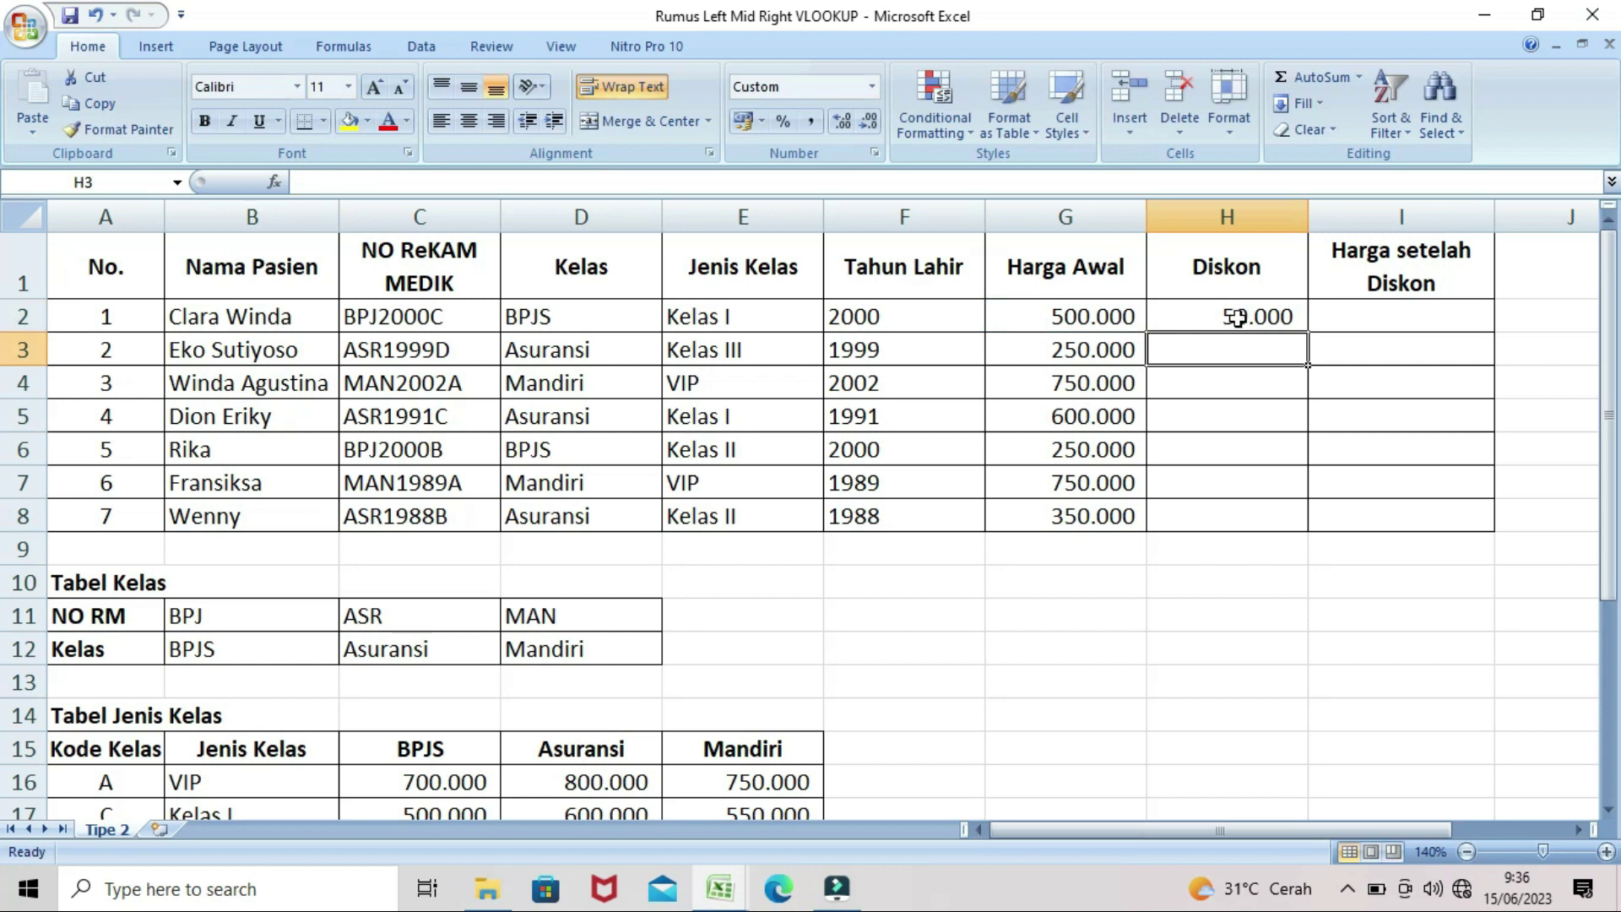
{"action": "left_click", "coordinate": [1237, 317]}
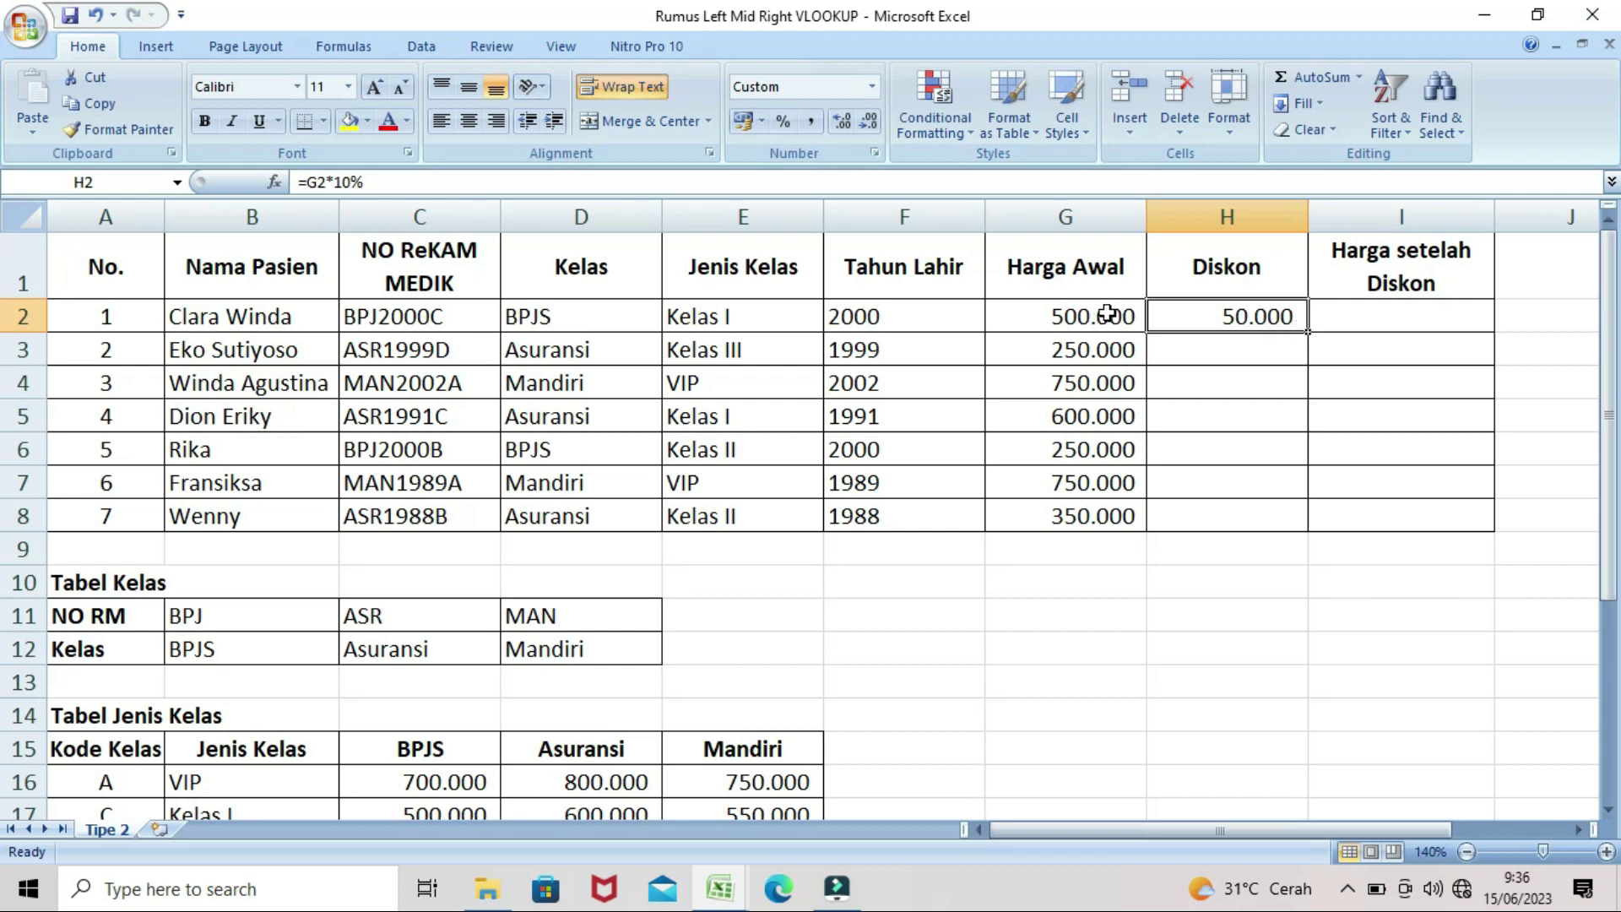
{"action": "left_click_drag", "start_coordinate": [1308, 333], "coordinate": [1308, 537]}
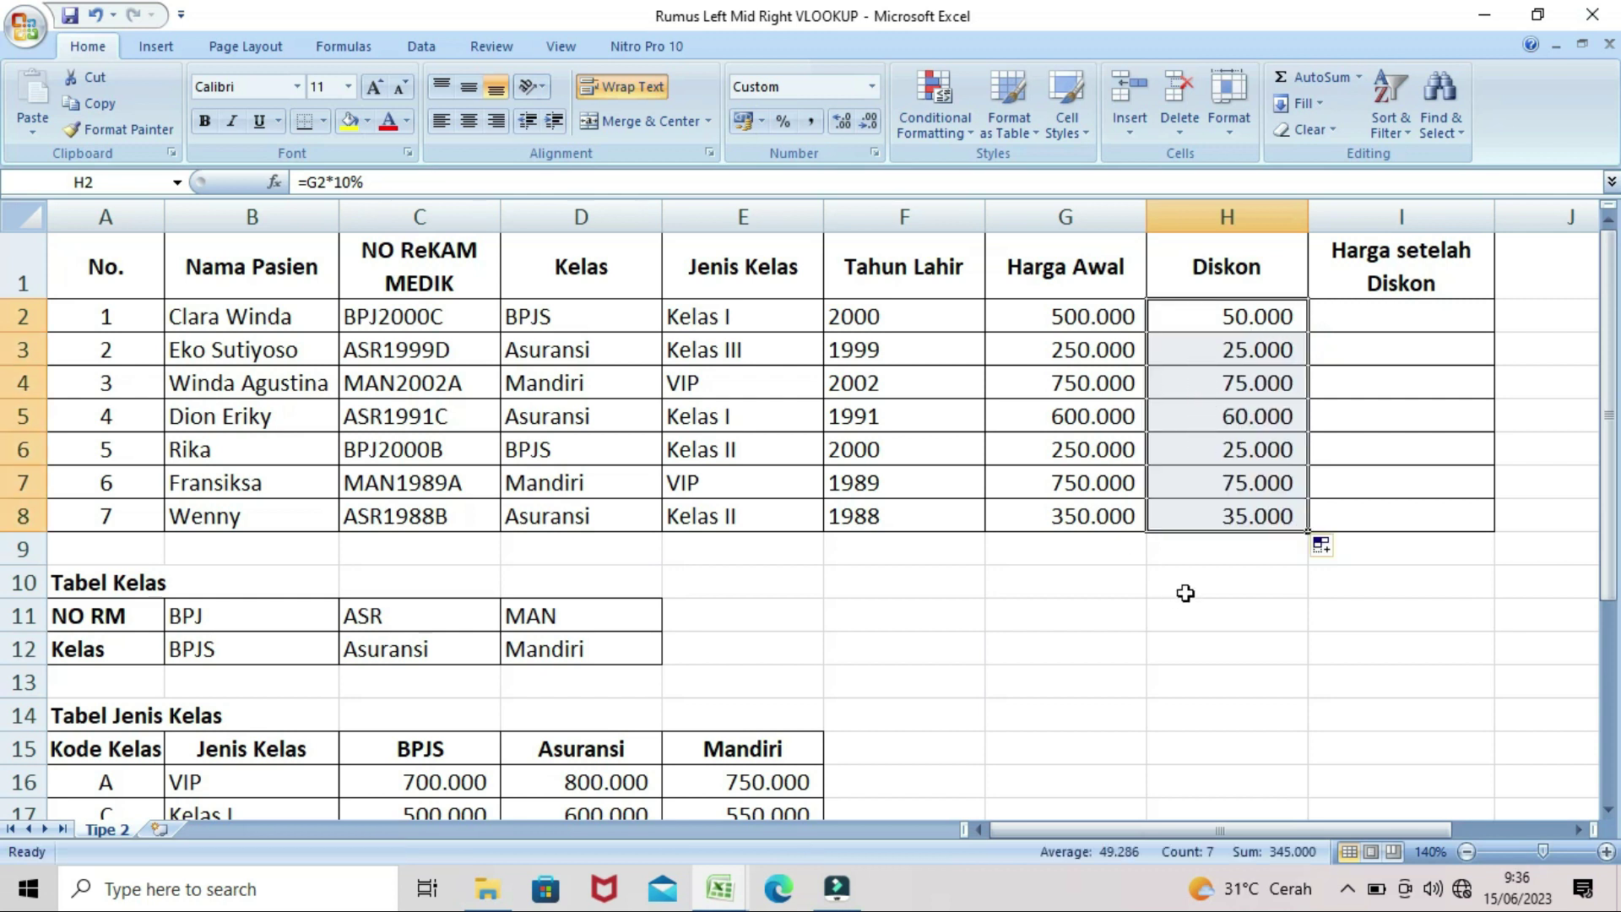
Step: Enter =G2-H2 in I2 for Harga setelah Diskon and copy the formula down to I8
{"action": "left_click", "coordinate": [1374, 313]}
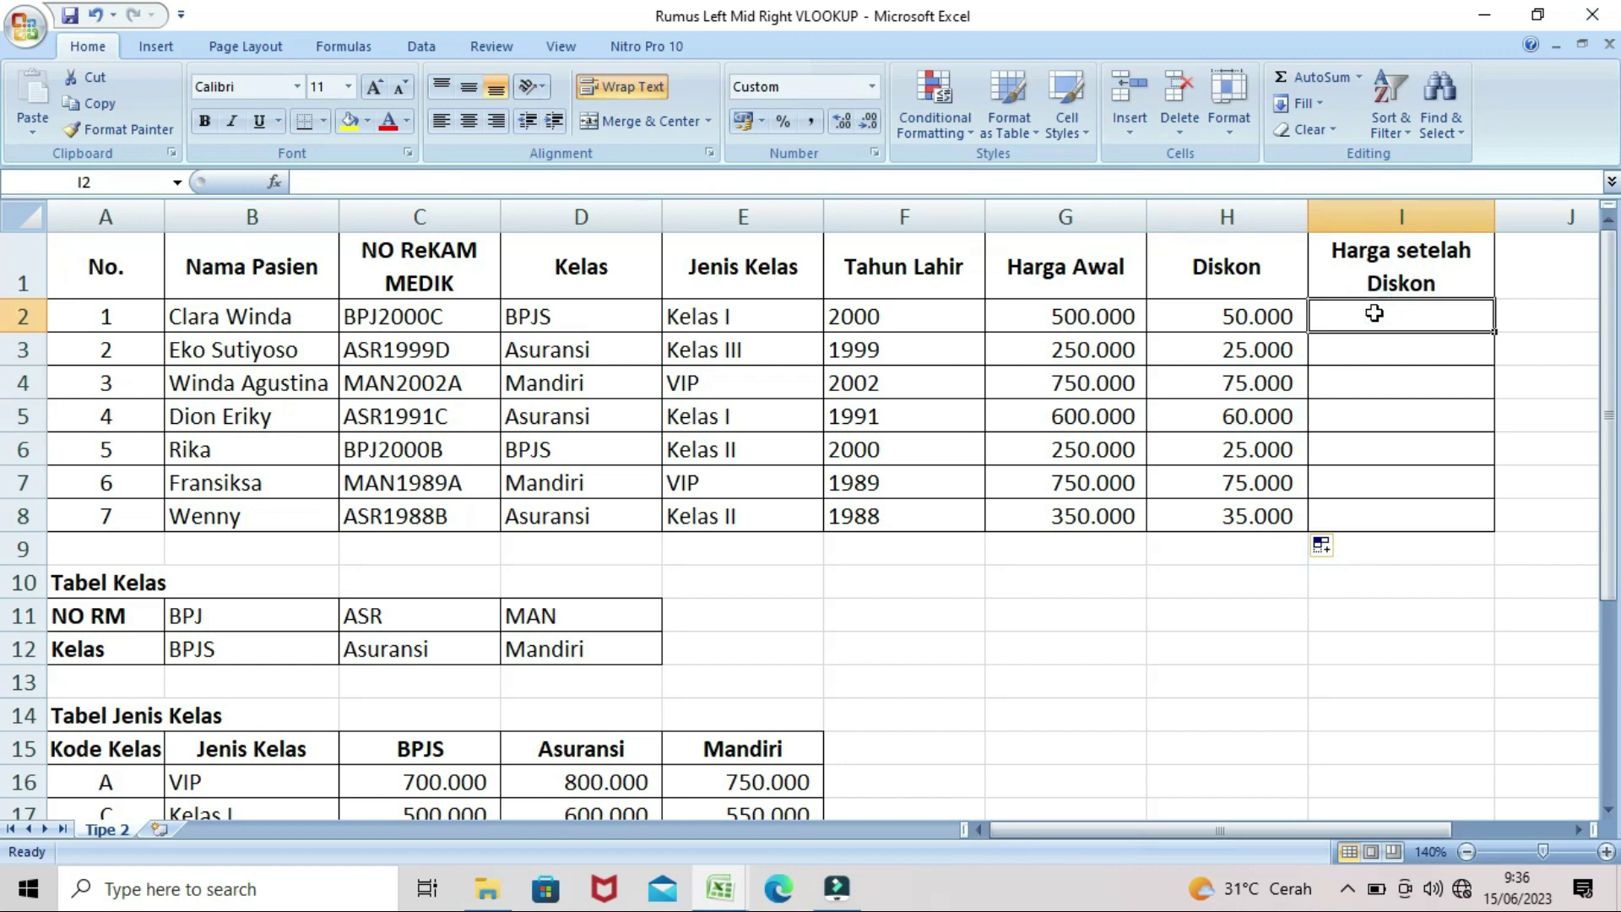
{"action": "type", "text": "="}
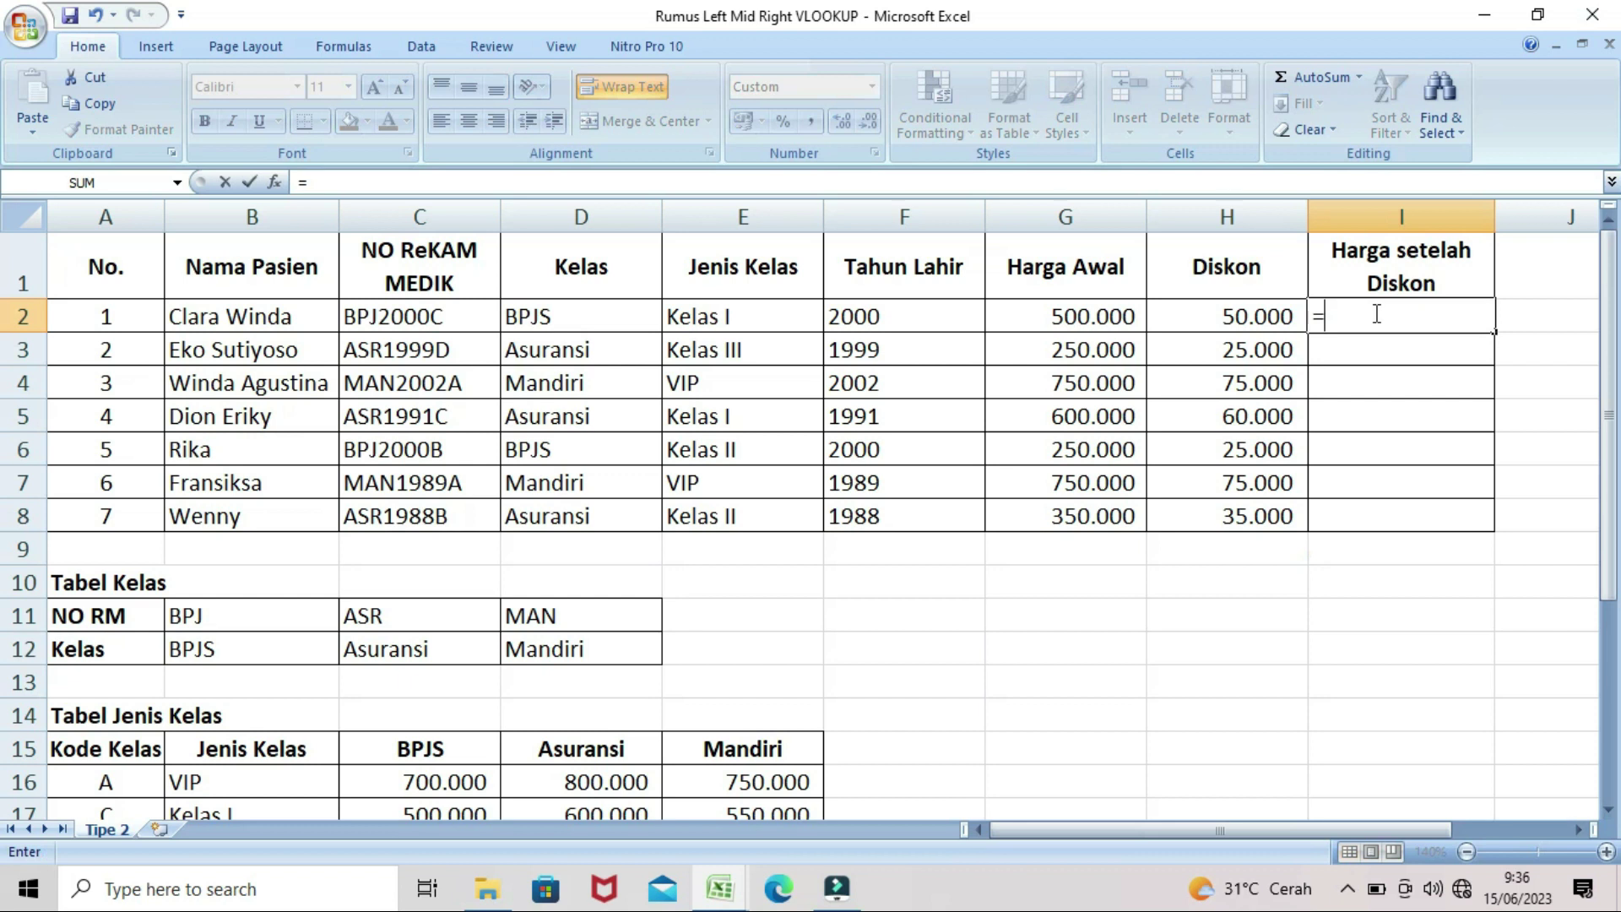
{"action": "left_click", "coordinate": [1060, 316]}
{"action": "type", "text": "-"}
{"action": "left_click", "coordinate": [1230, 318]}
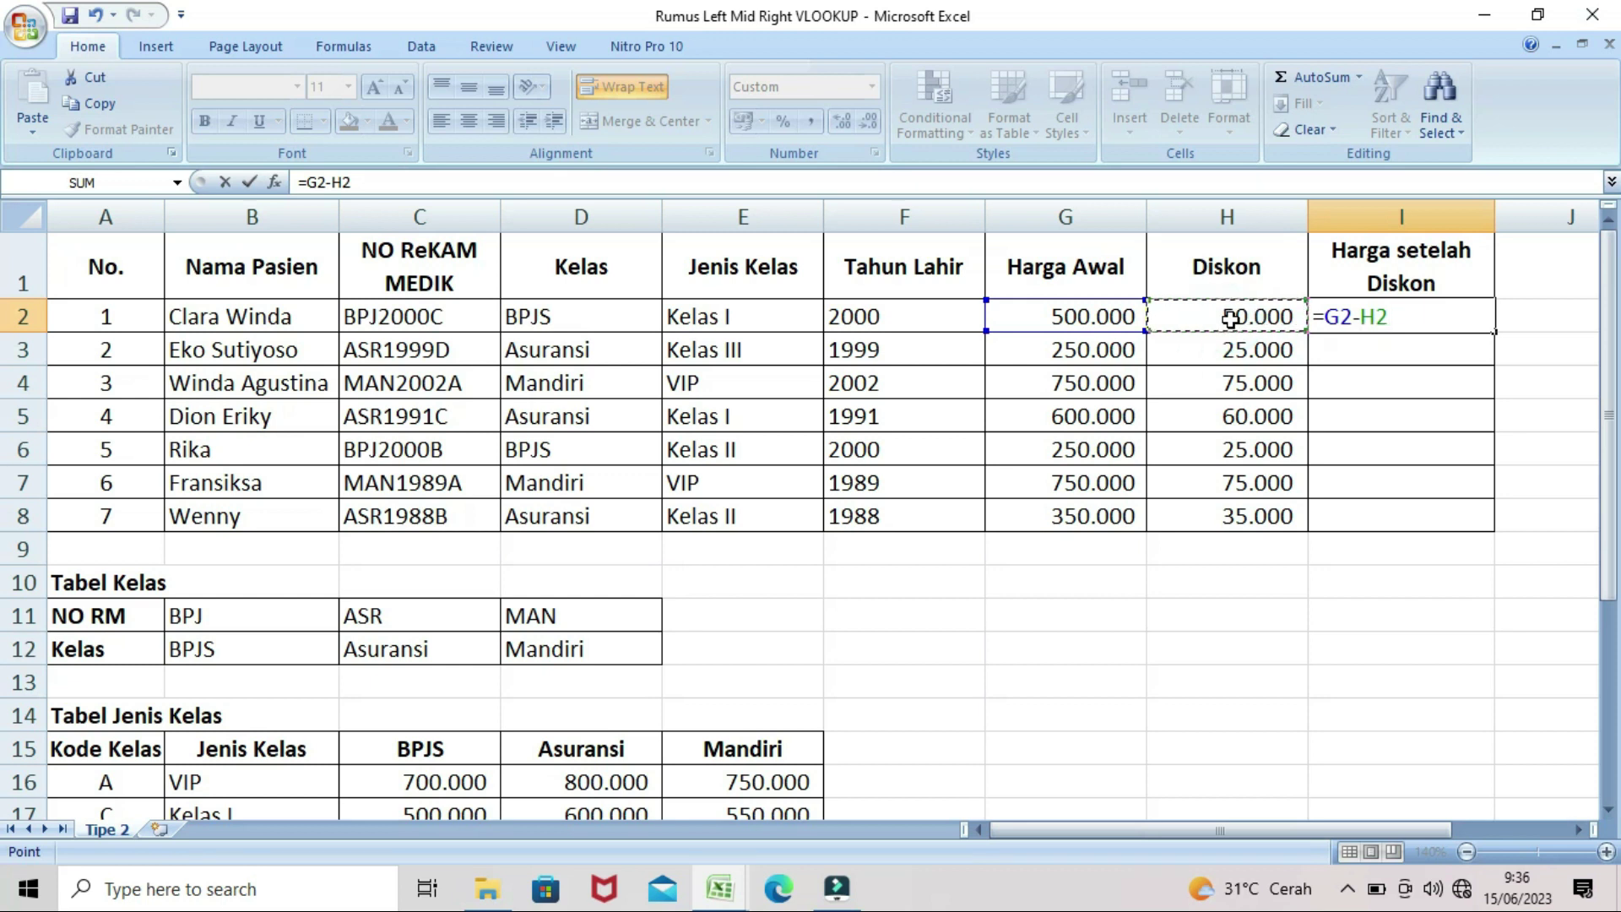
{"action": "key", "text": "Return"}
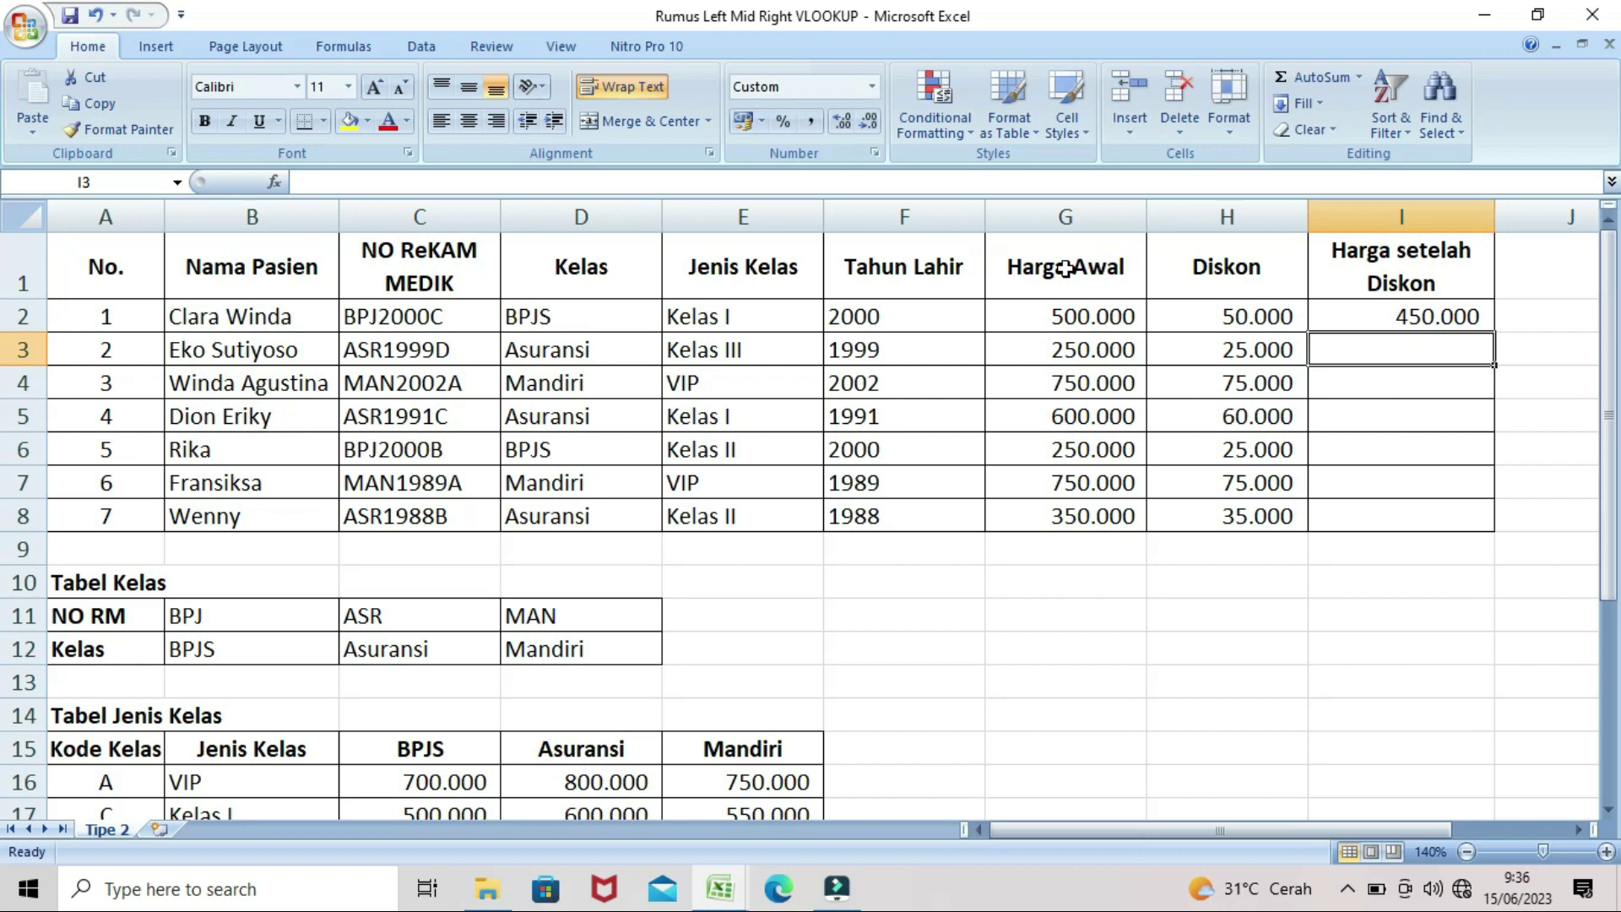
{"action": "left_click", "coordinate": [1370, 319]}
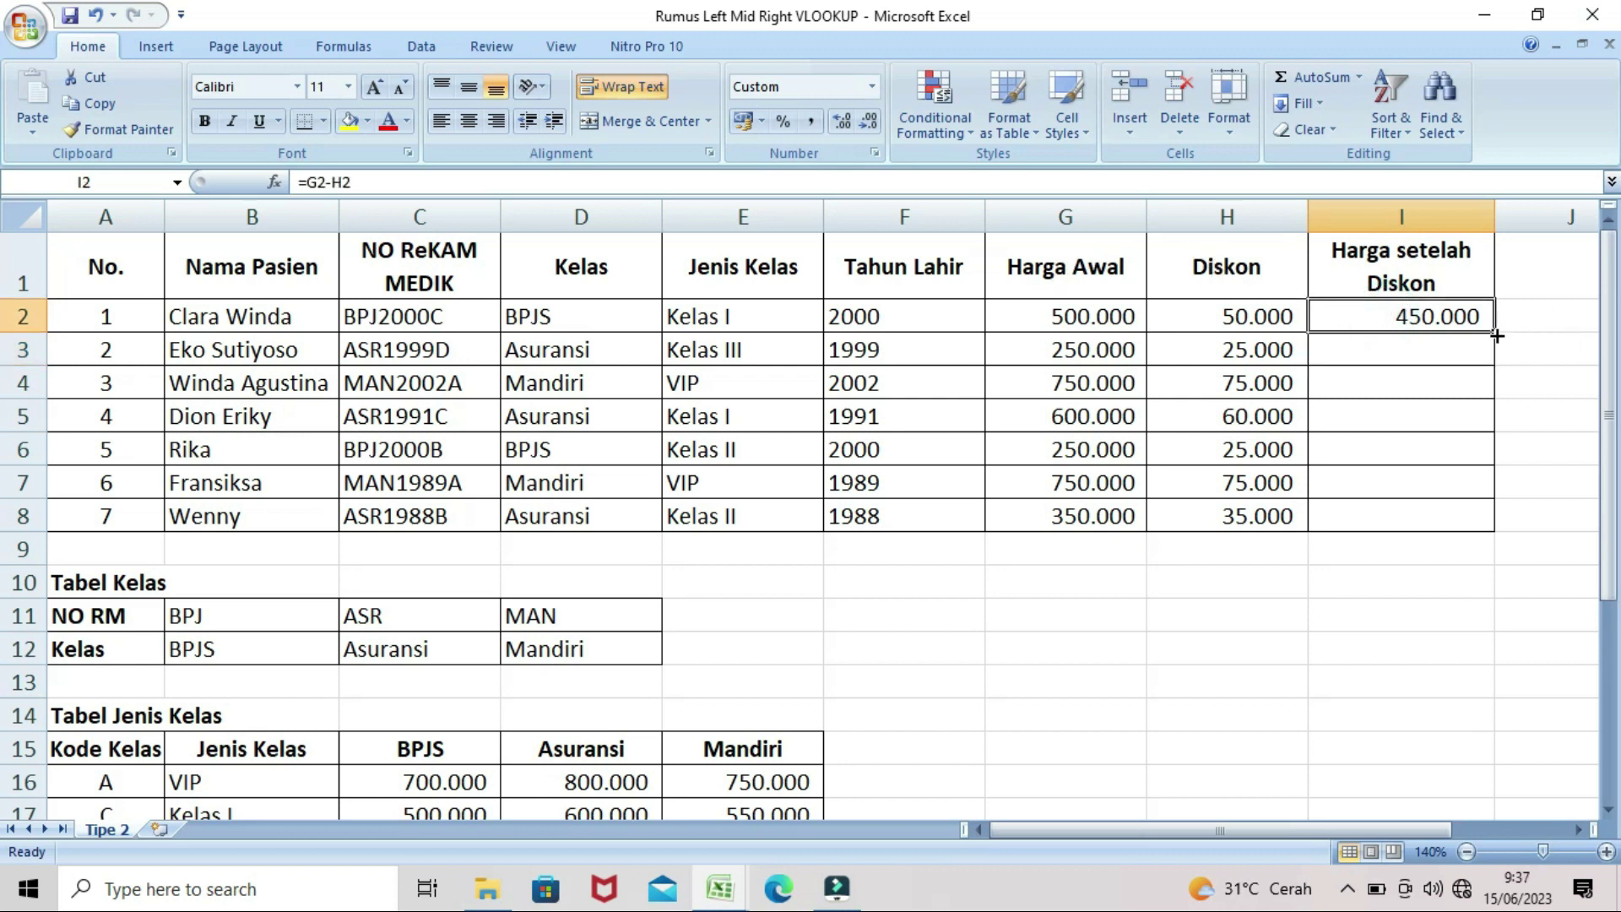
{"action": "left_click_drag", "start_coordinate": [1496, 335], "coordinate": [1494, 531]}
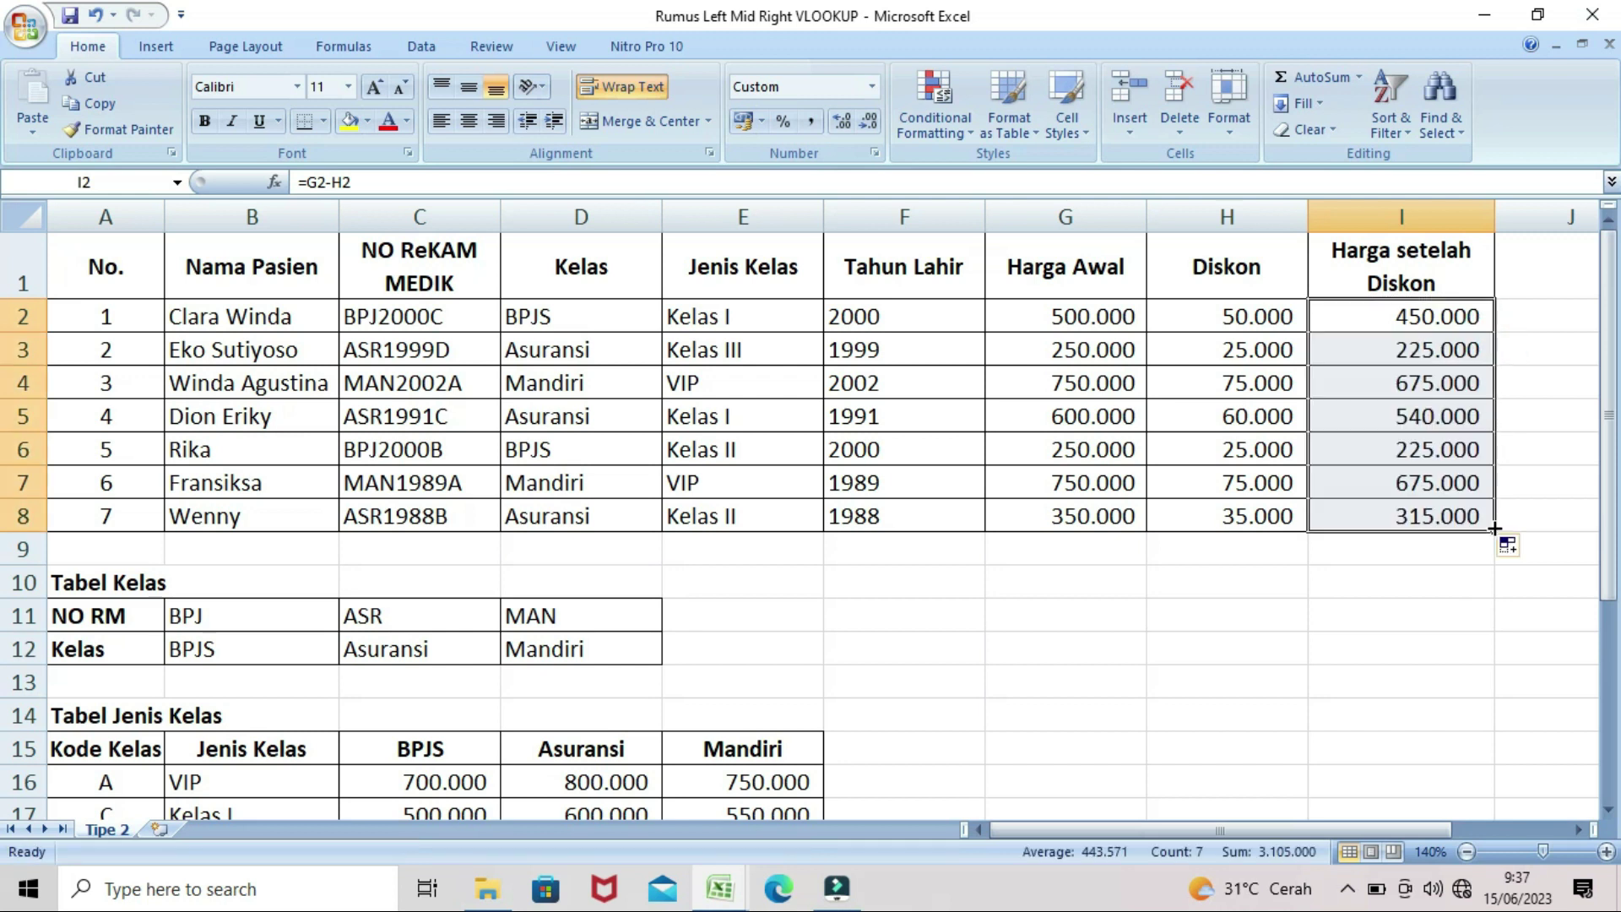
{"action": "left_click", "coordinate": [1361, 637]}
Step: Format the Harga setelah Diskon values in I2:I8 as Accounting with the Rp symbol
{"action": "left_click_drag", "start_coordinate": [1336, 314], "coordinate": [1415, 512]}
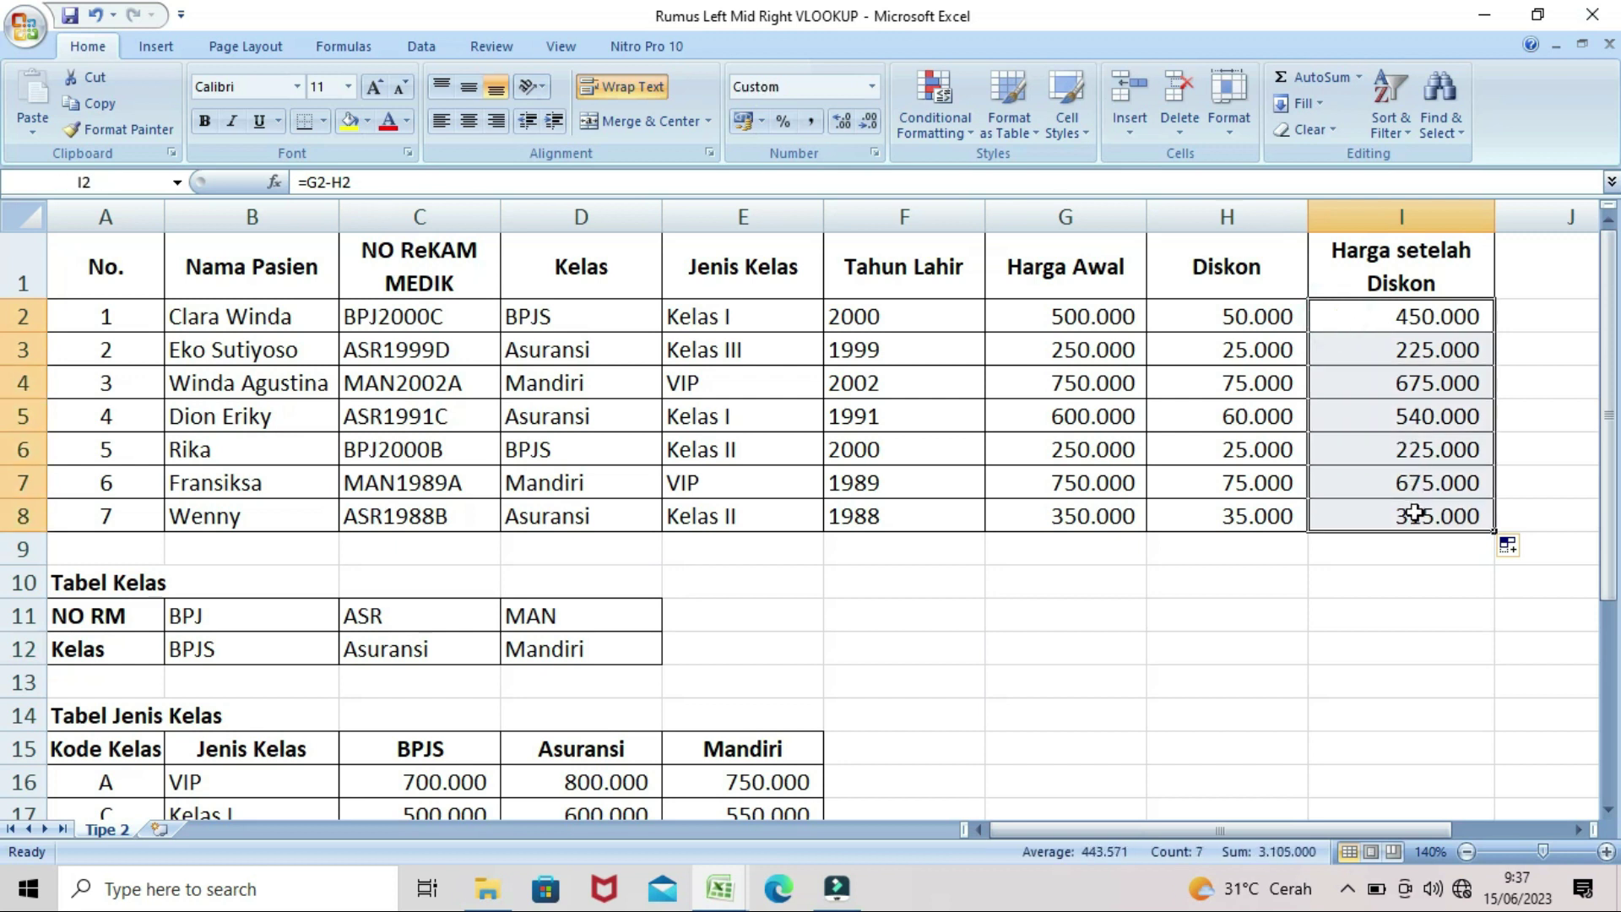
{"action": "right_click", "coordinate": [1335, 366]}
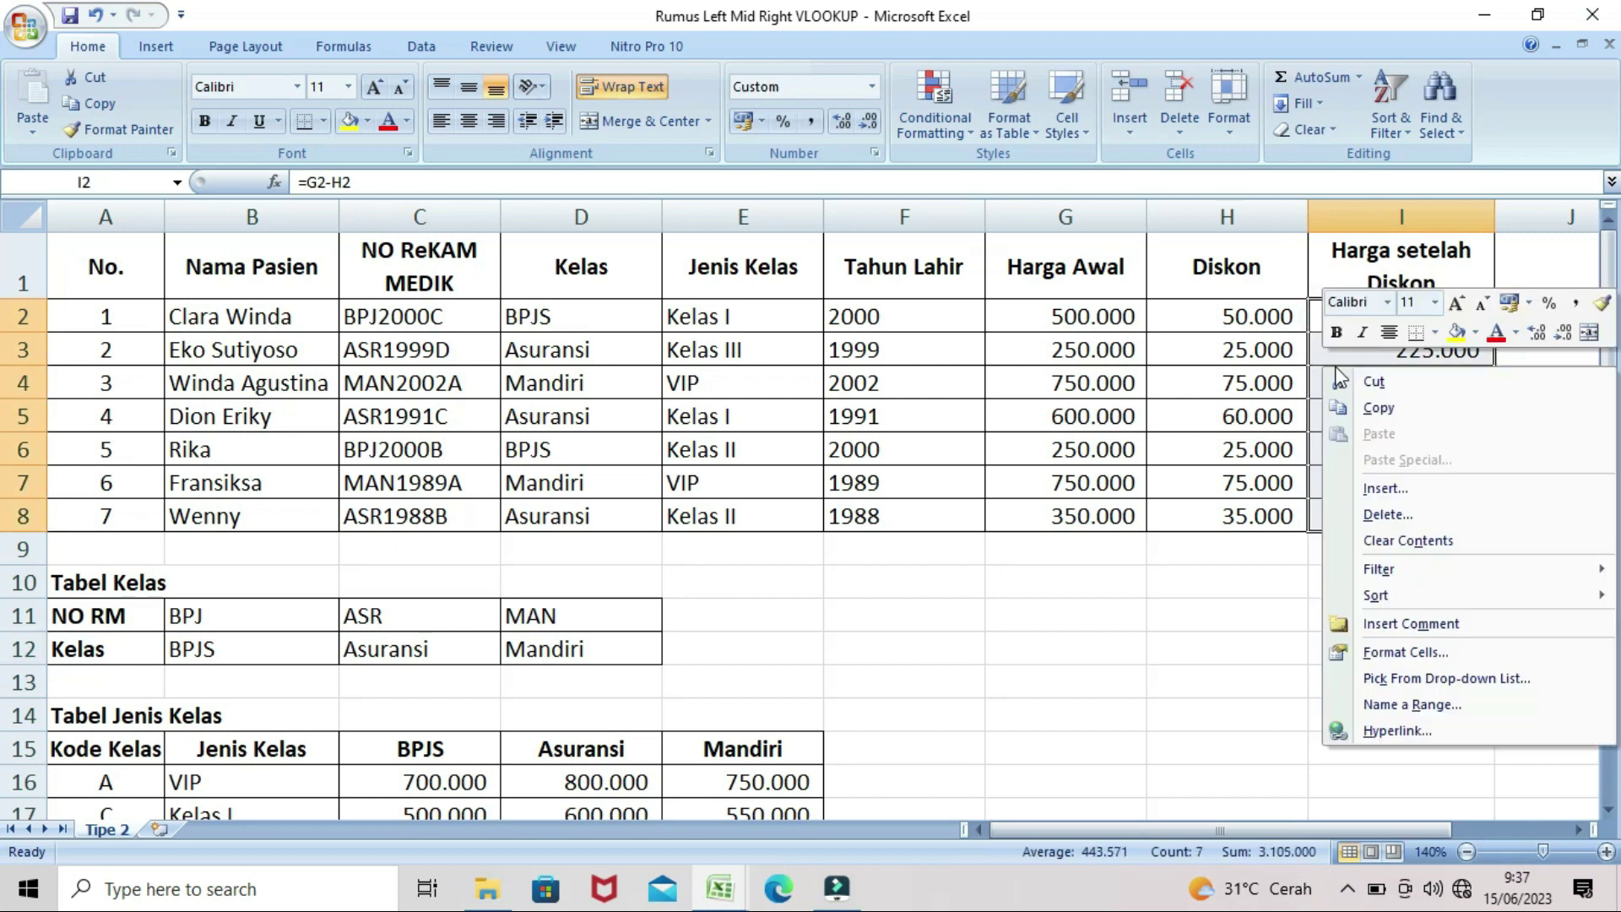
{"action": "left_click", "coordinate": [1434, 653]}
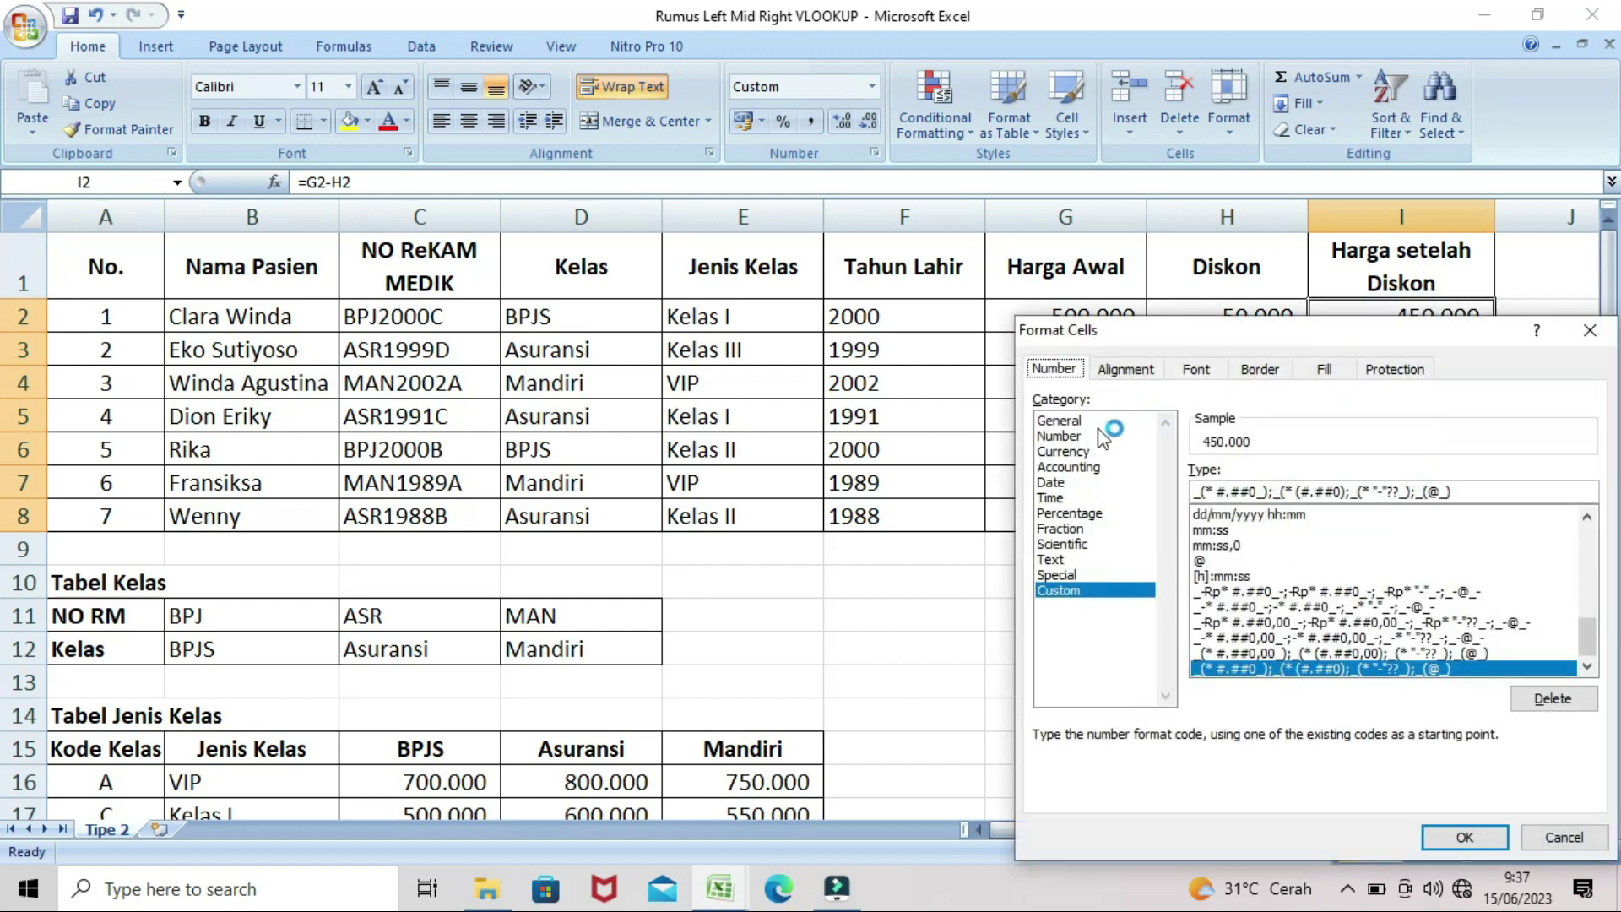
{"action": "left_click", "coordinate": [1065, 452]}
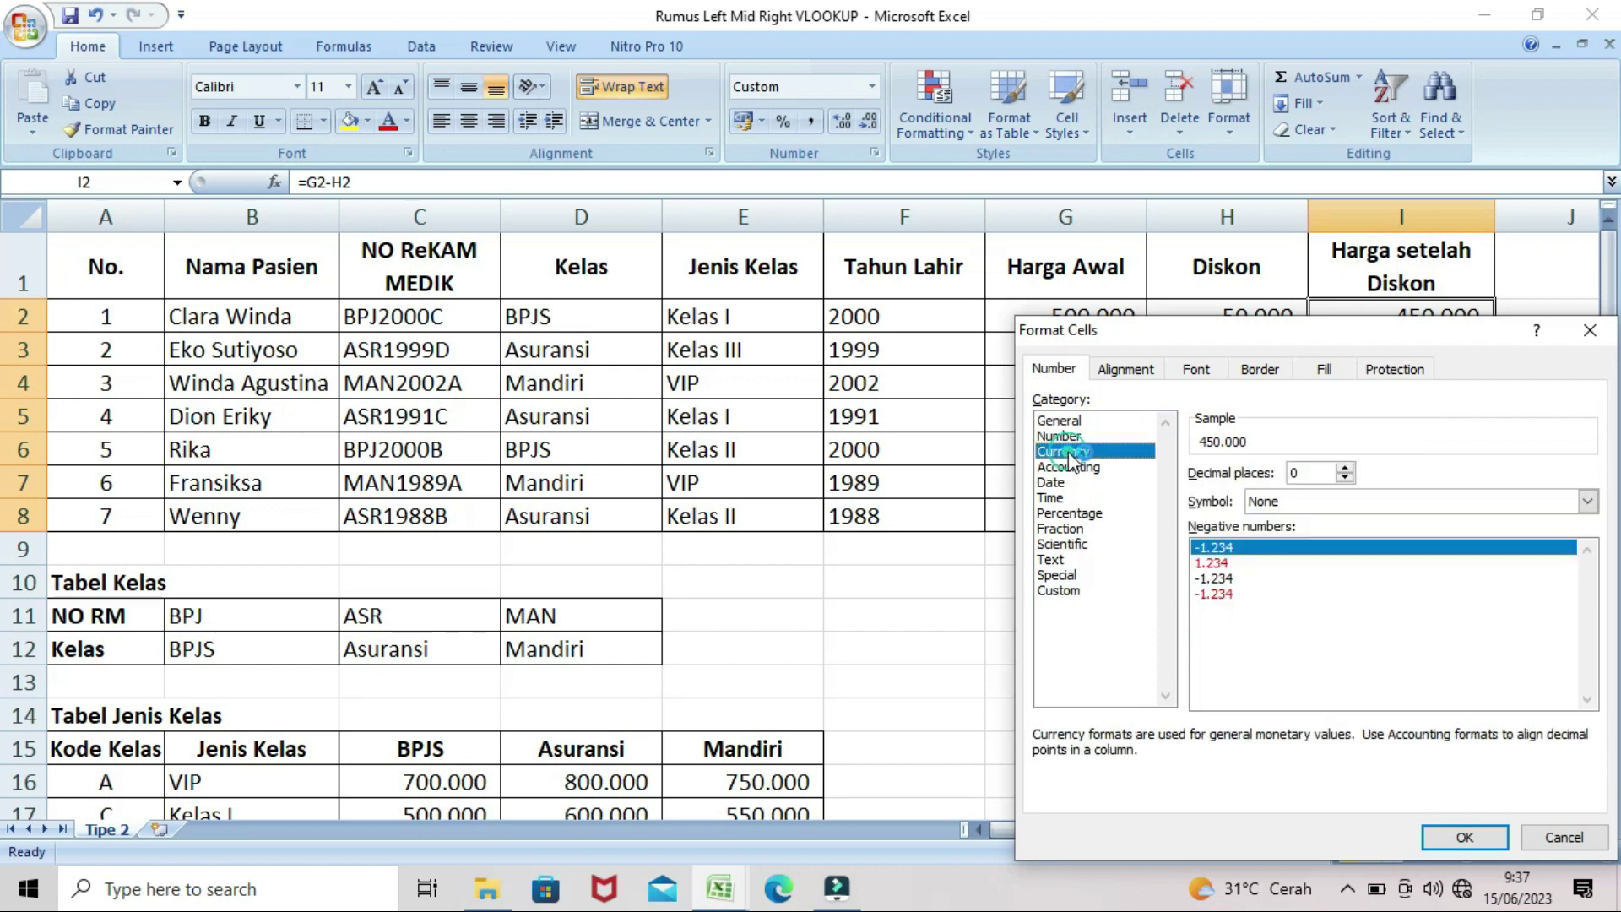
{"action": "left_click", "coordinate": [1070, 467]}
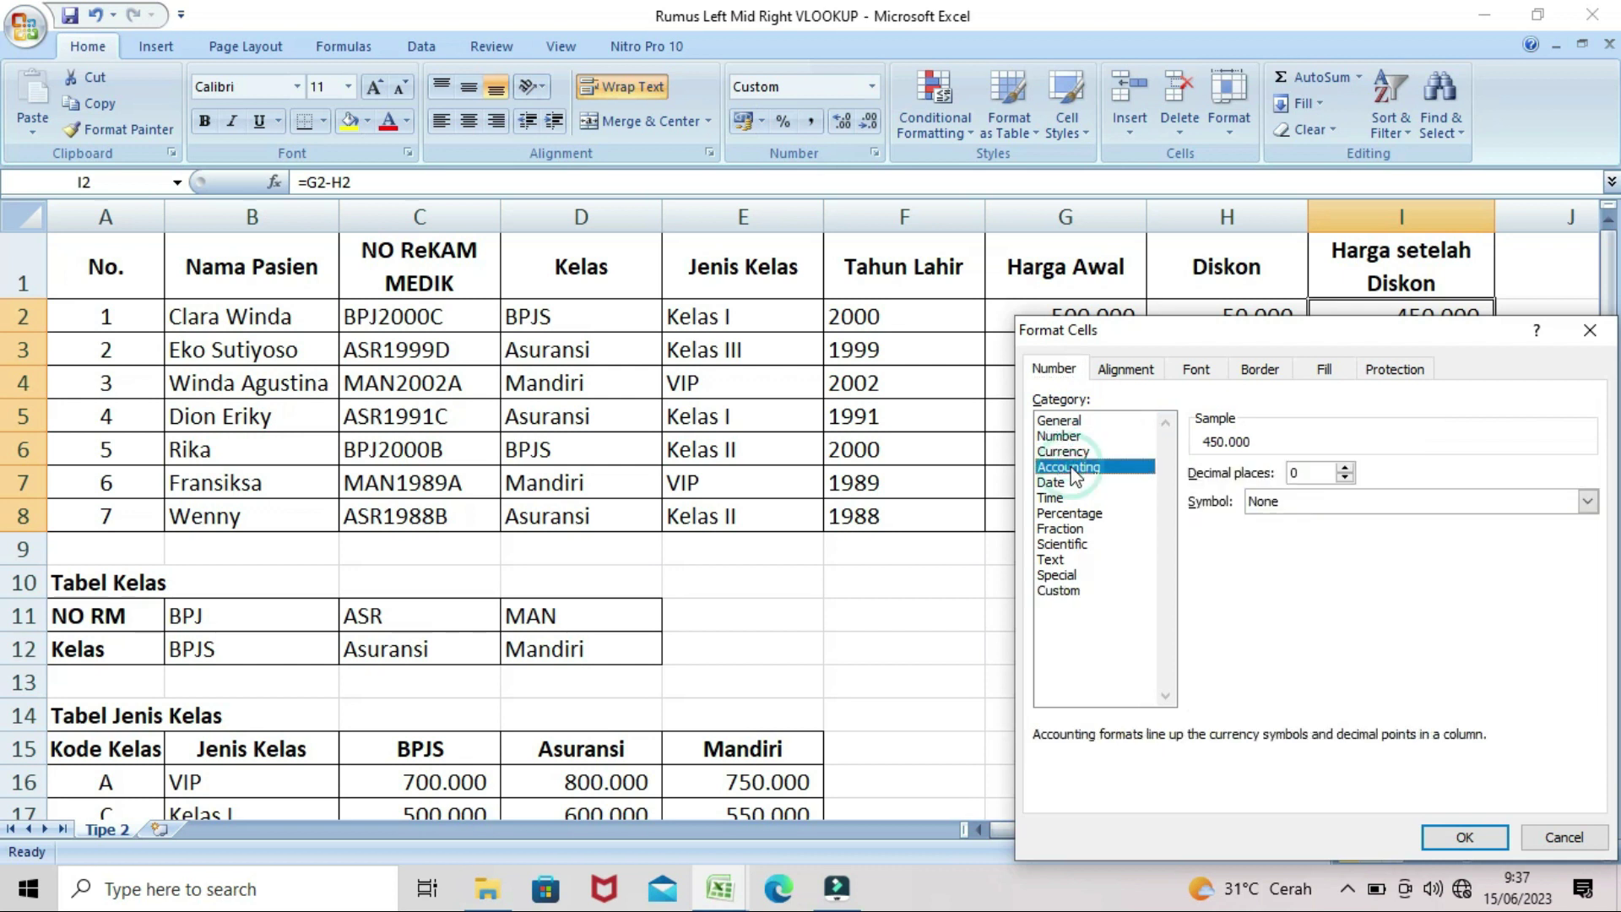
{"action": "left_click", "coordinate": [1401, 503]}
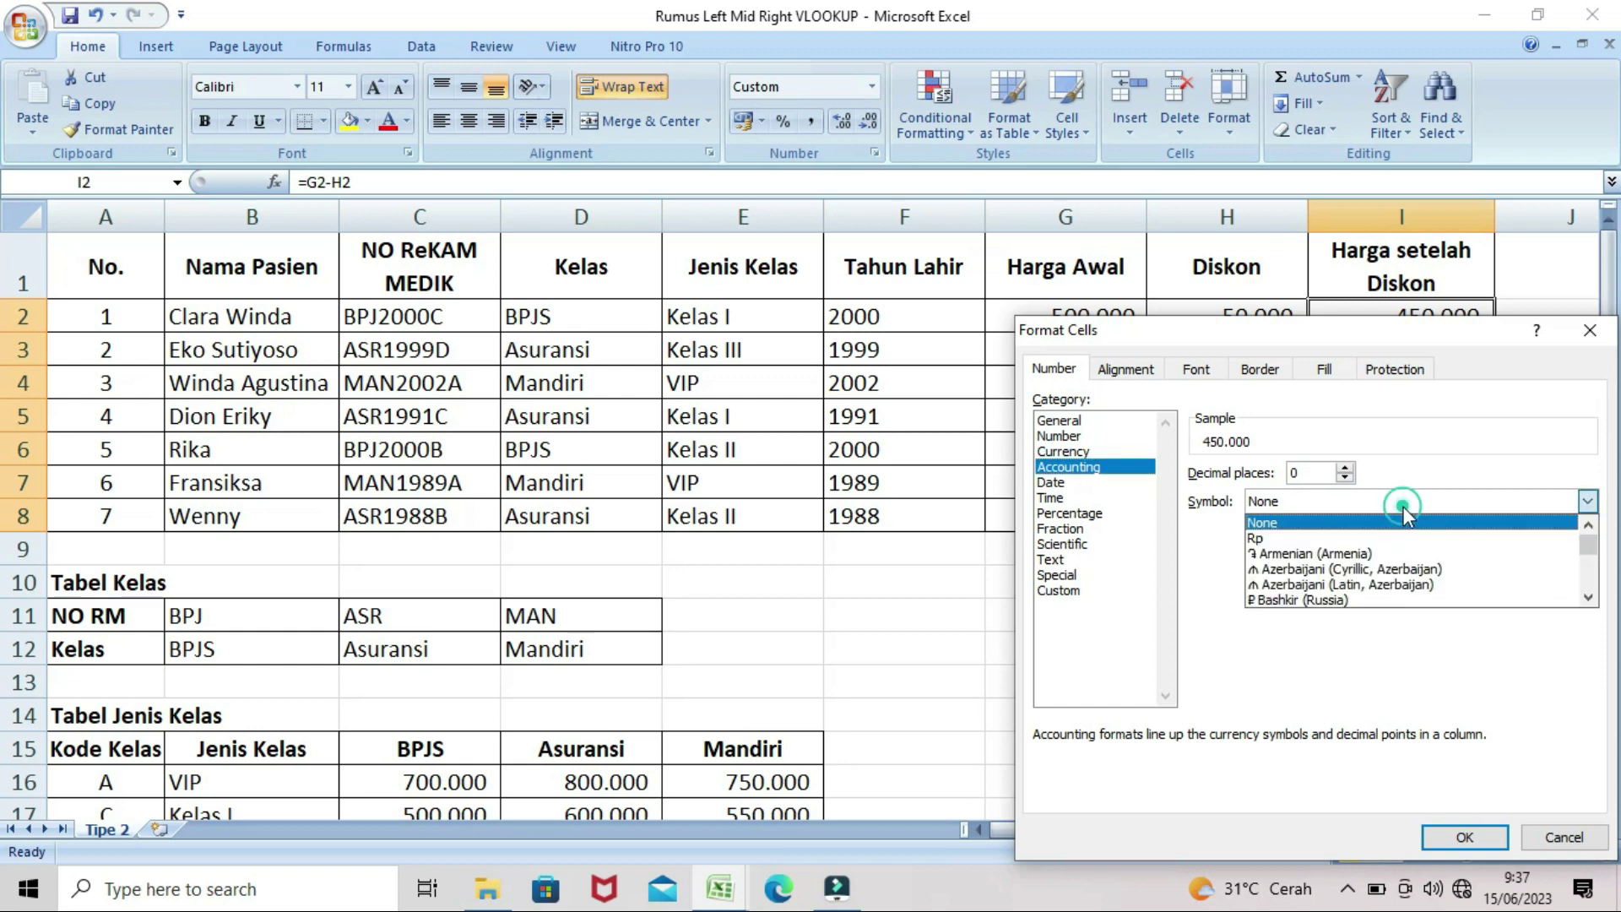
{"action": "left_click", "coordinate": [1361, 541]}
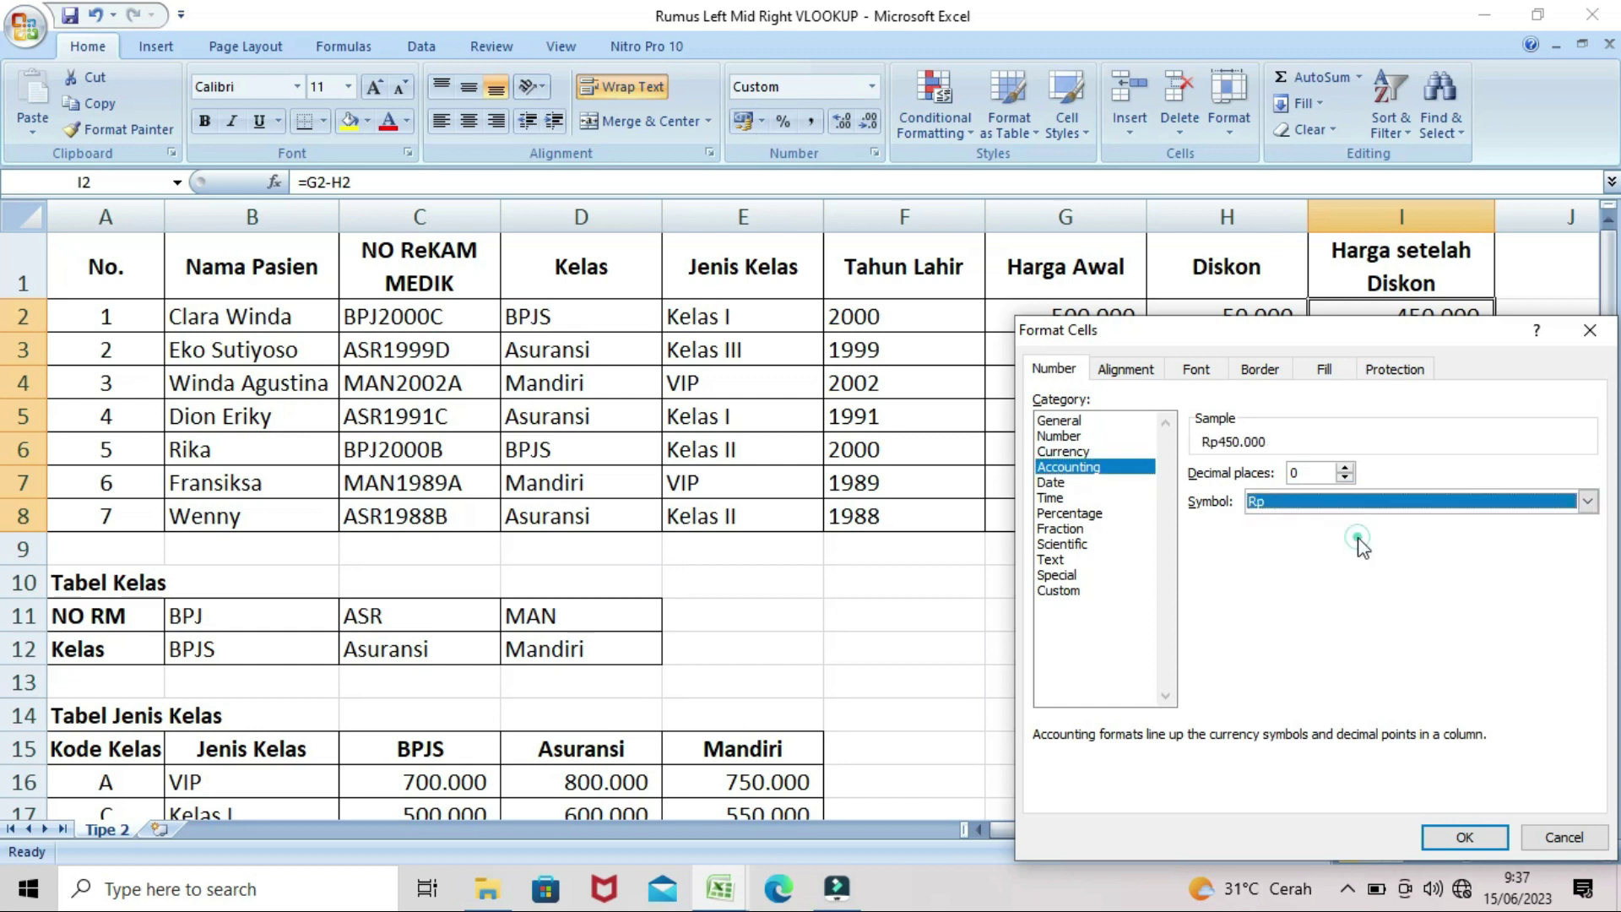
{"action": "left_click", "coordinate": [1469, 832]}
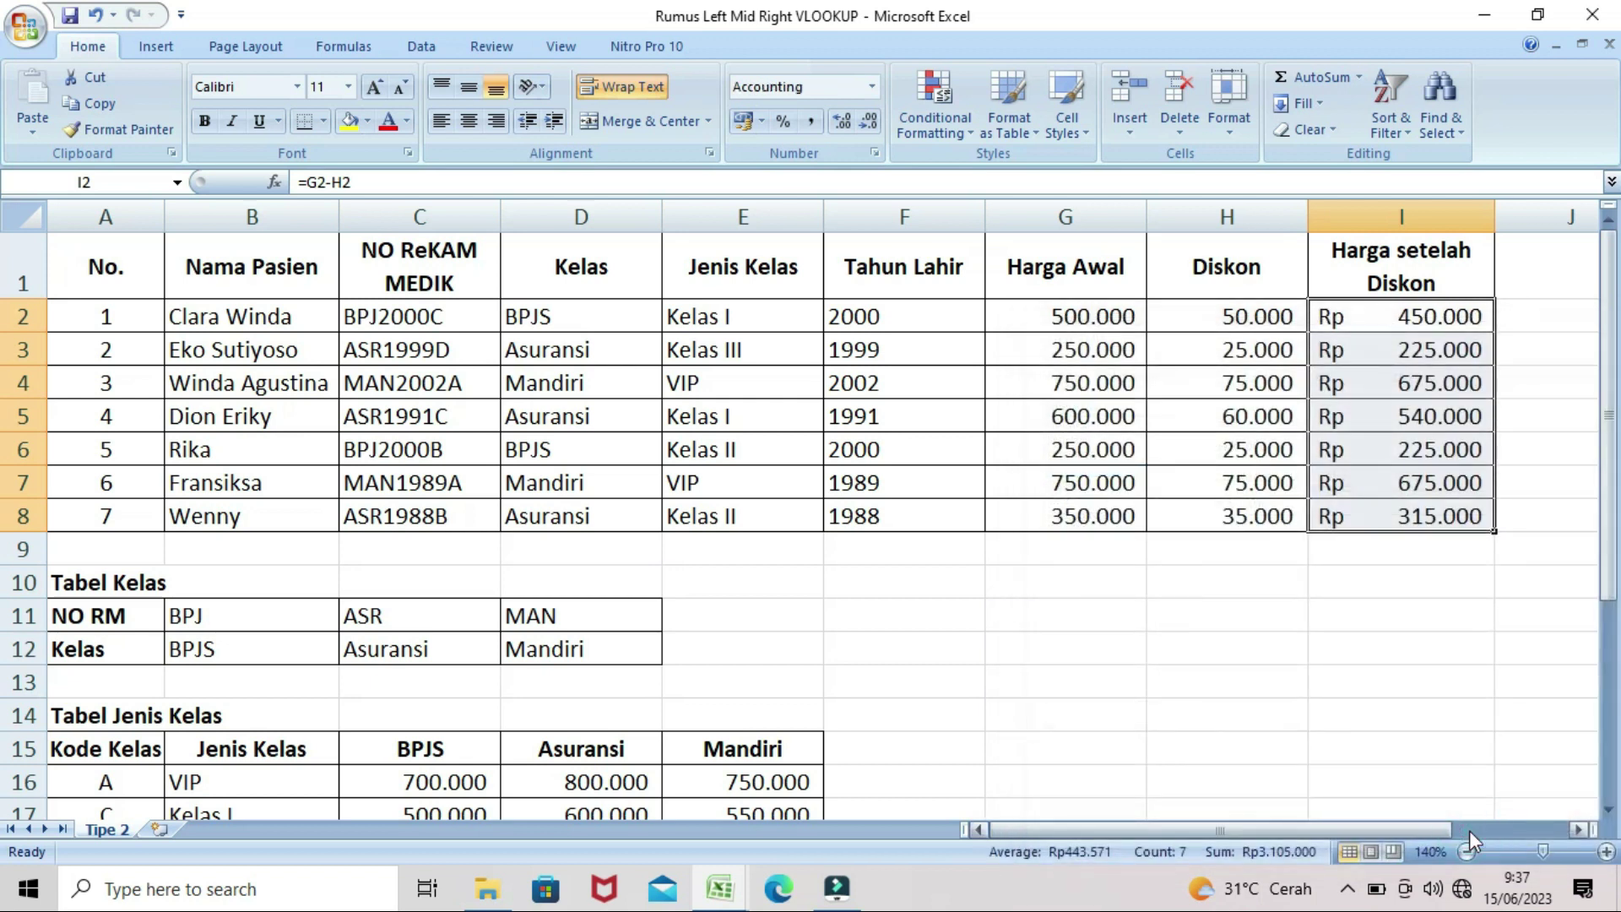
{"action": "left_click", "coordinate": [1312, 674]}
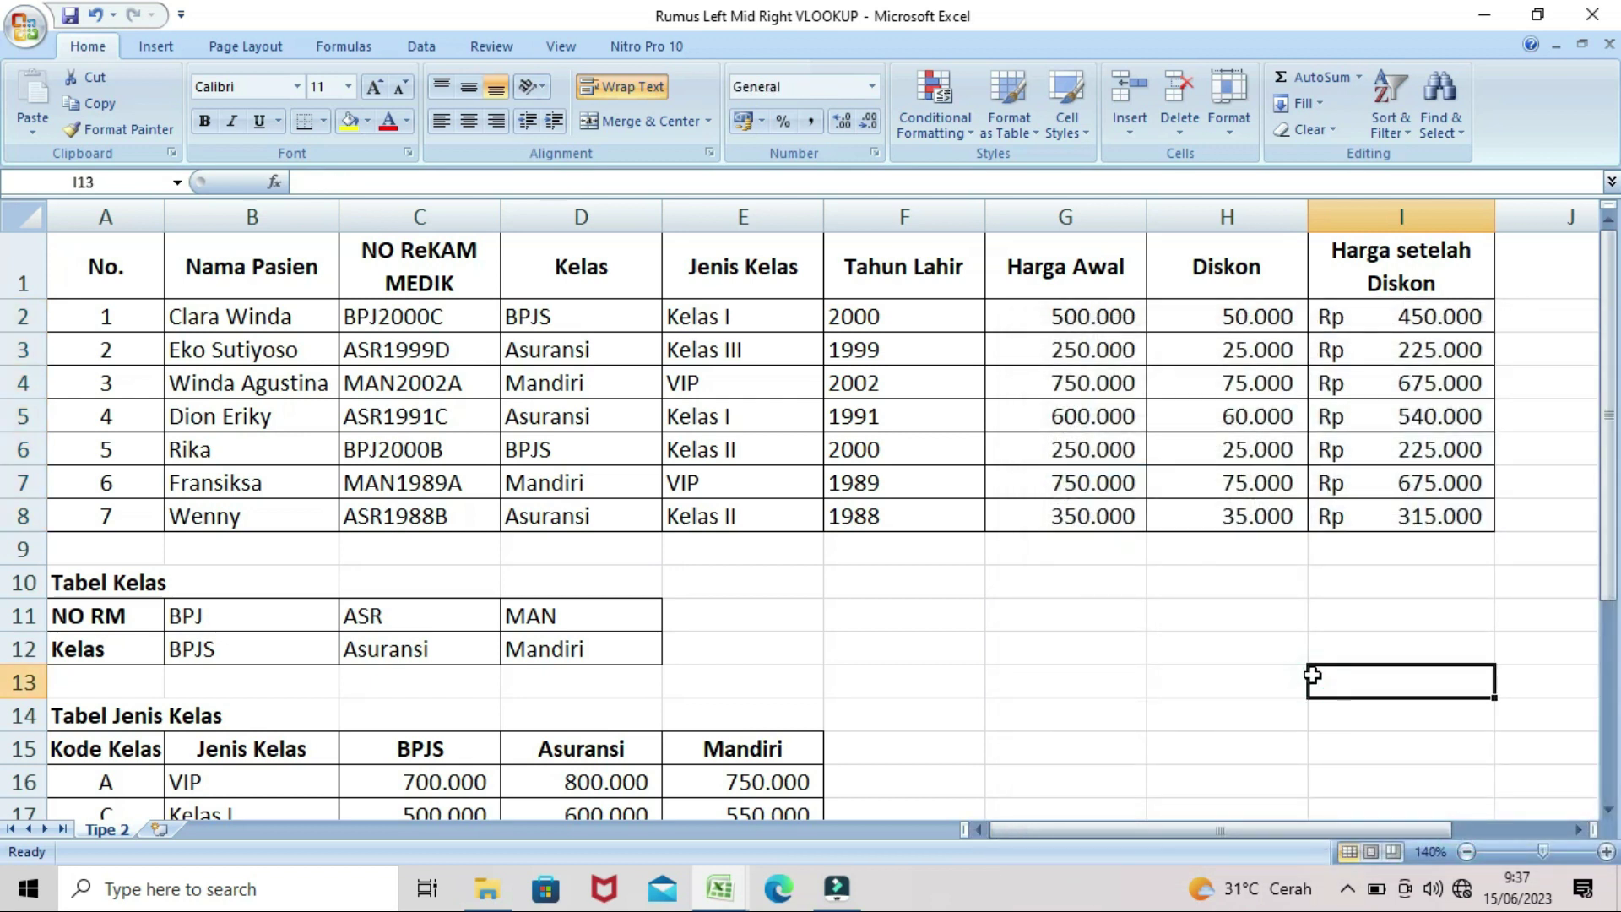